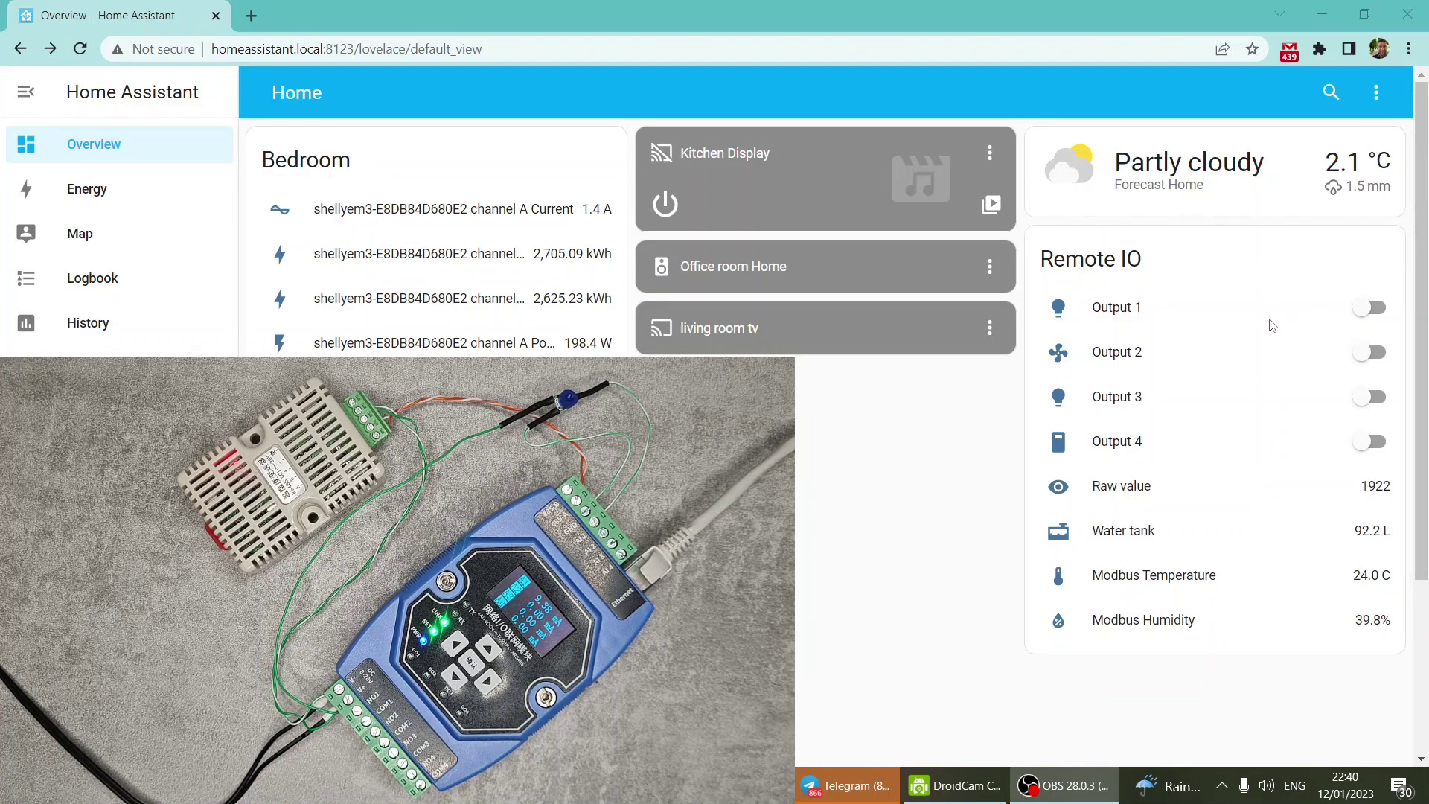
Turn on the Output 1 light, Output 3, the Output 2 fan and the Output 4 switch in Remote IO
left_click(1355, 317)
left_click(1354, 396)
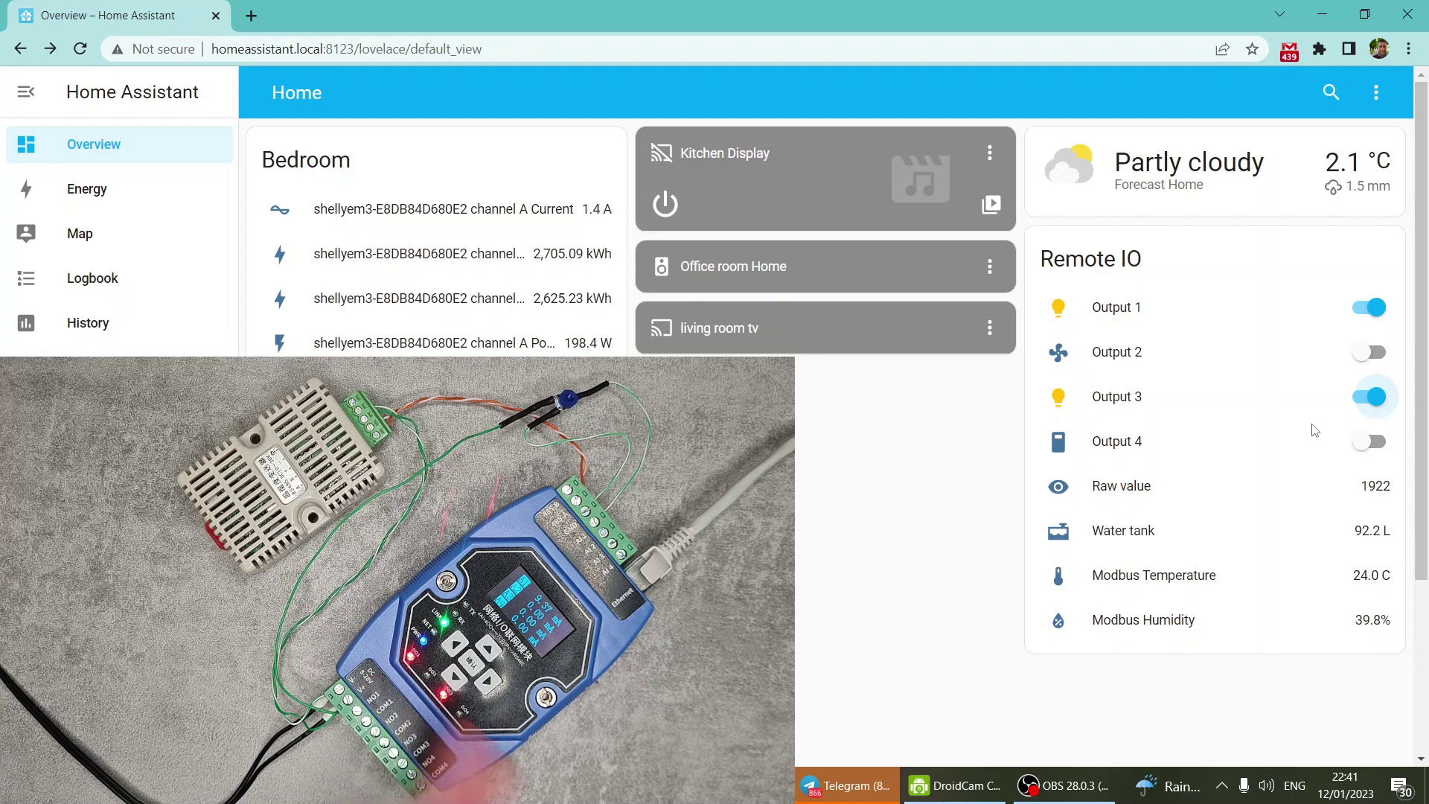
left_click(1361, 354)
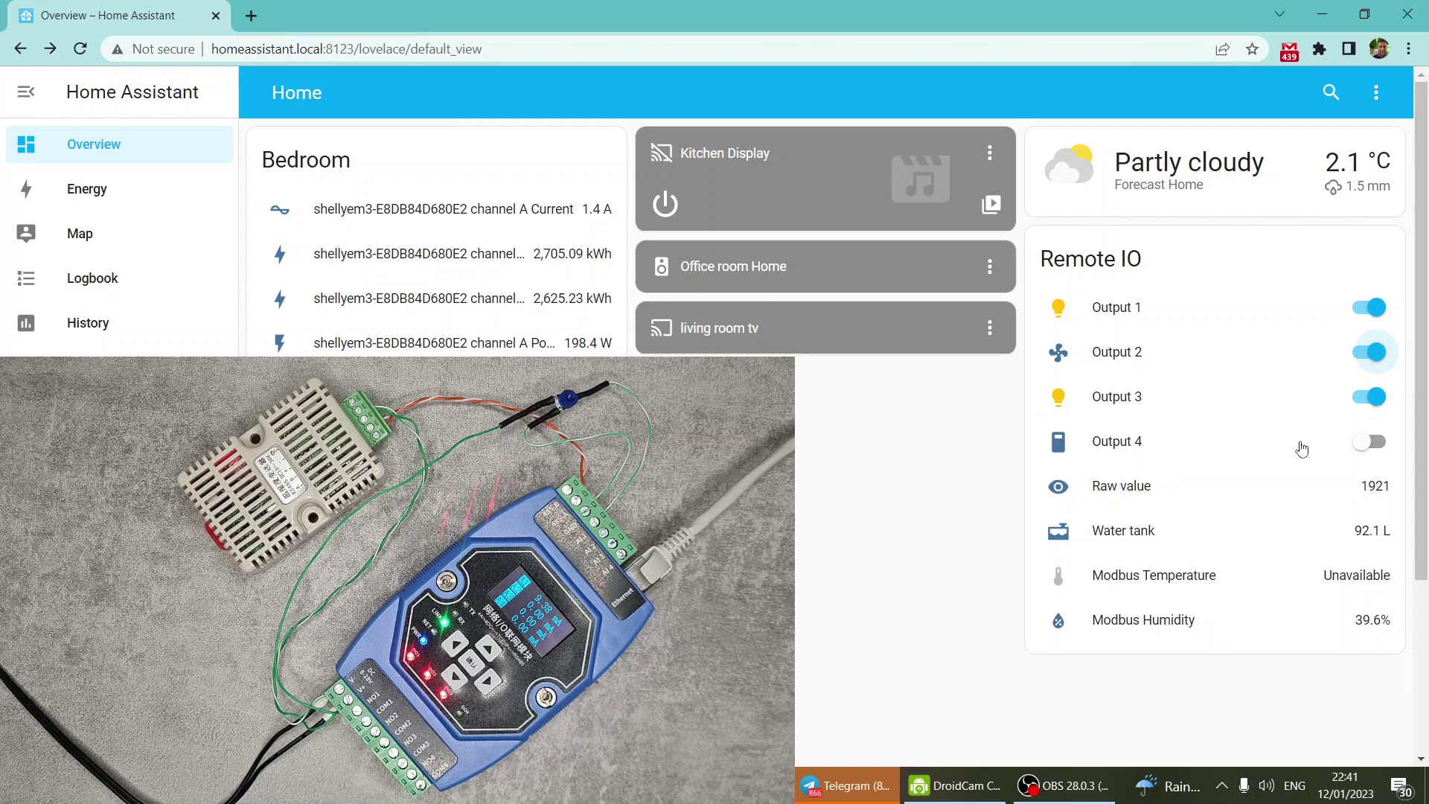
left_click(1354, 445)
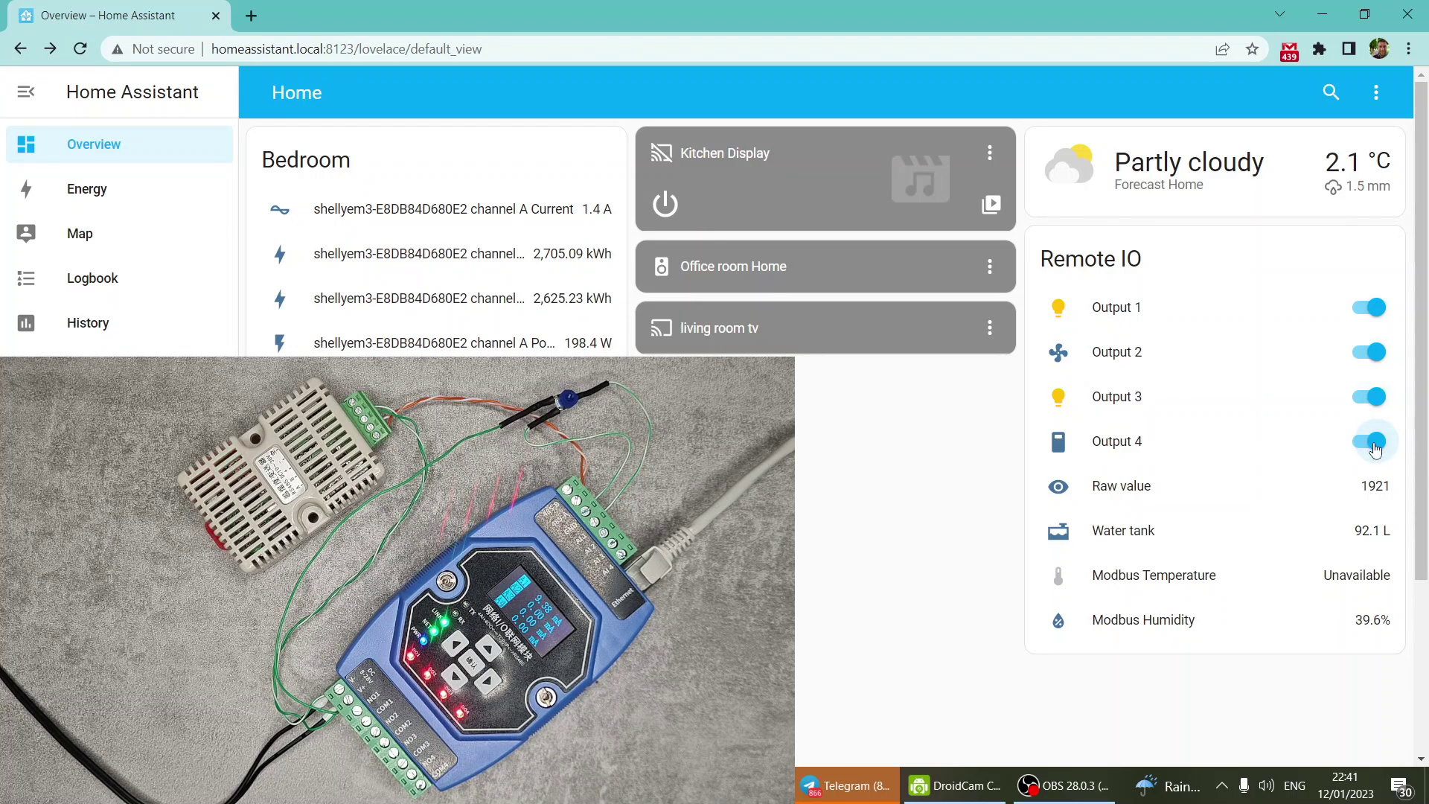
Switch Outputs 4, 3, 2 and 1 back off
left_click(1373, 445)
left_click(1369, 397)
left_click(1370, 352)
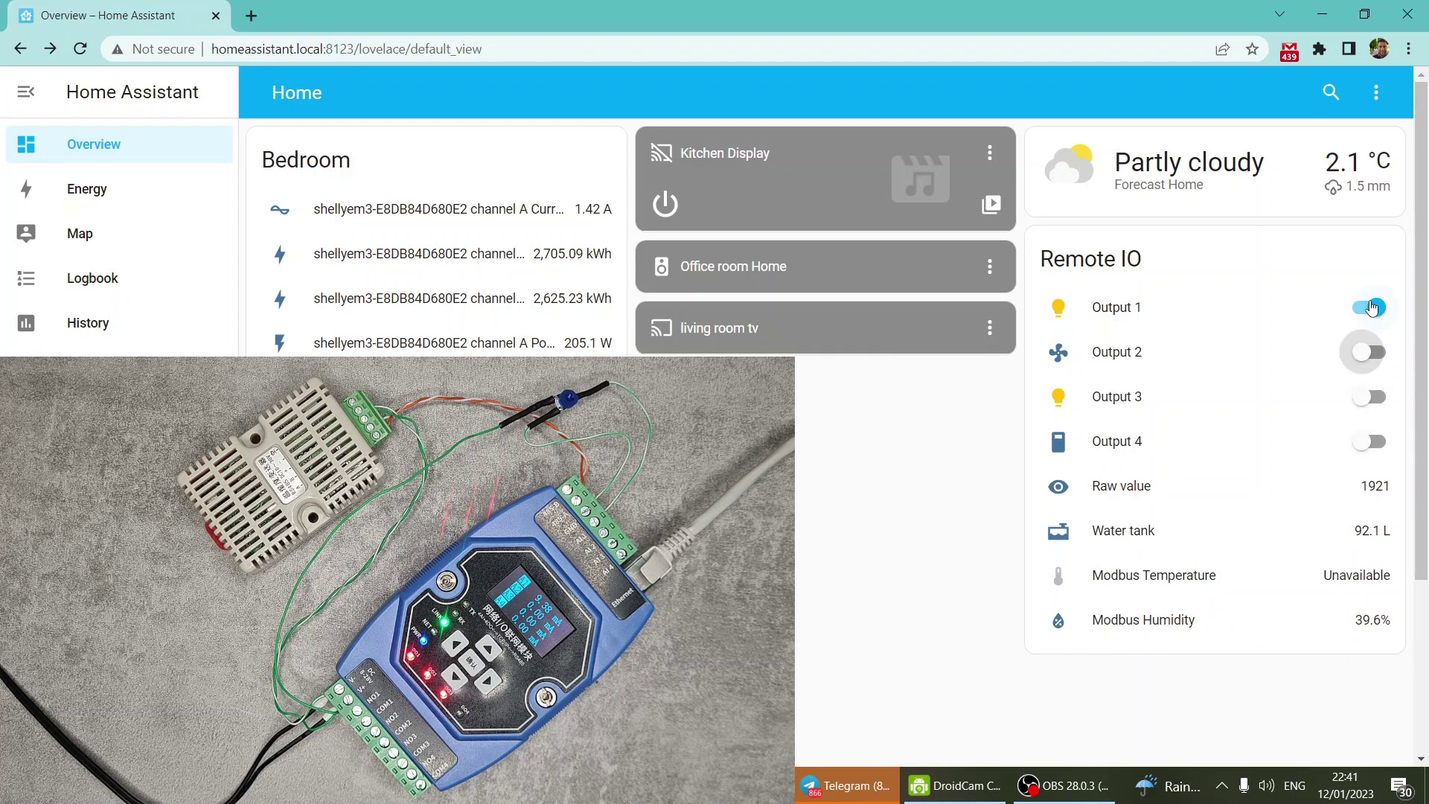
left_click(1369, 307)
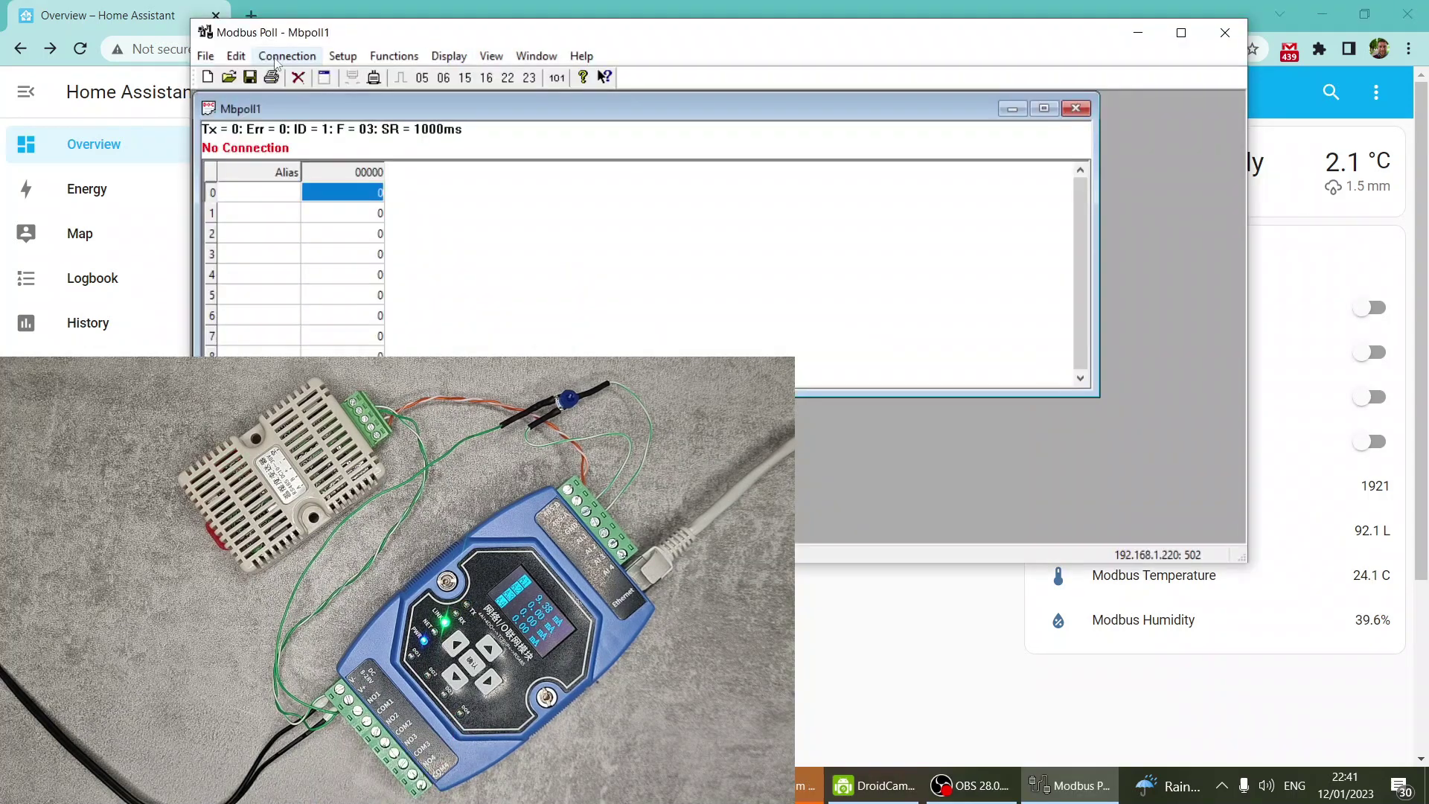
Accept the read/write definition unchanged and connect to 192.168.1.220:502 to start polling
left_click(336, 58)
left_click(405, 77)
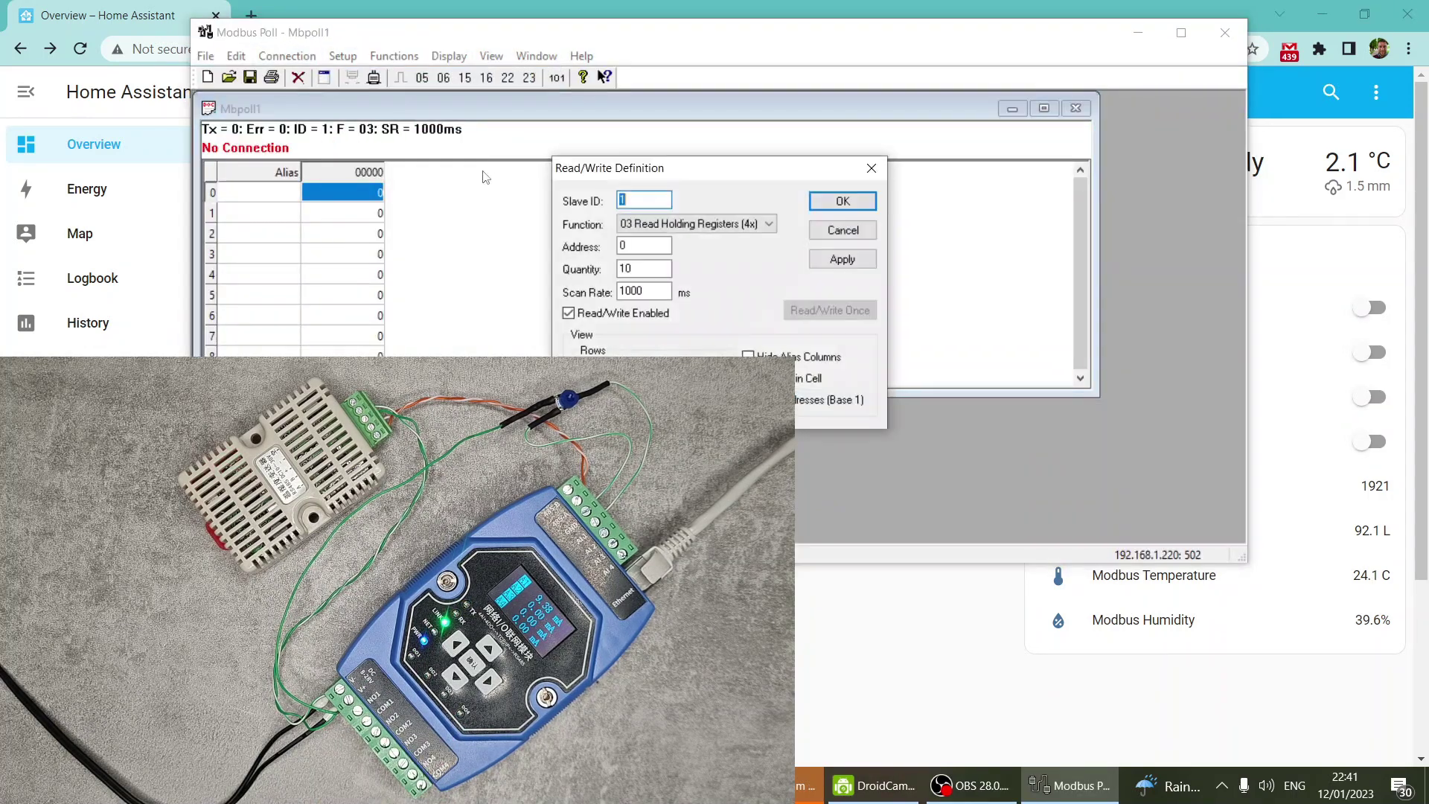
left_click(842, 201)
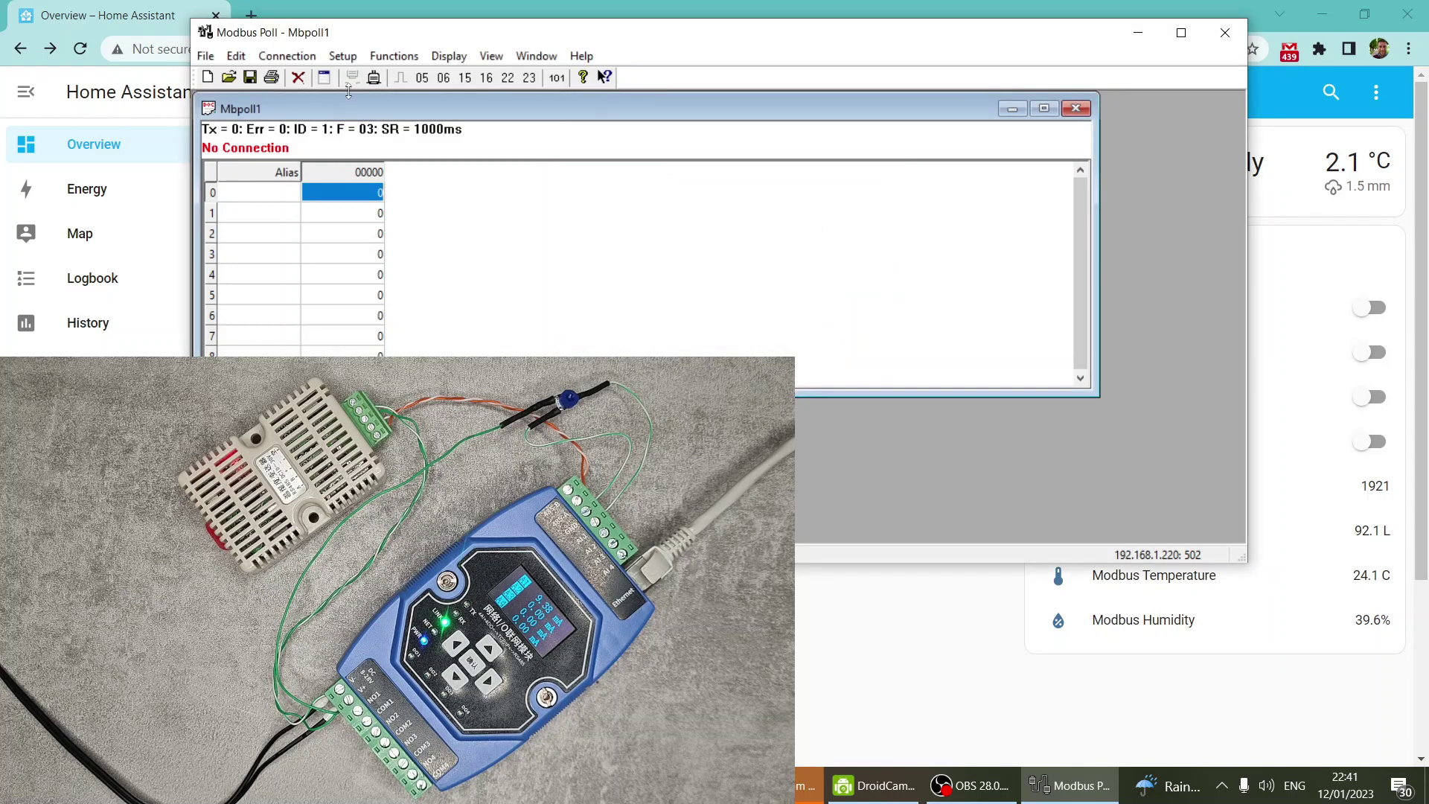
left_click(345, 59)
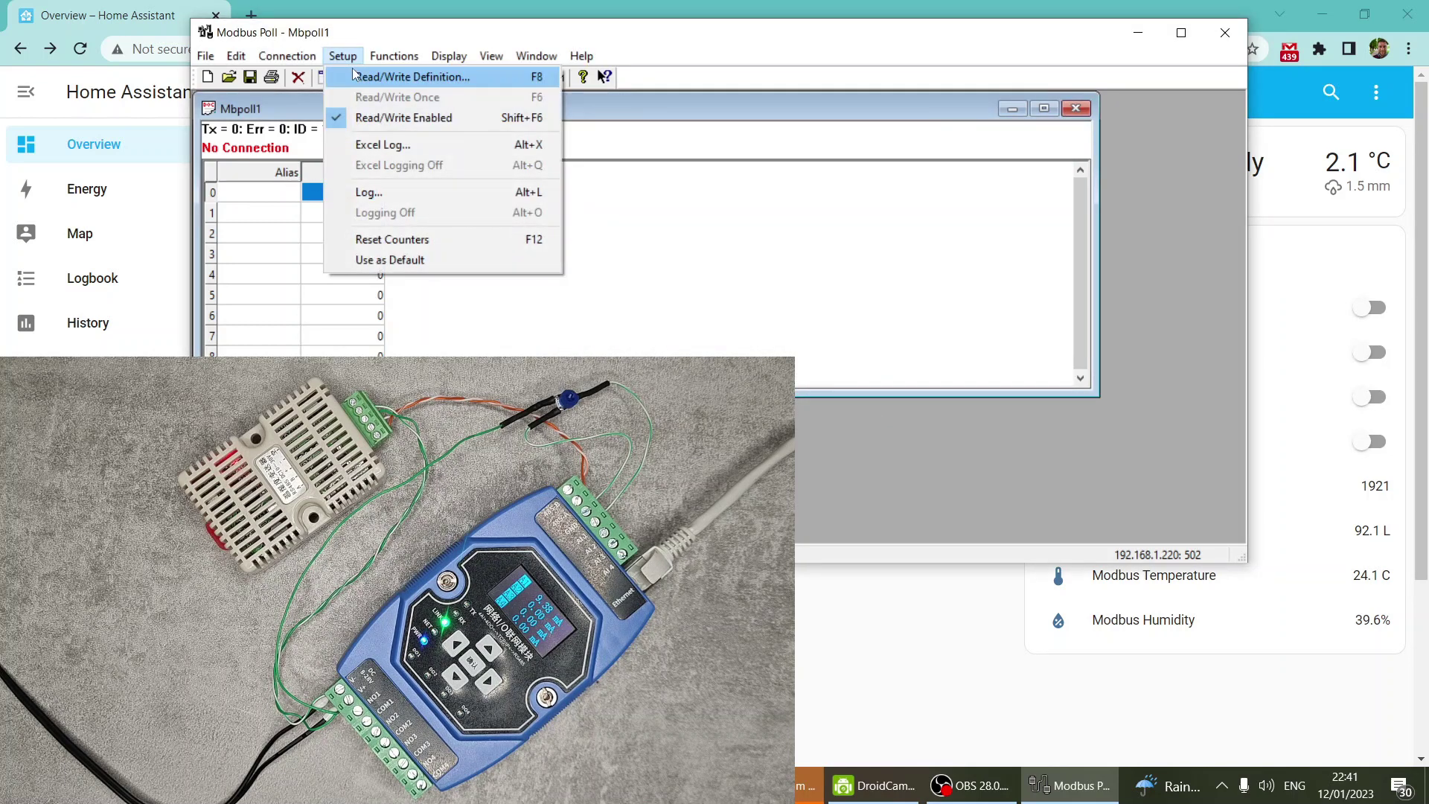
left_click(354, 75)
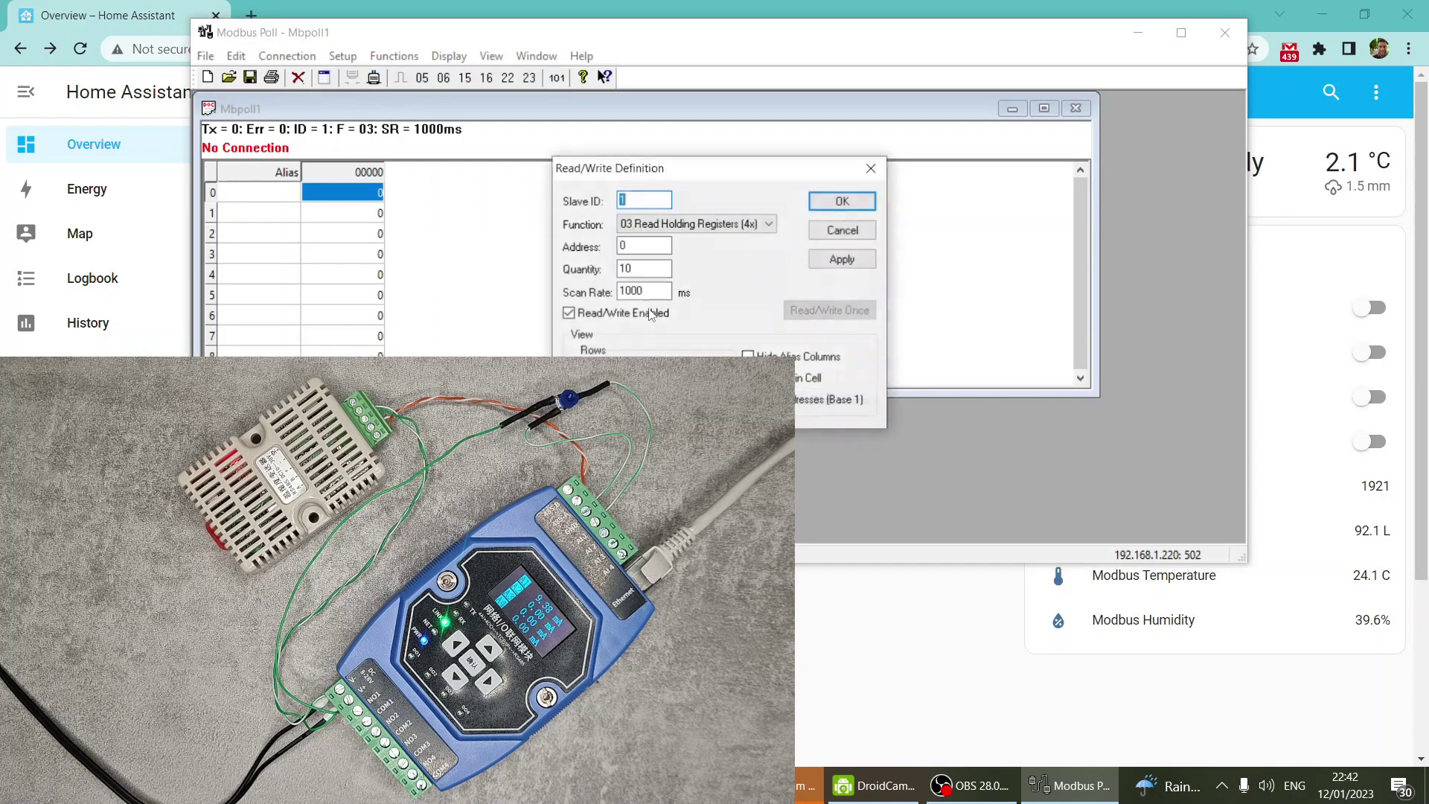
left_click(845, 223)
left_click(287, 56)
left_click(293, 74)
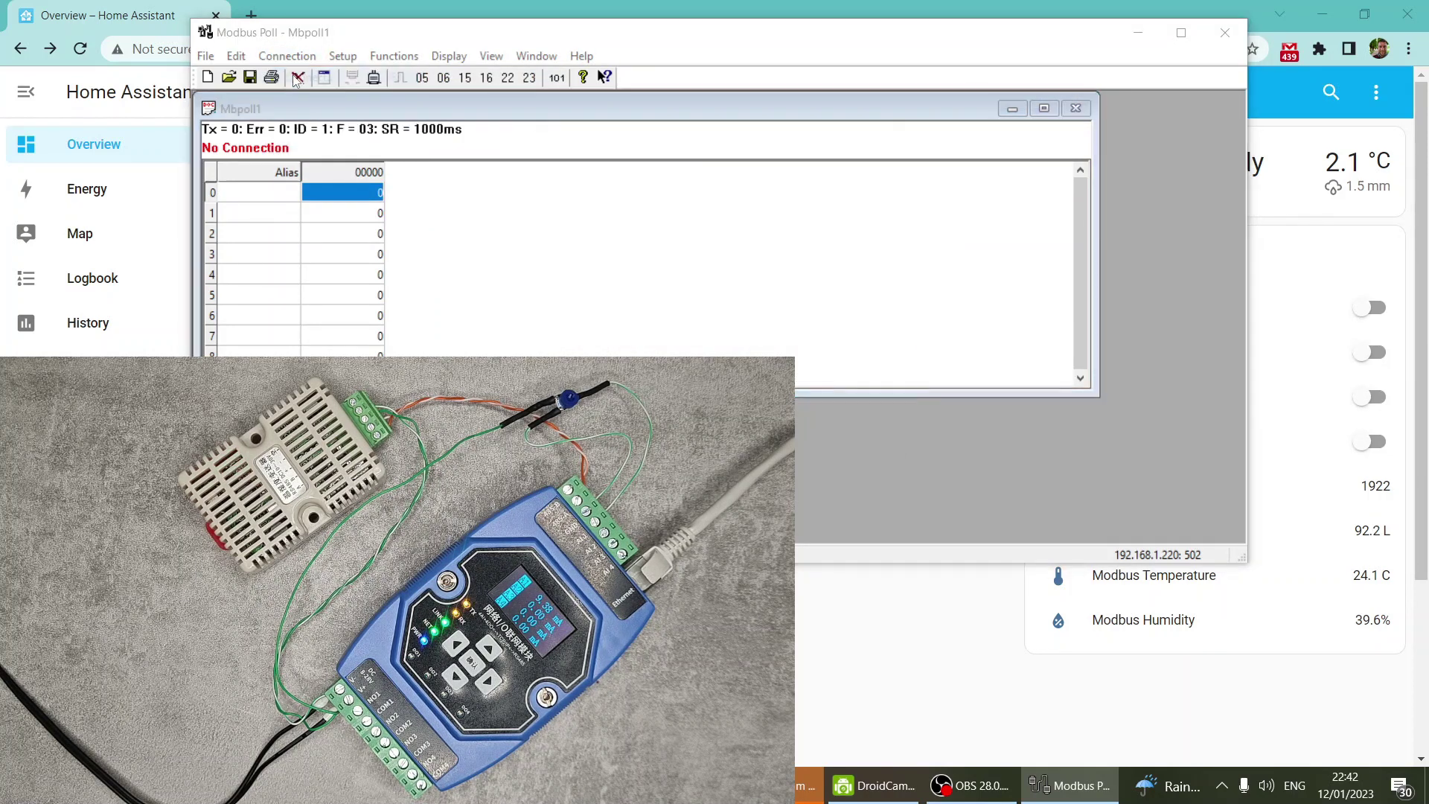
left_click(863, 178)
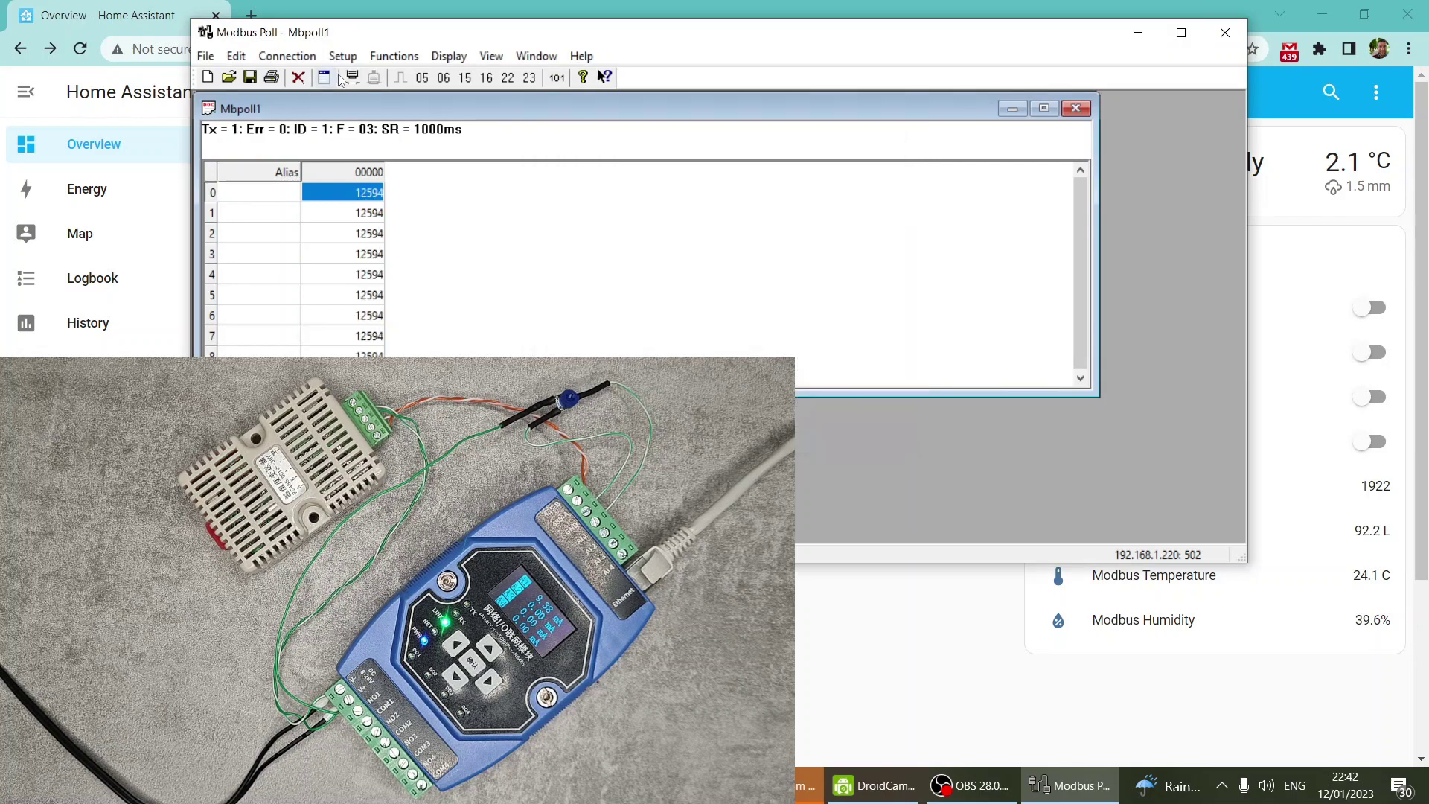
Switch polling to 04 Read Input Registers and write coil 0 On with a single-coil write
left_click(345, 67)
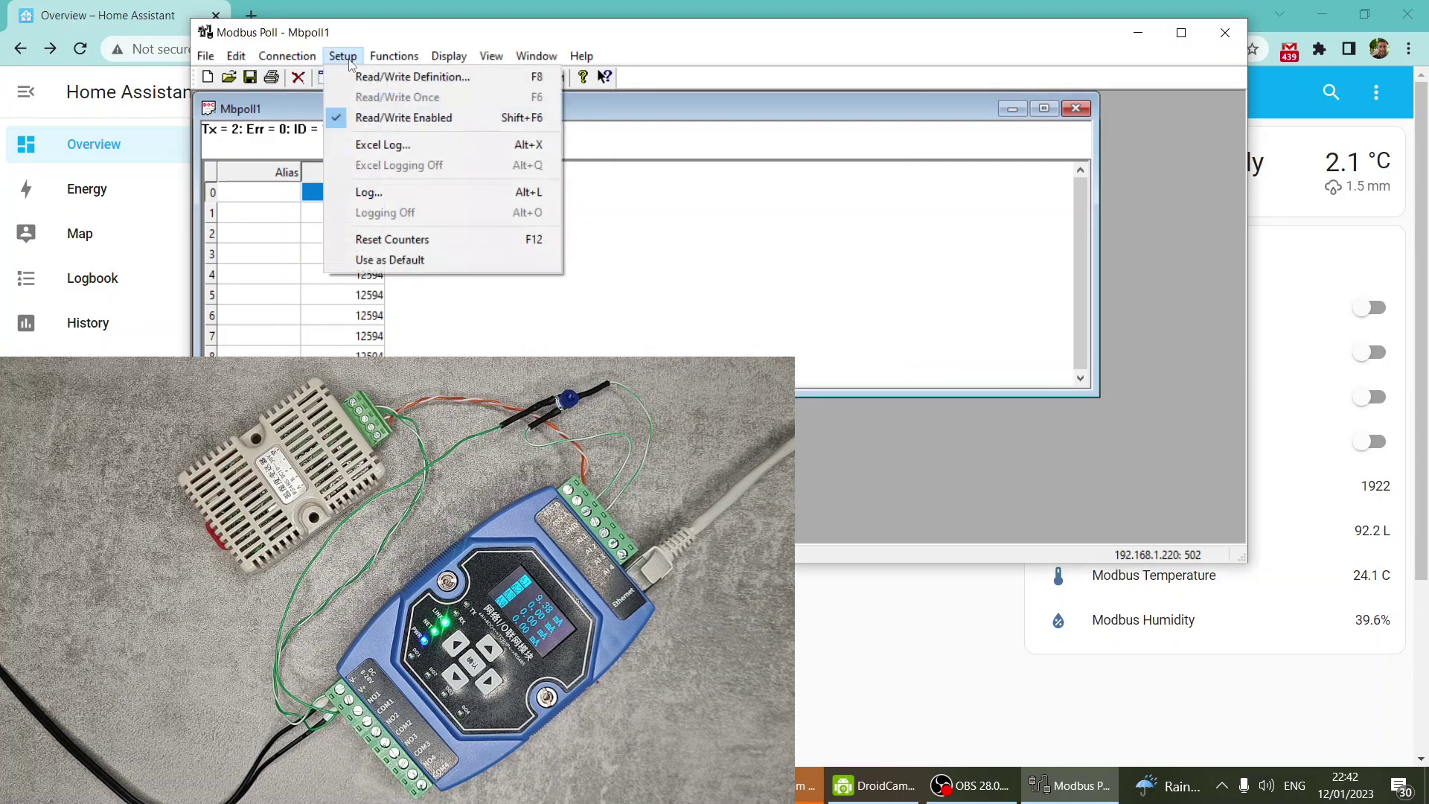
left_click(351, 75)
left_click(768, 223)
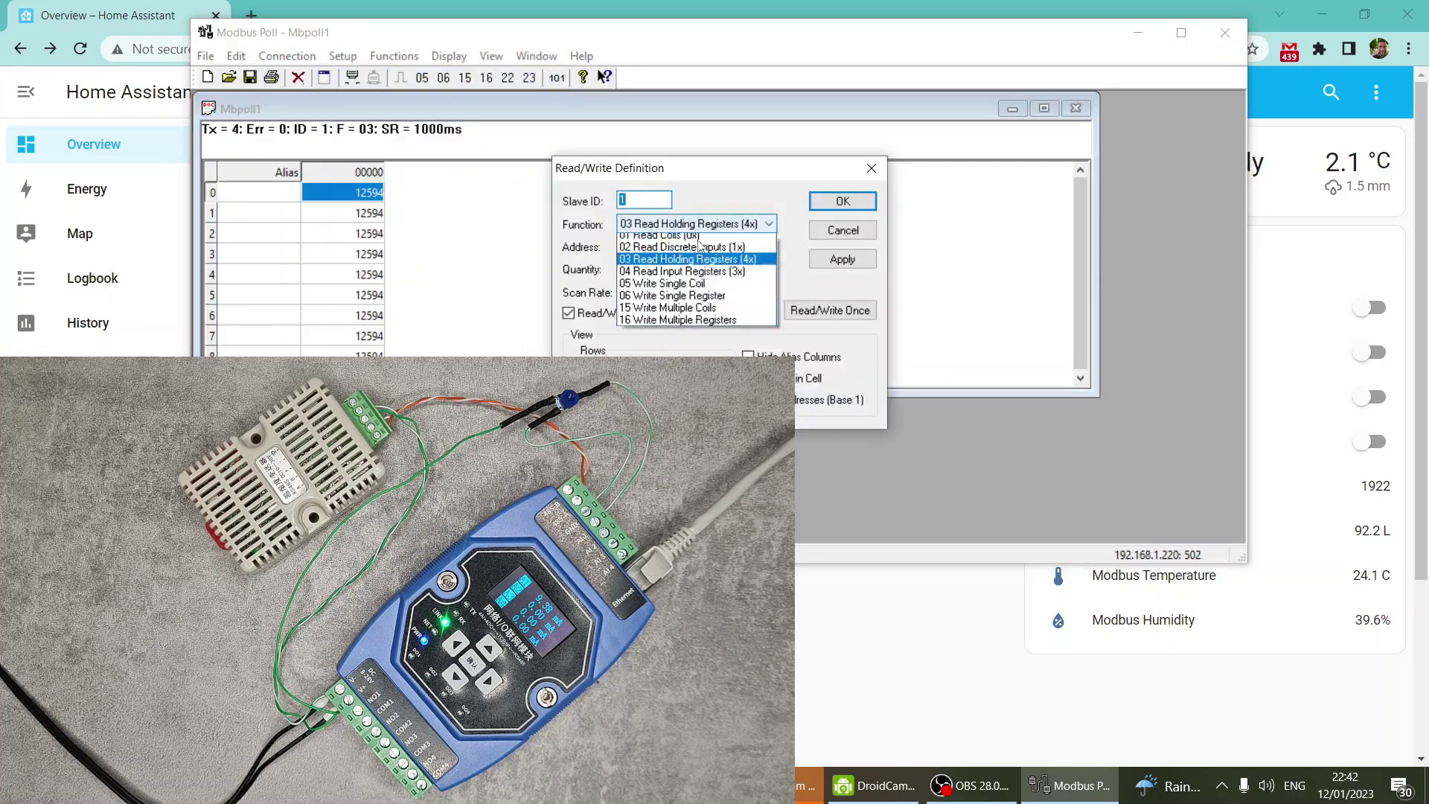
left_click(767, 274)
left_click(840, 202)
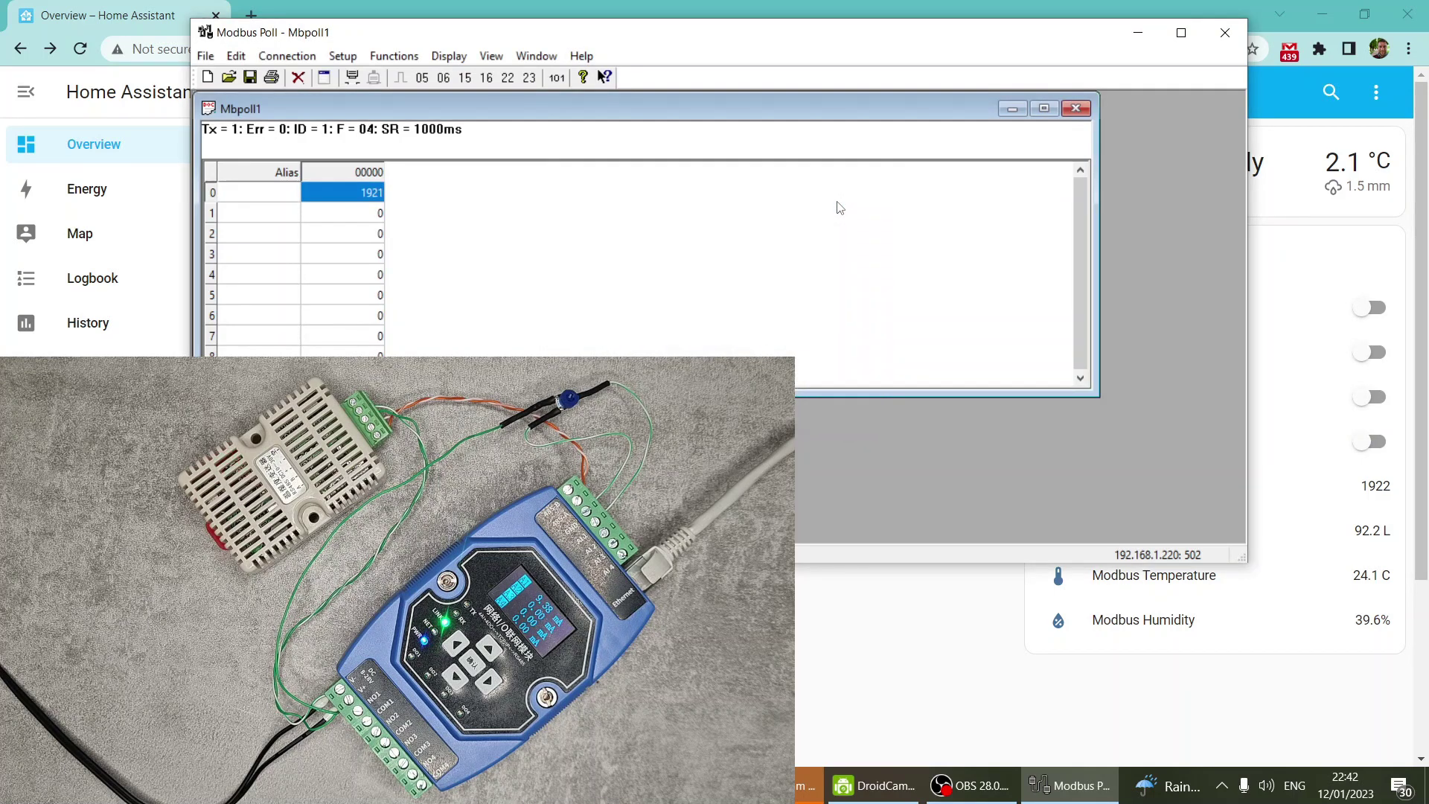
left_click(422, 78)
left_click(639, 273)
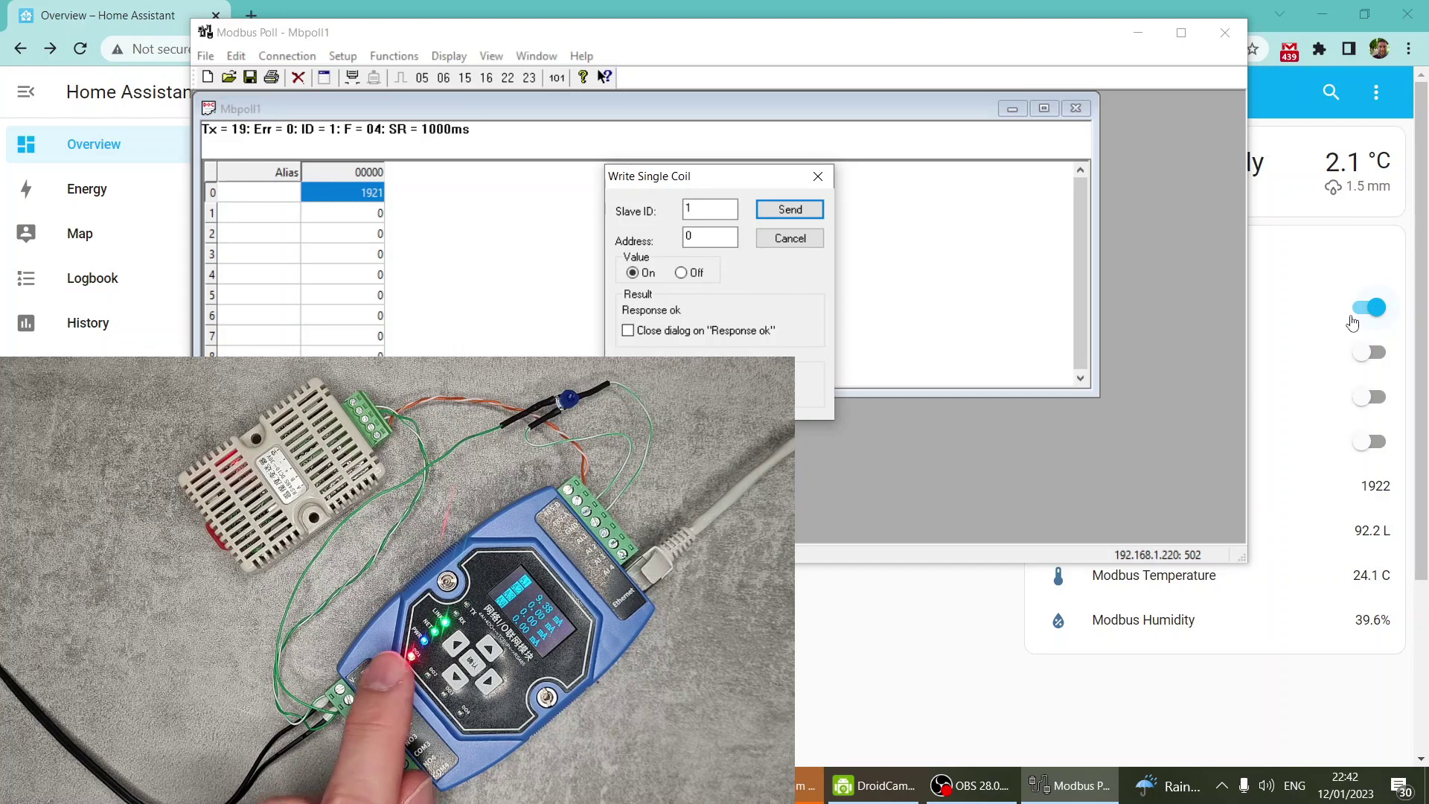
Write coil 0 Off in Write Single Coil, then close the write window
left_click(681, 272)
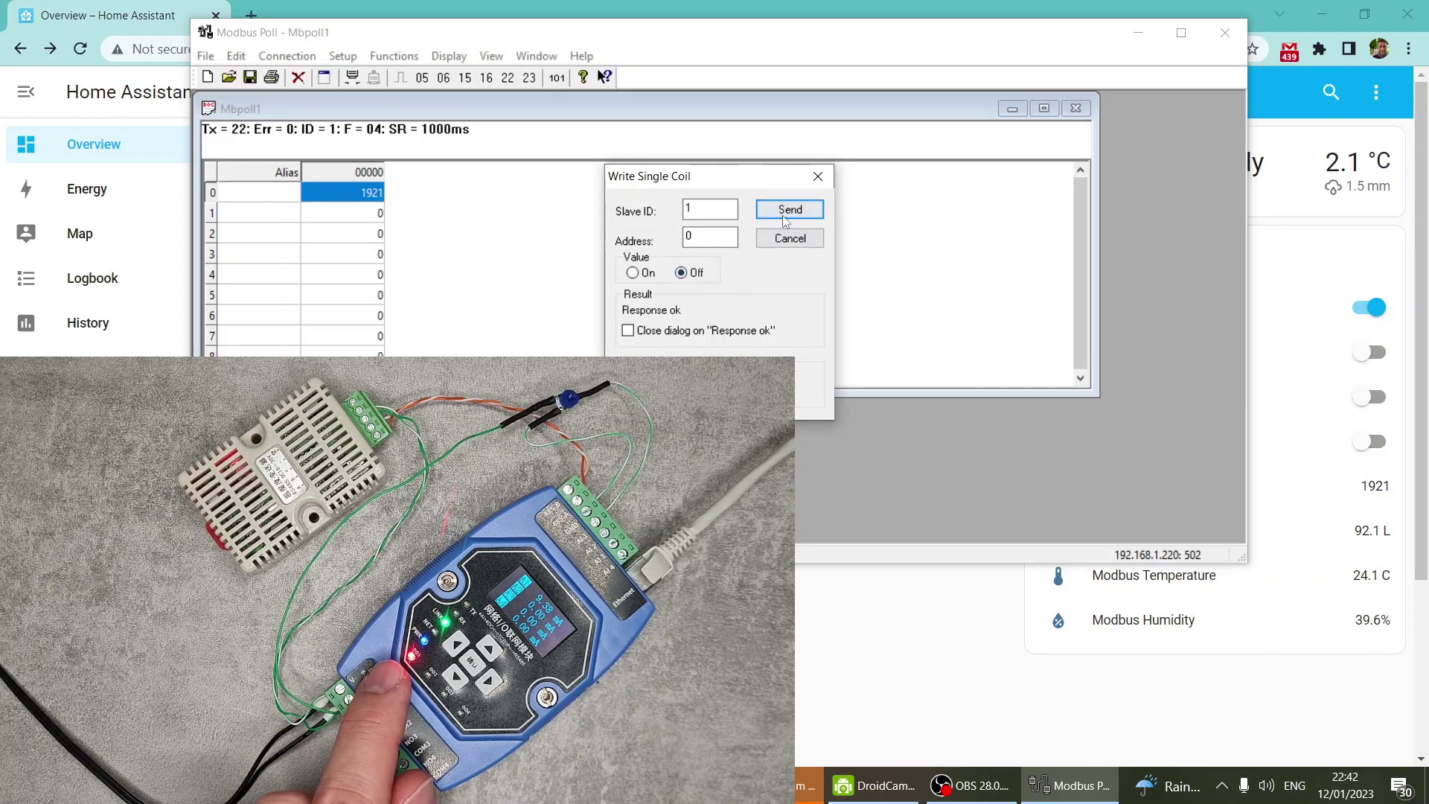
left_click(790, 209)
left_click(1377, 308)
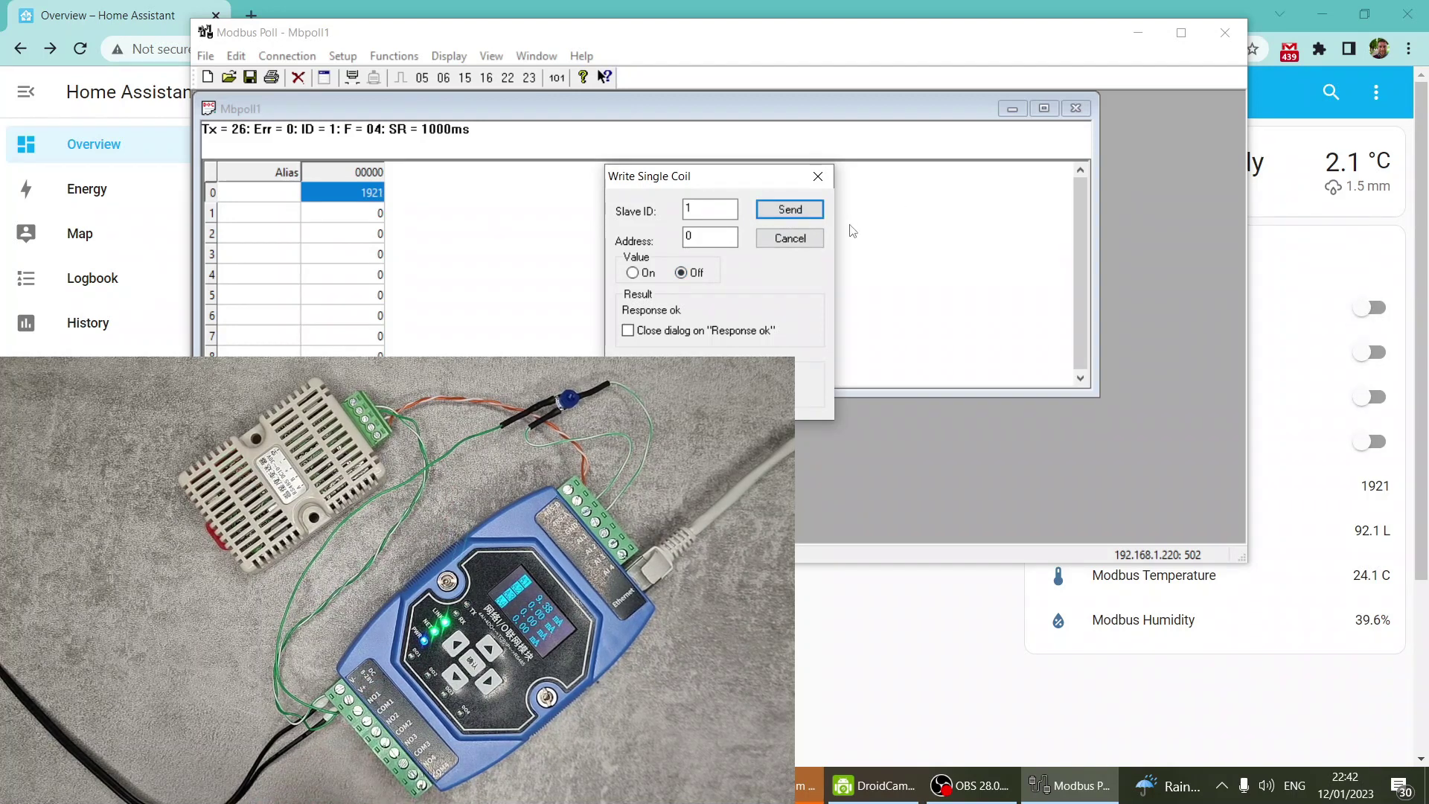
left_click(790, 238)
Disconnect from the Modbus device and quit Modbus Poll without saving Mbpoll1
left_click(320, 58)
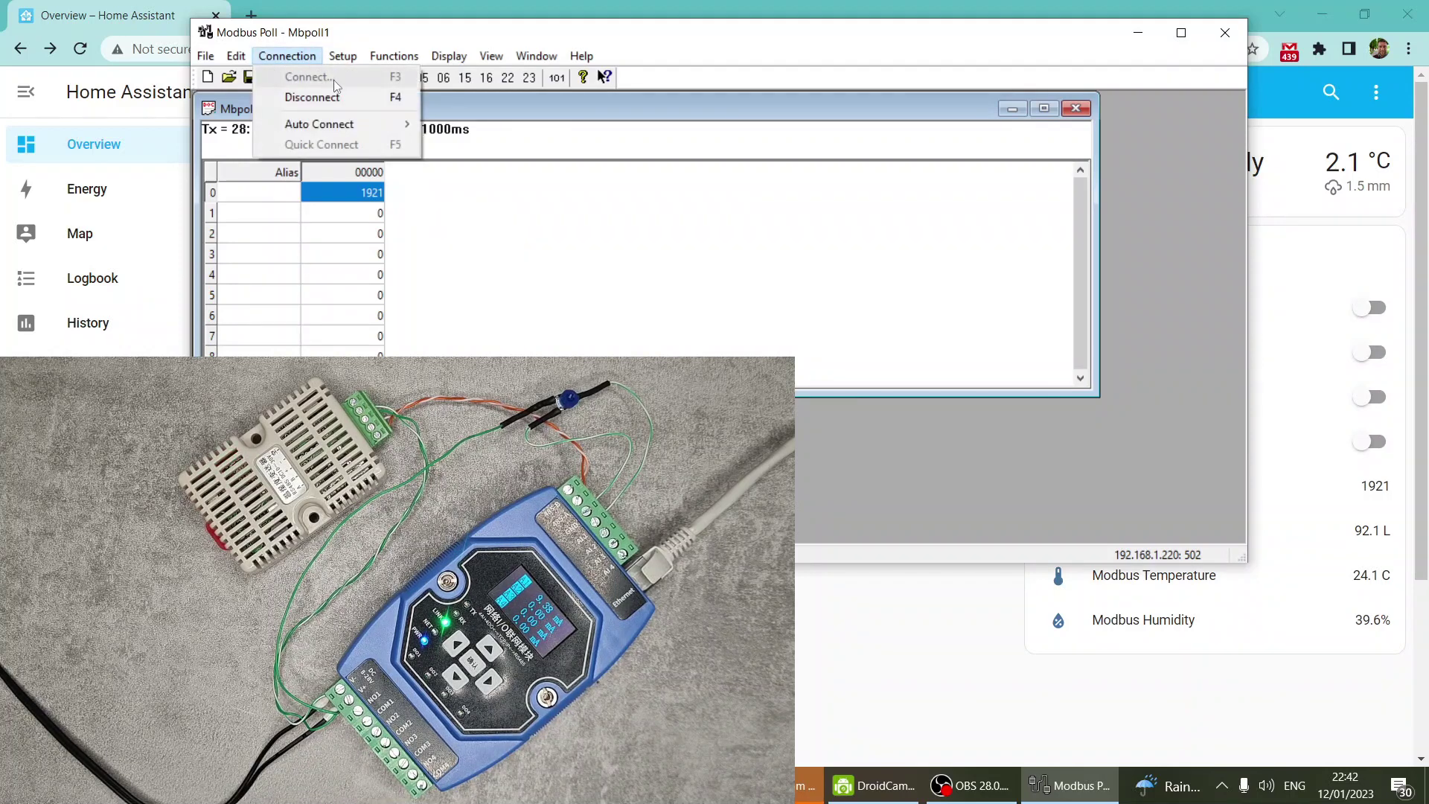
left_click(328, 99)
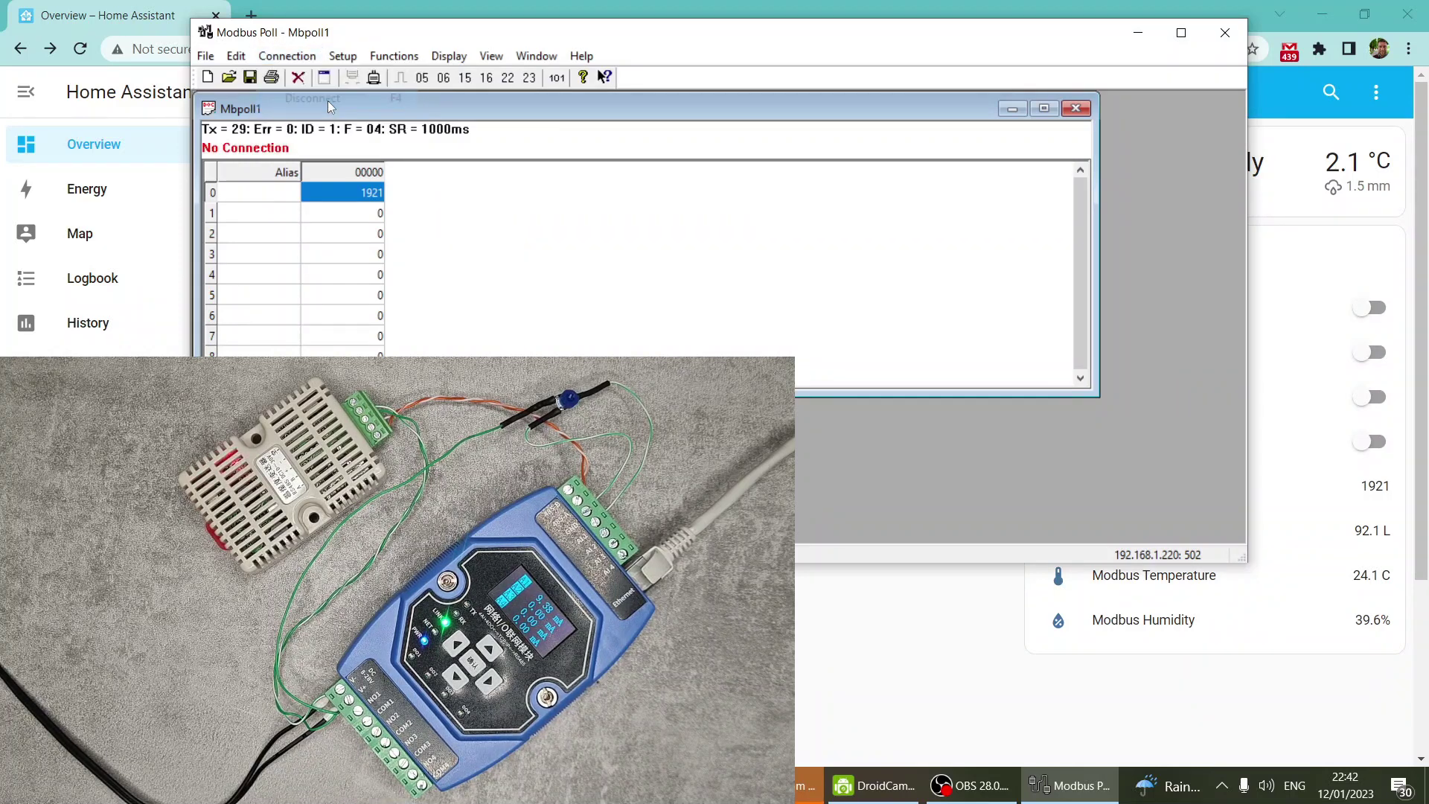
left_click(1225, 32)
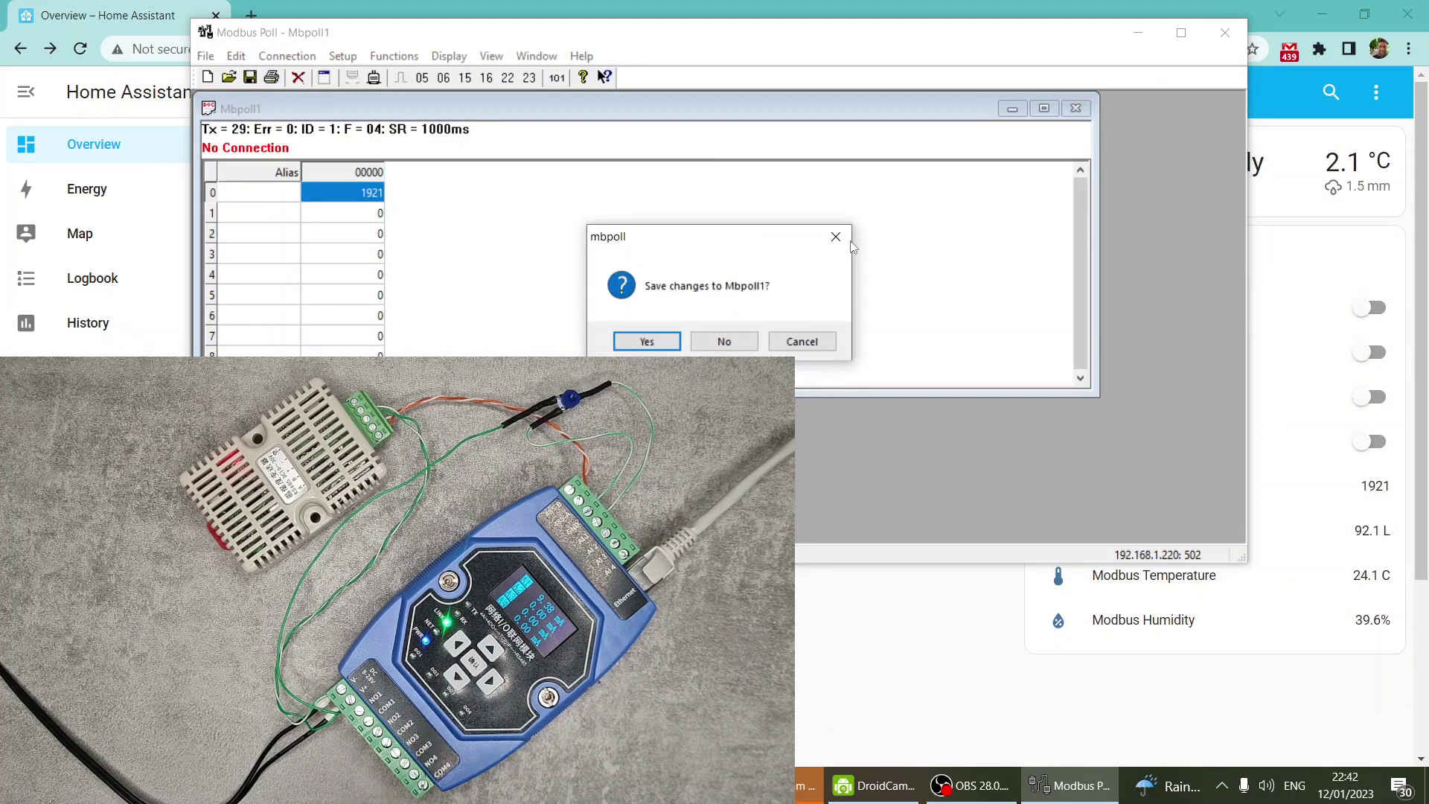
left_click(710, 336)
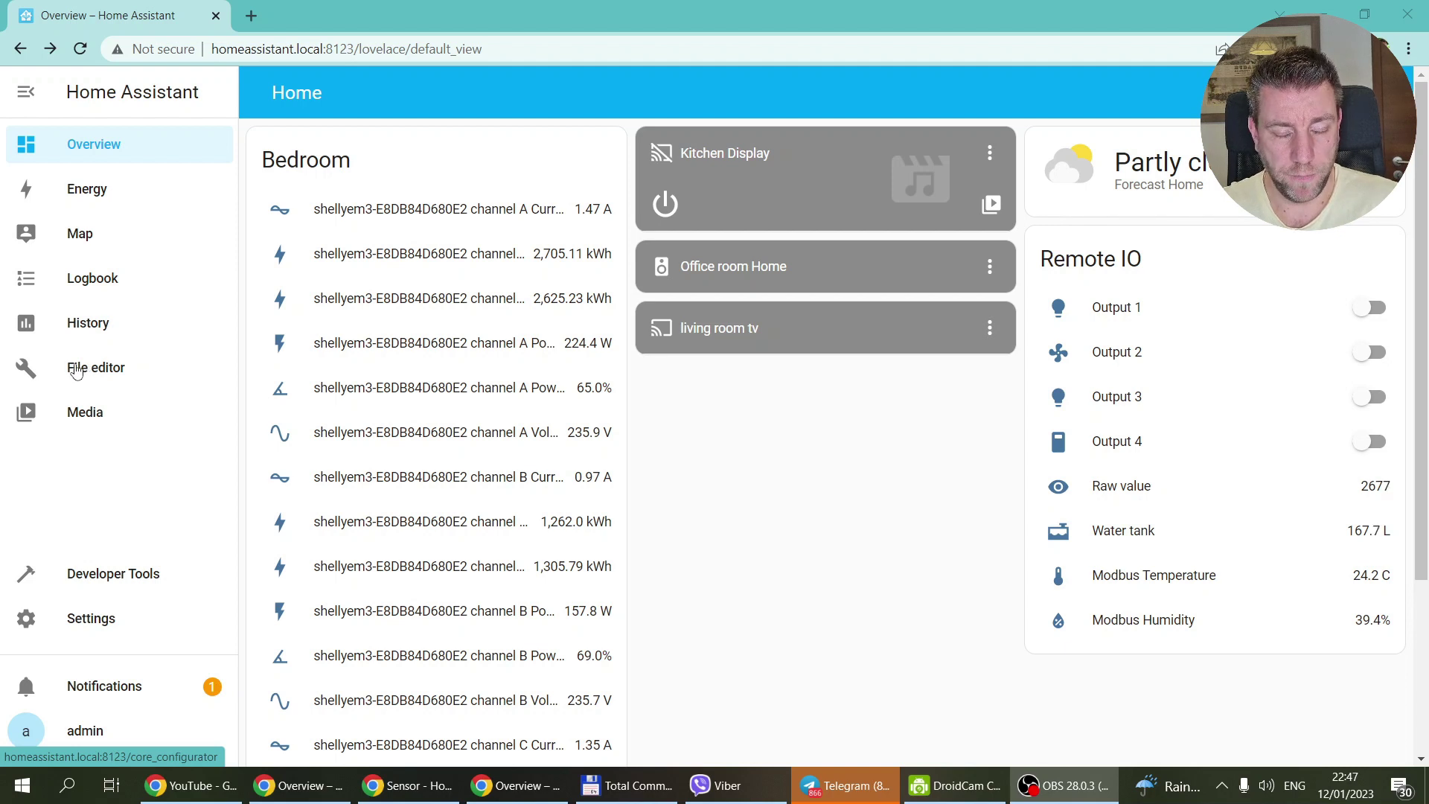
left_click(76, 372)
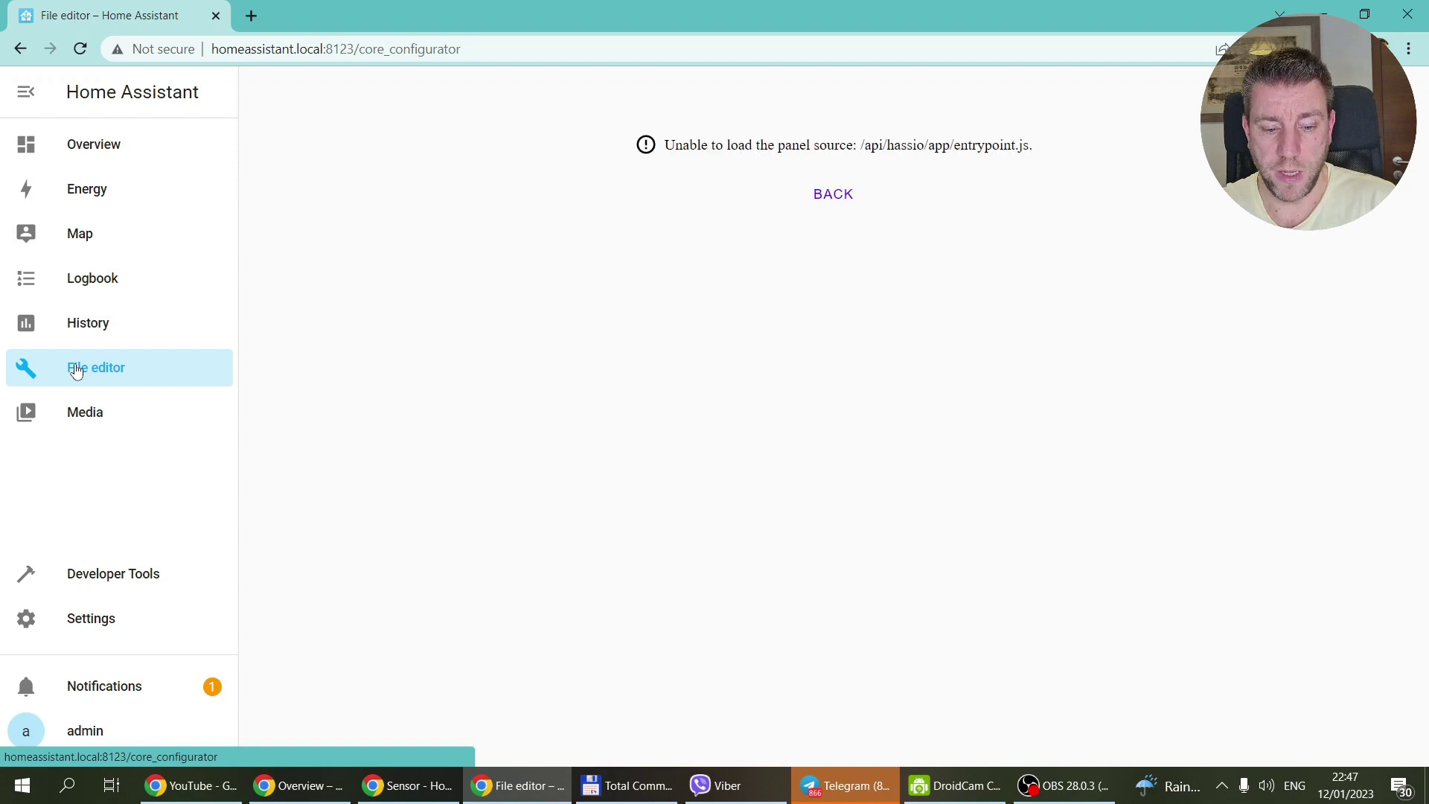
left_click(839, 194)
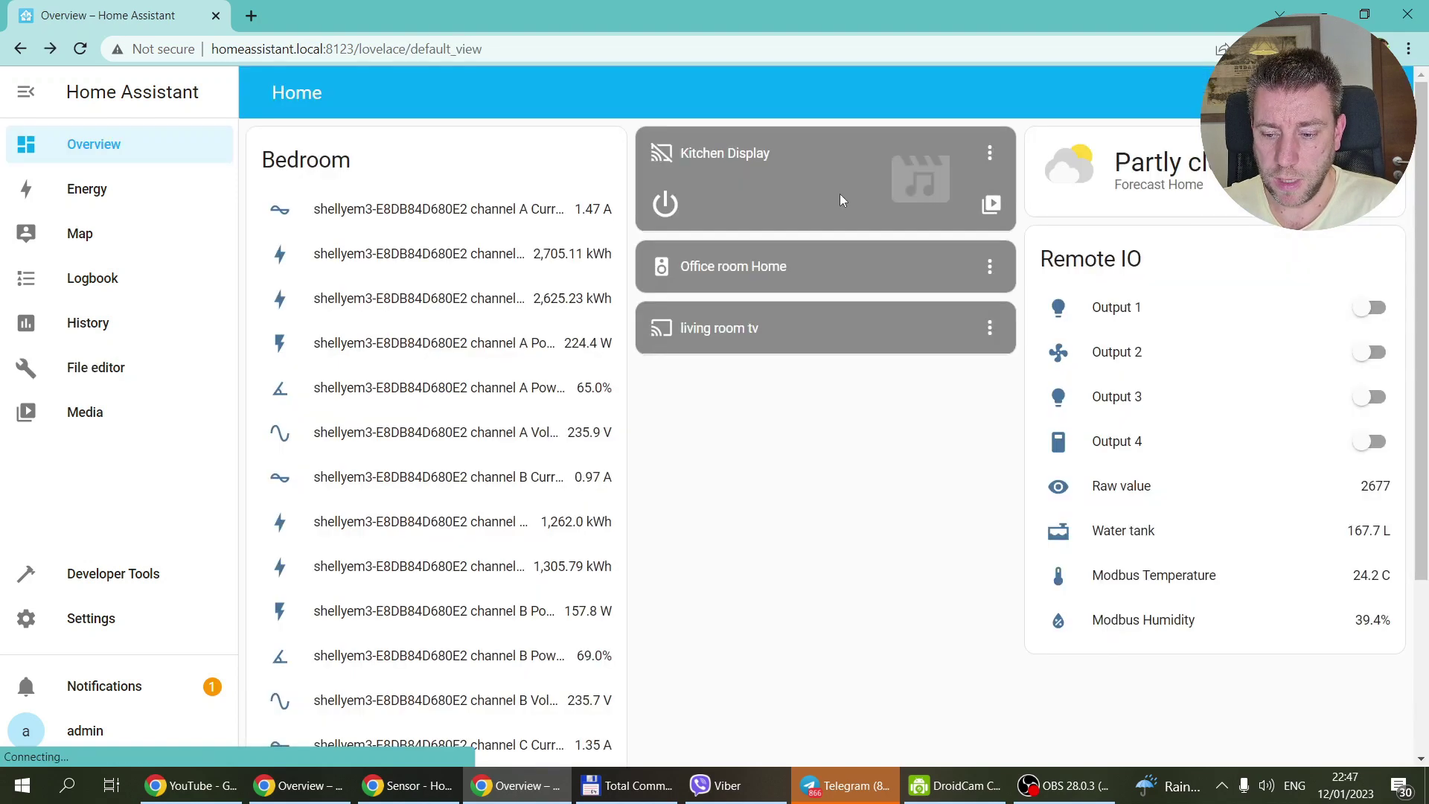
left_click(77, 383)
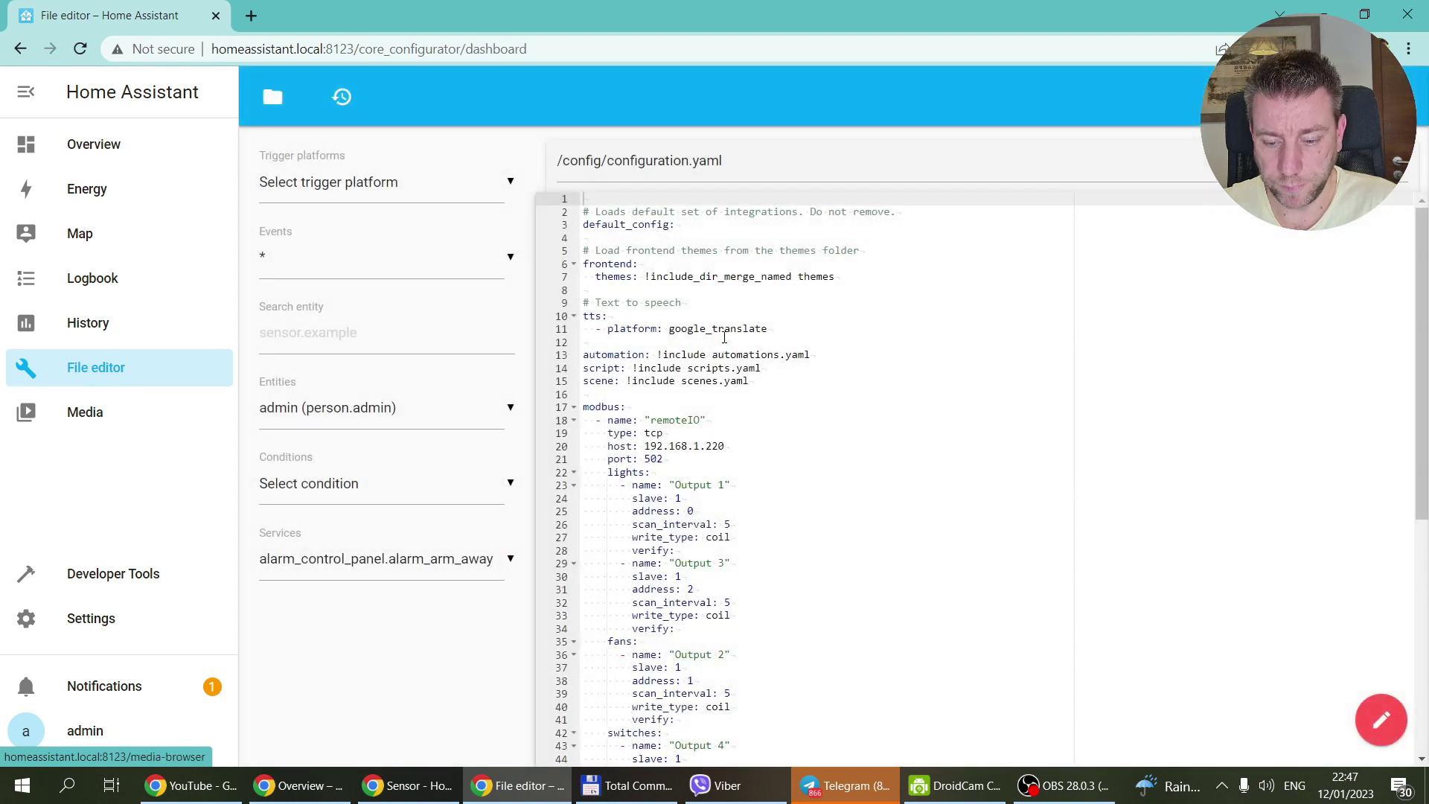
scroll(724, 305, "down", 2)
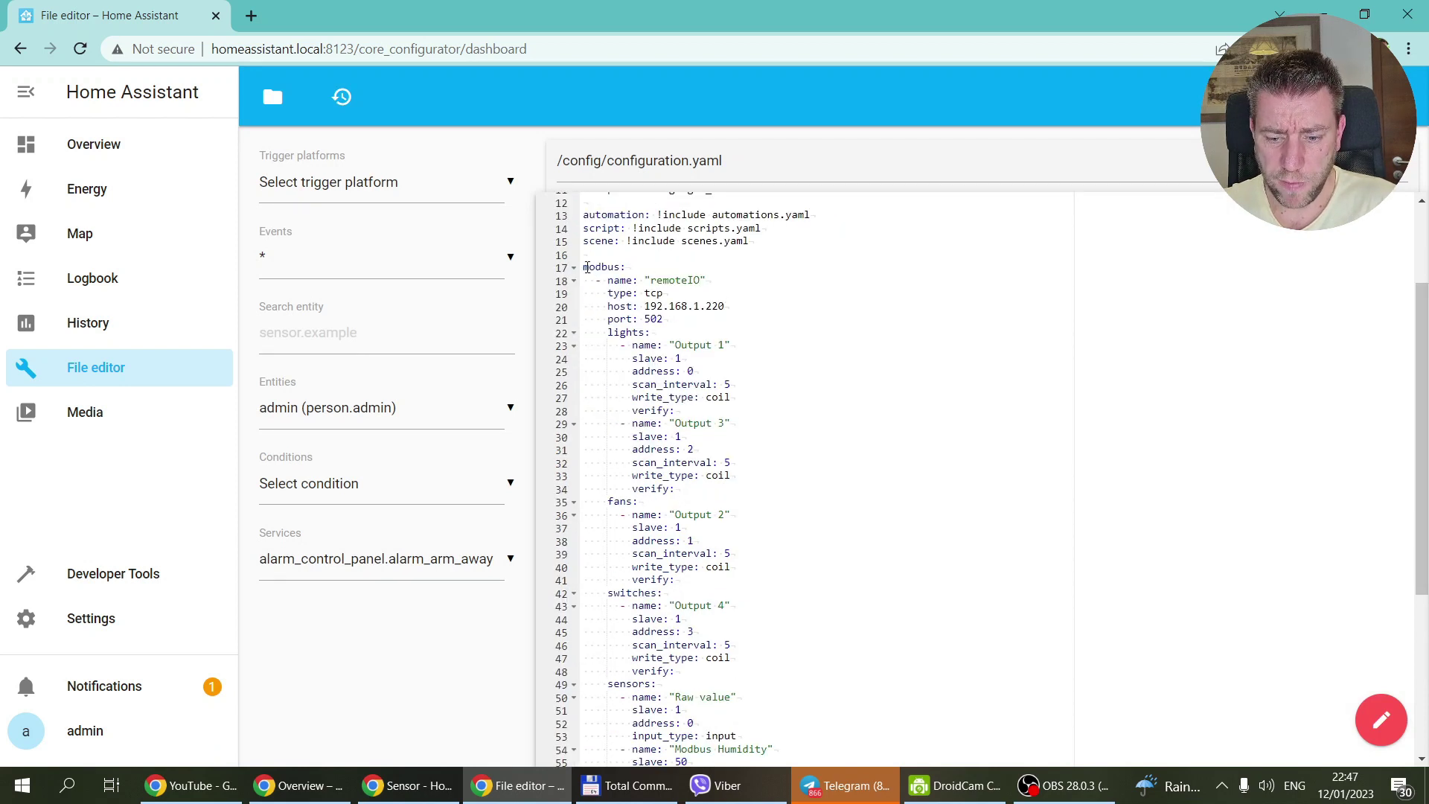
left_click_drag(583, 267, 822, 683)
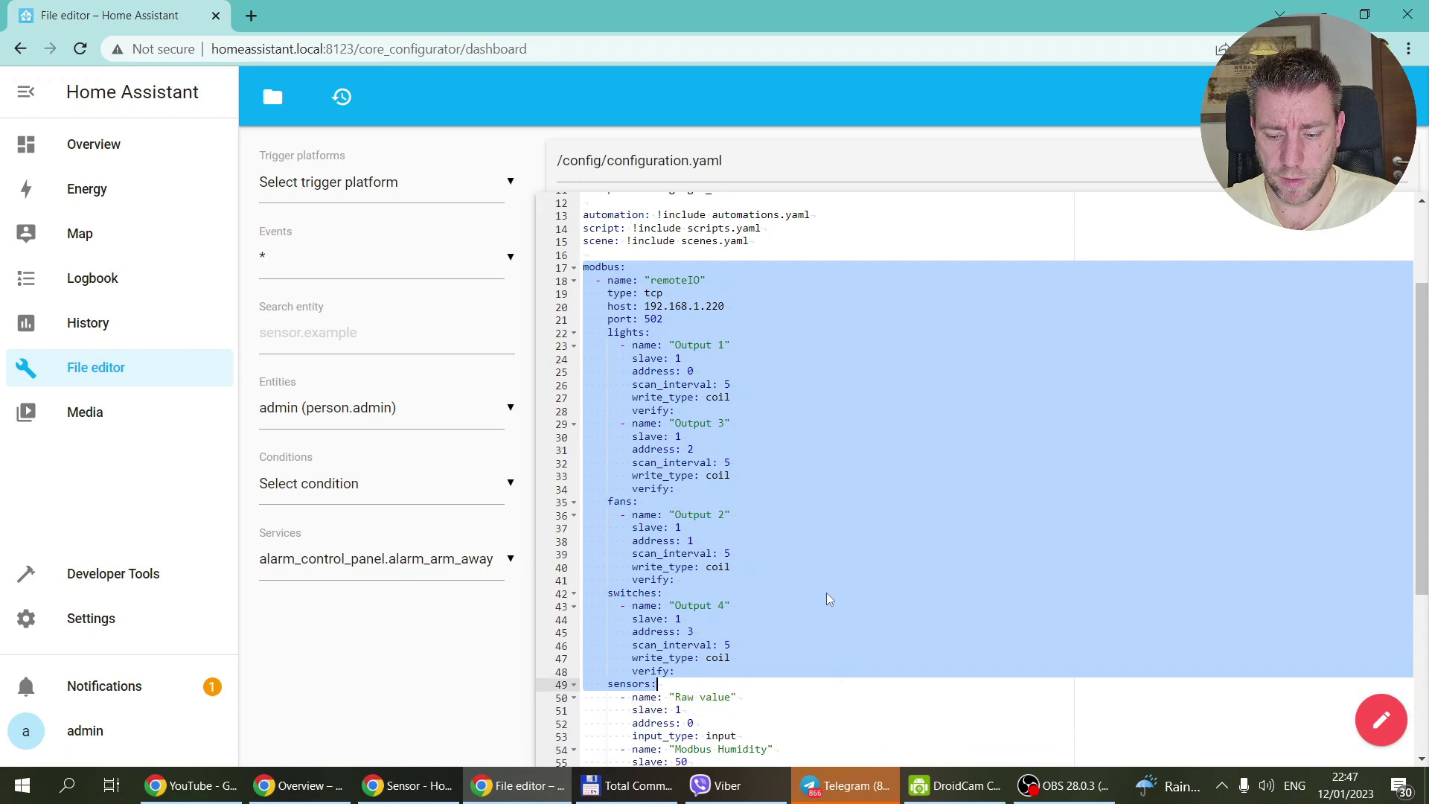
scroll(824, 537, "down", 4)
scroll(824, 537, "up", 6)
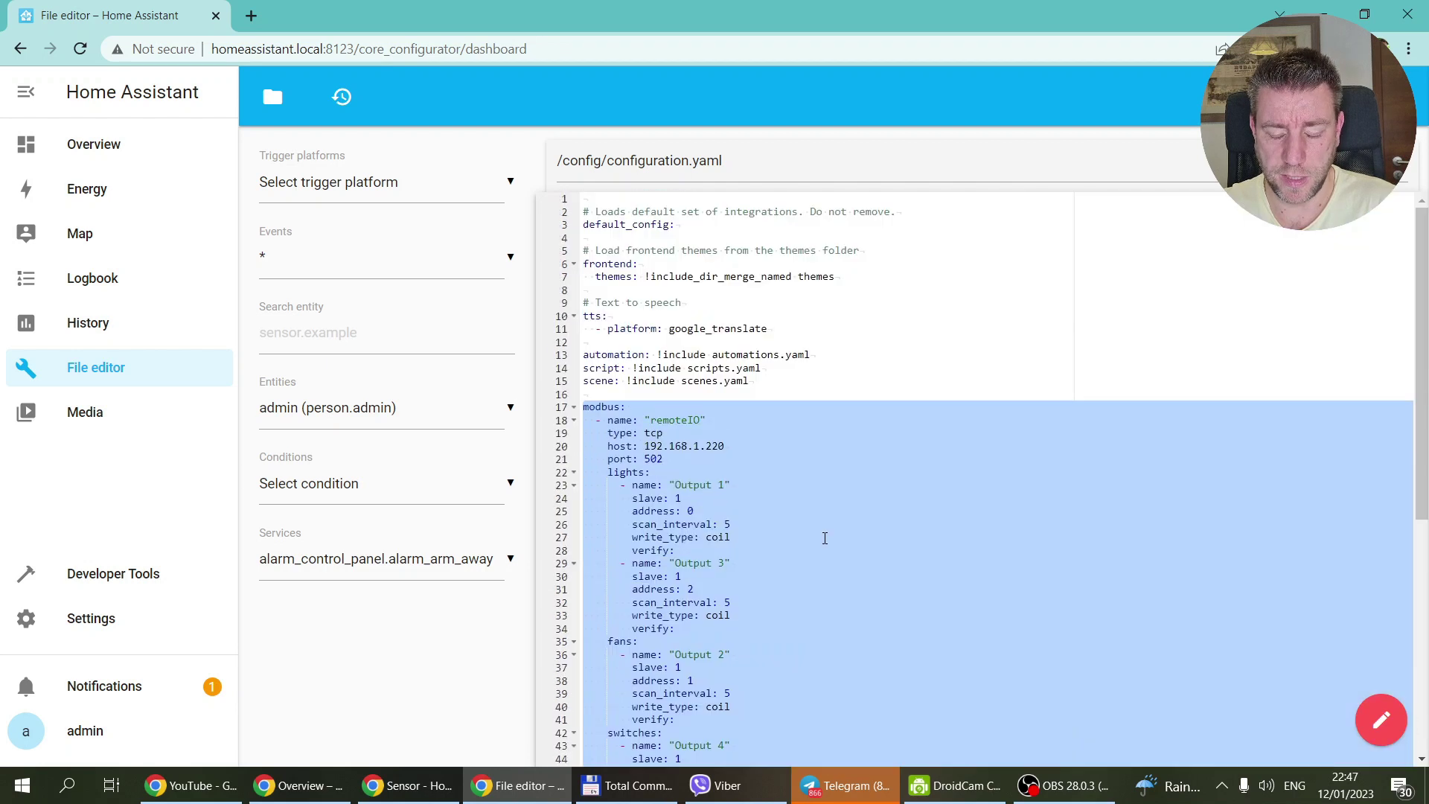
left_click(653, 405)
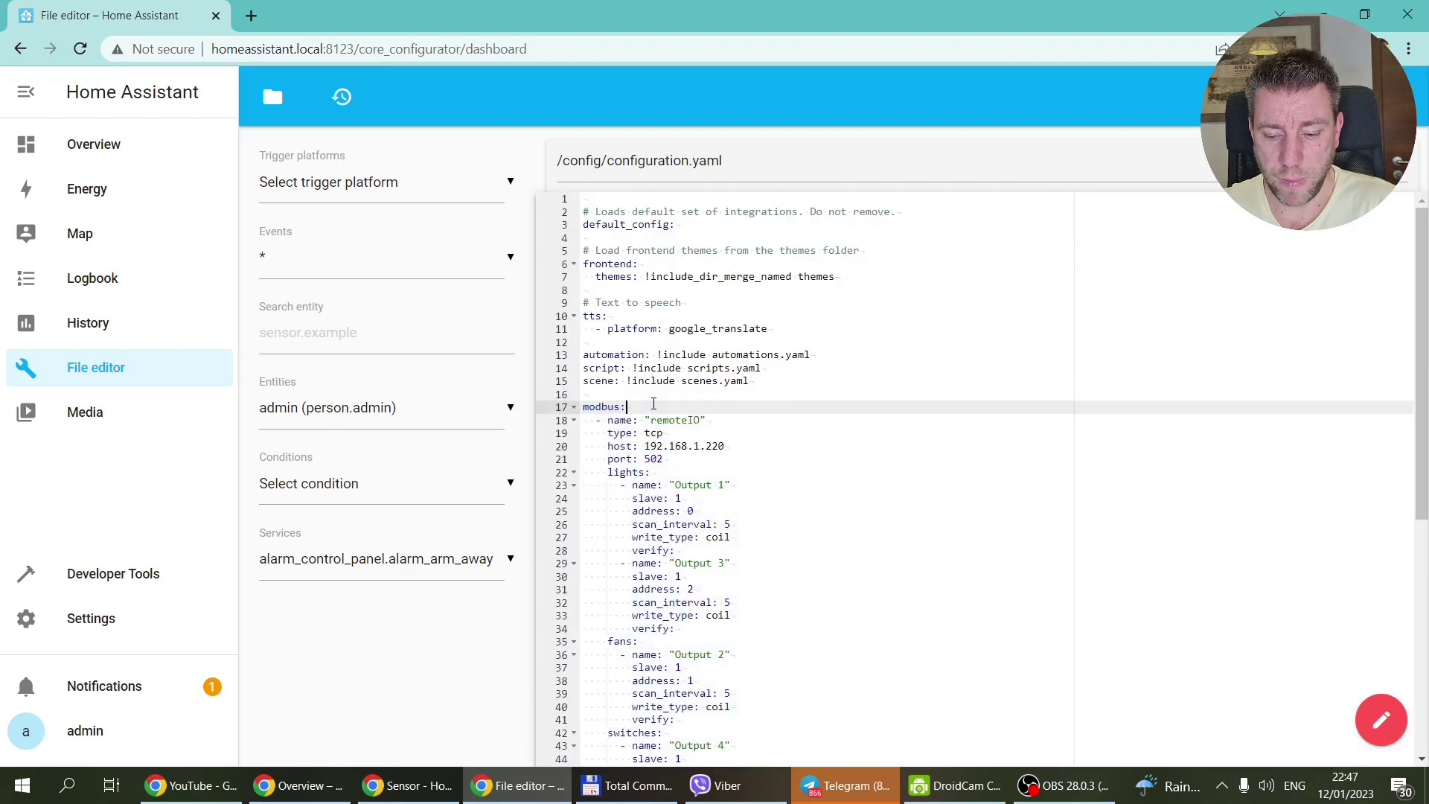
scroll(654, 404, "down", 3)
scroll(653, 403, "up", 2)
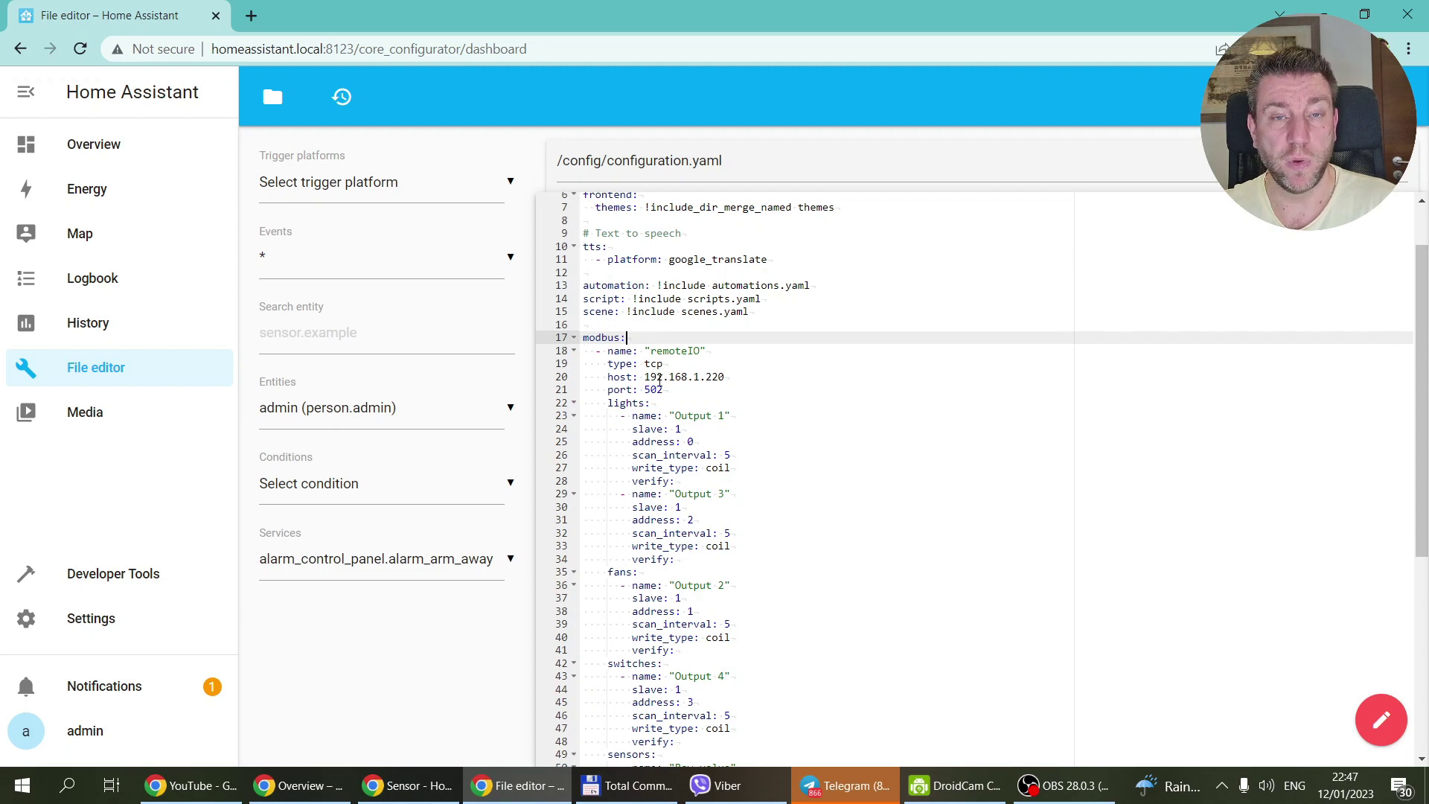
scroll(659, 381, "down", 2)
scroll(660, 380, "up", 1)
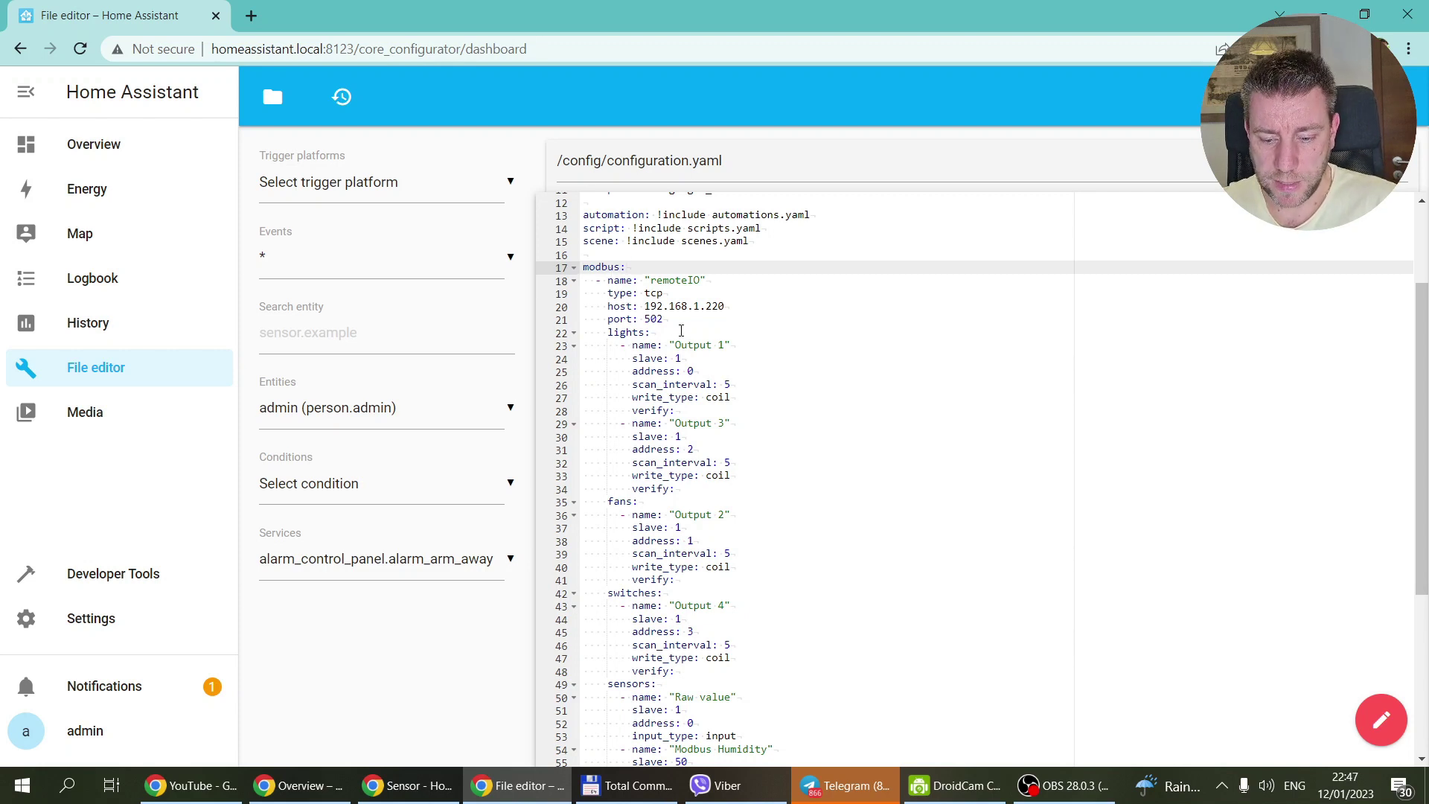
left_click_drag(682, 318, 582, 280)
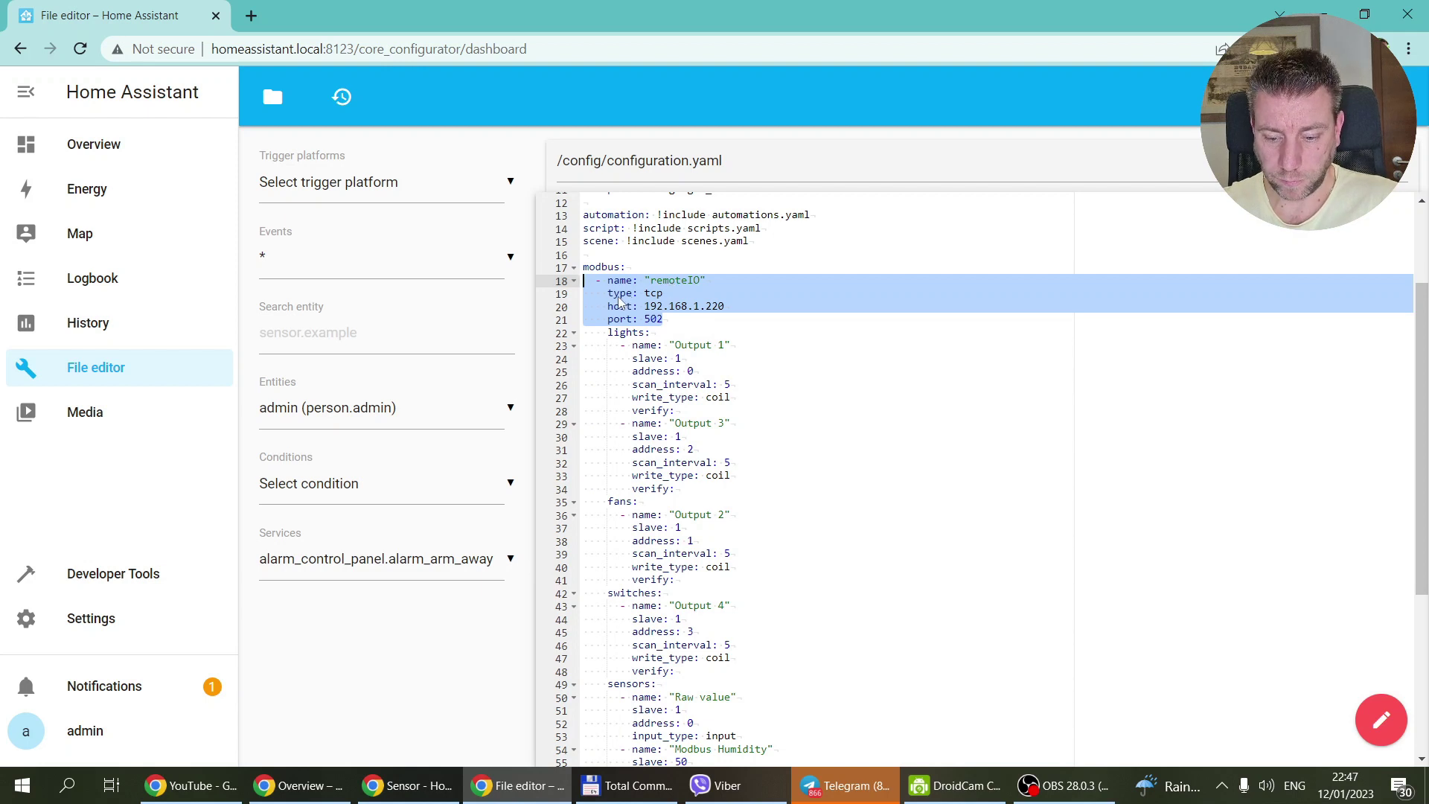
left_click(644, 306)
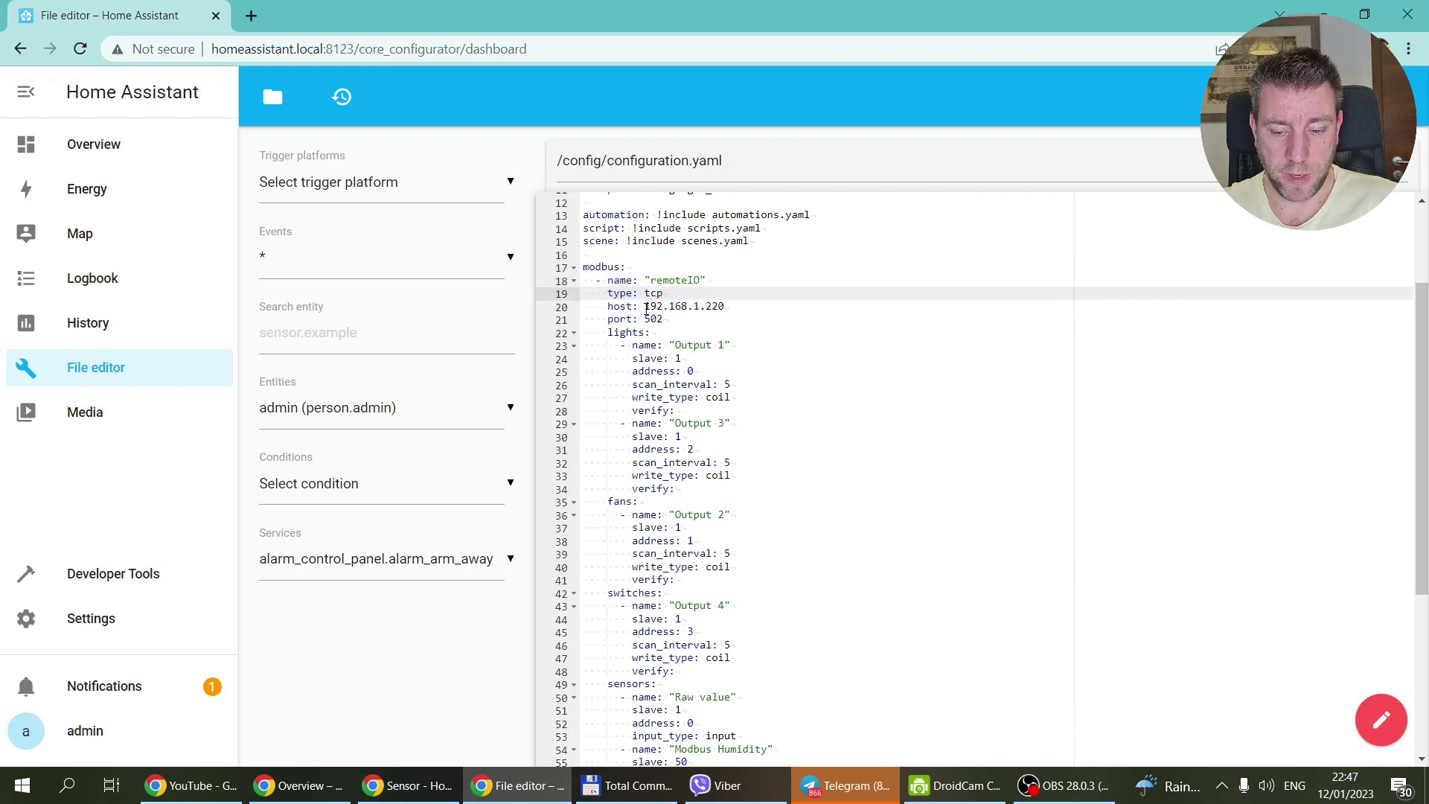
left_click_drag(645, 306, 742, 303)
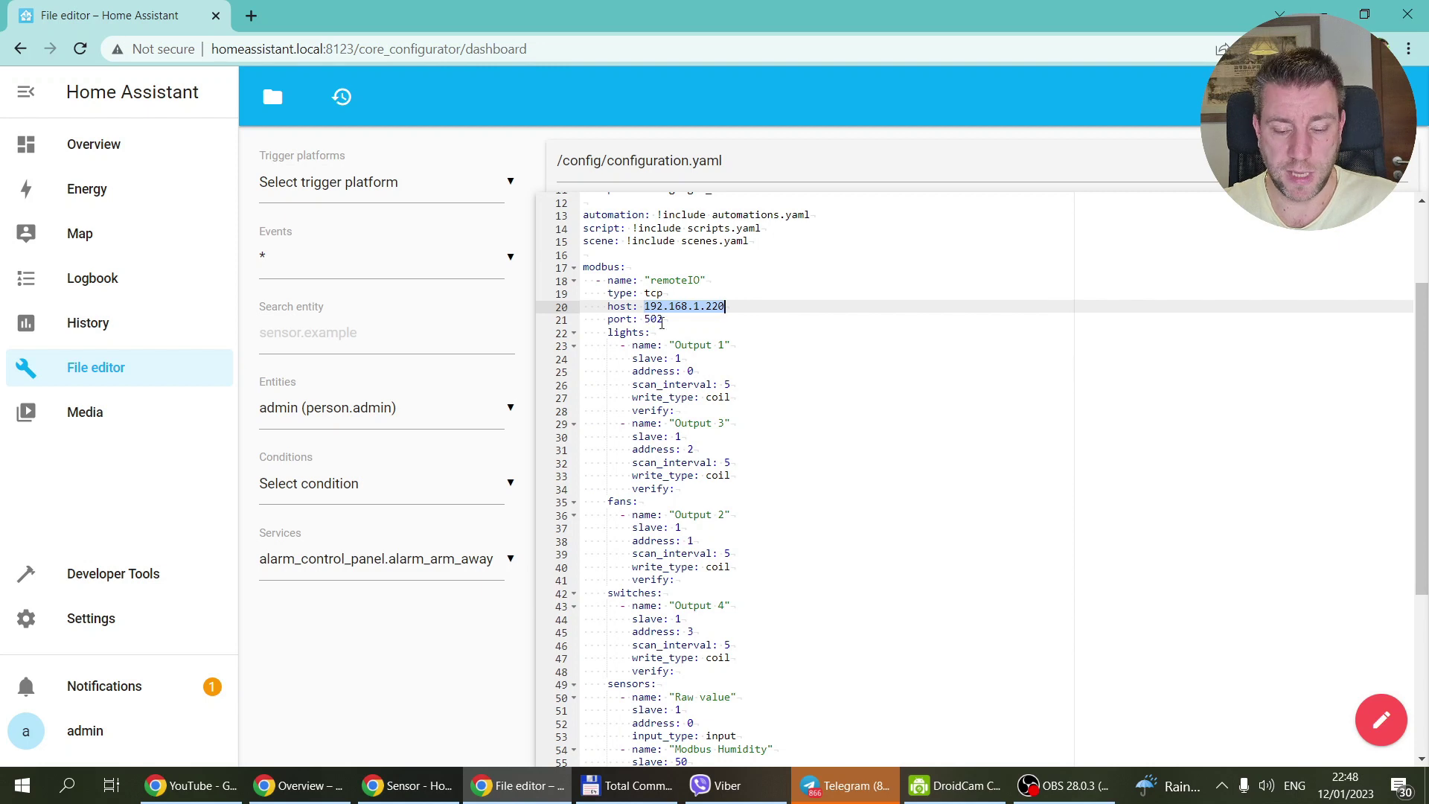
scroll(661, 322, "down", 1)
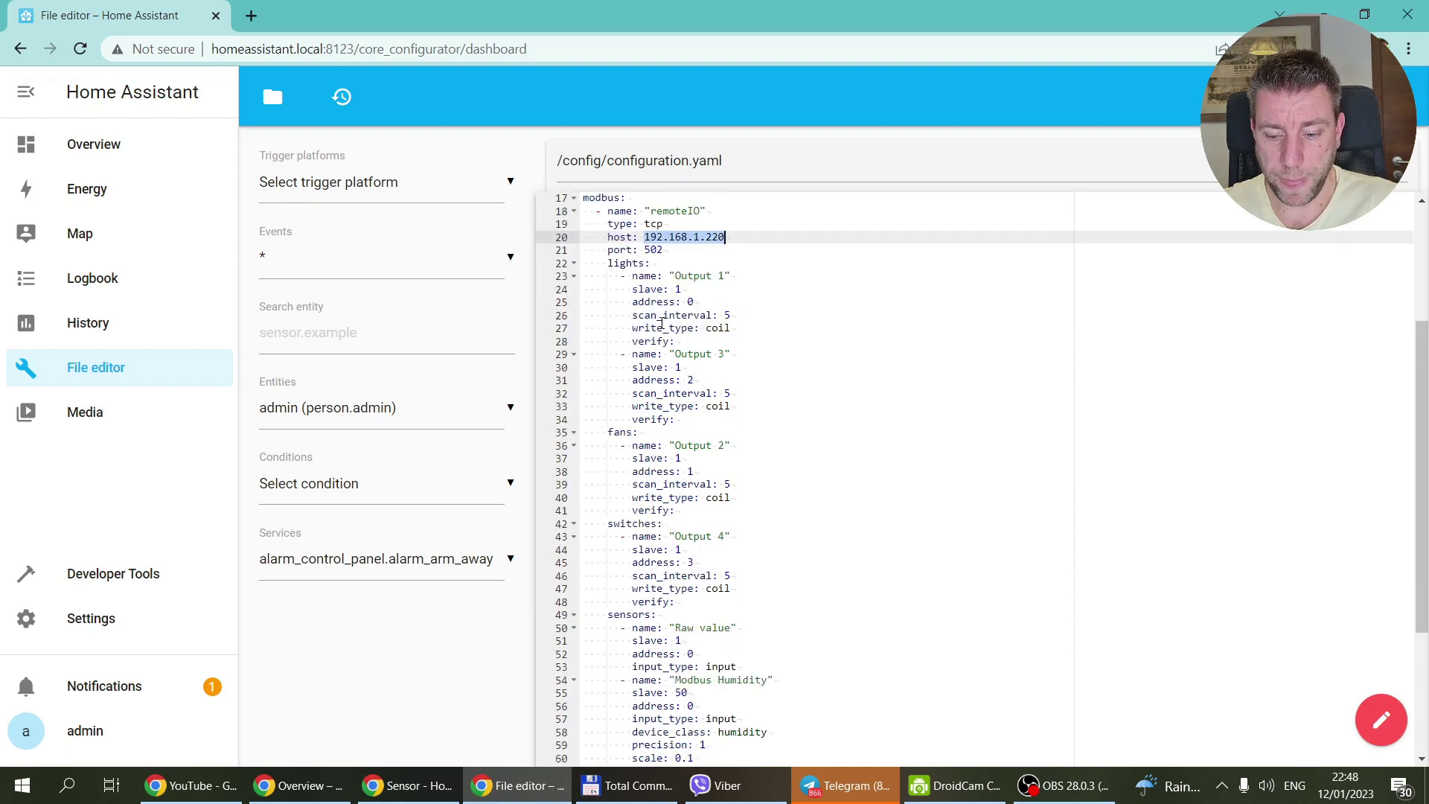
left_click(621, 262)
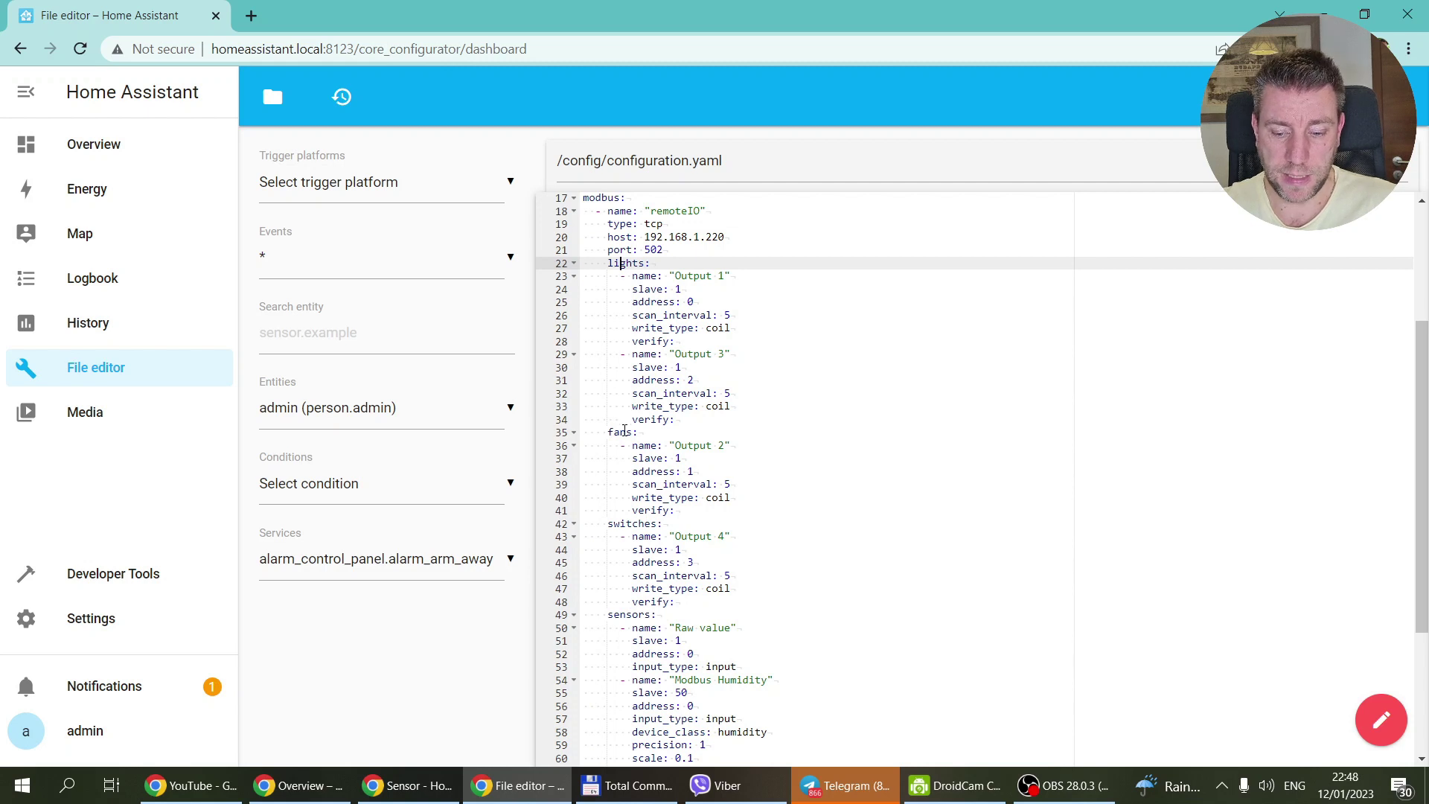
scroll(620, 605, "down", 3)
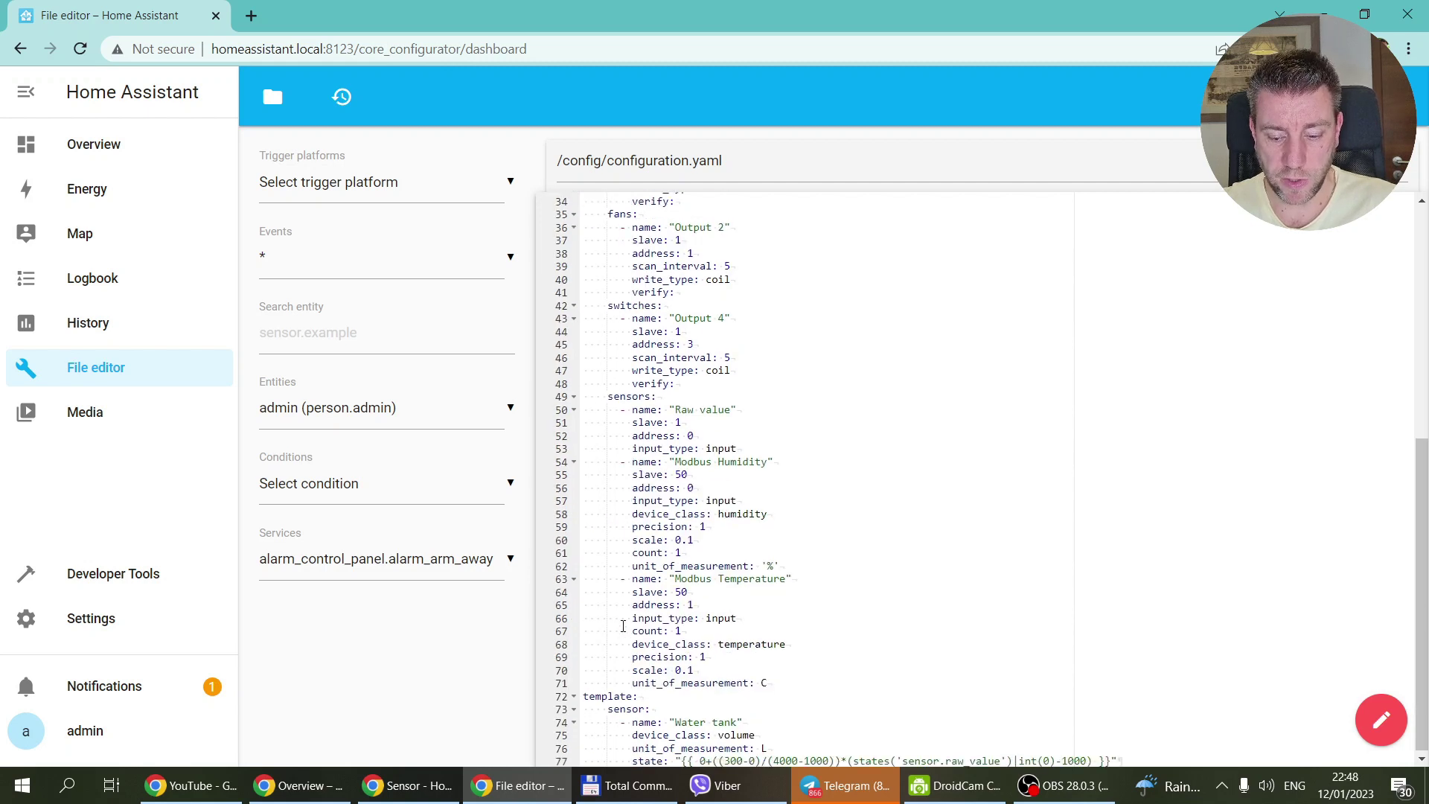
scroll(633, 703, "up", 6)
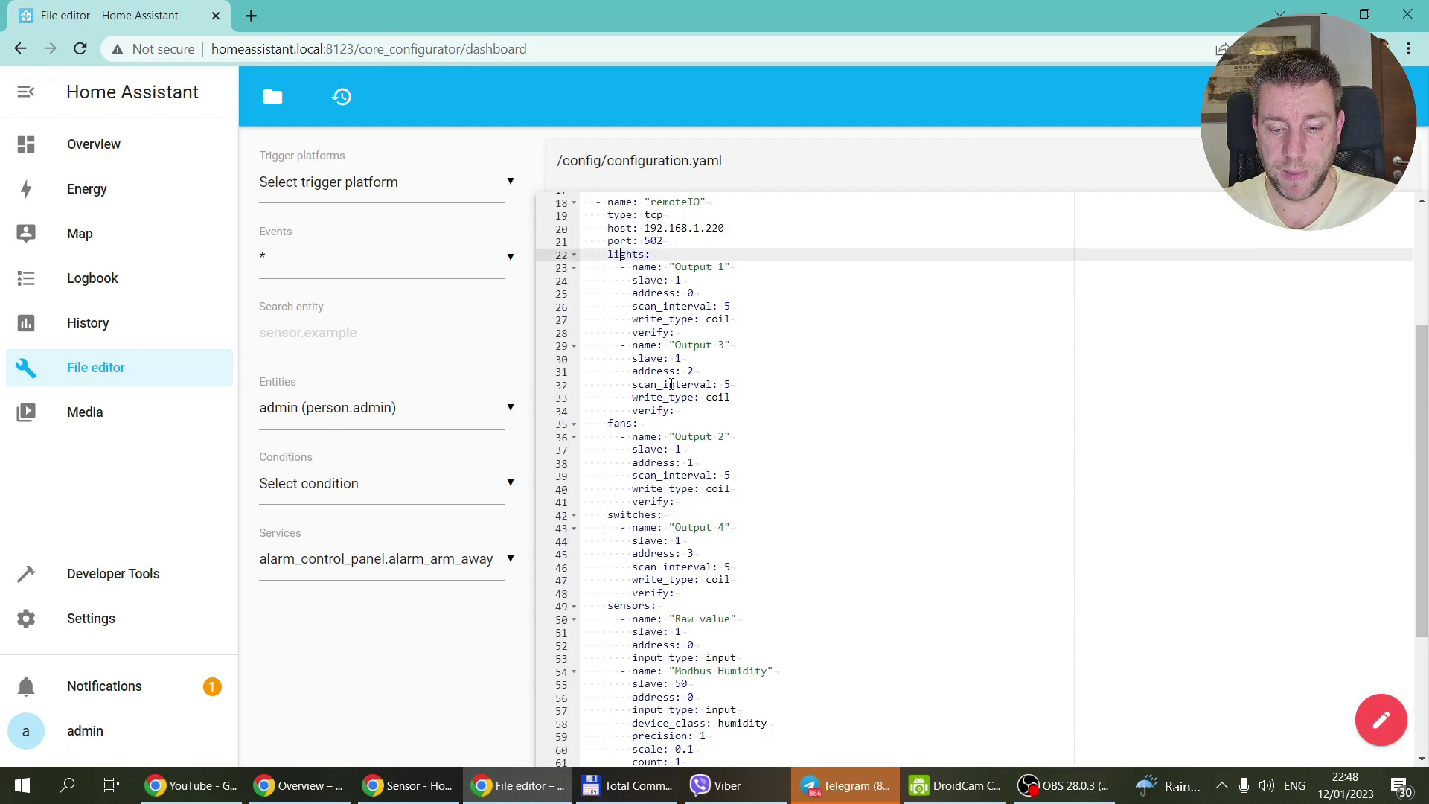
scroll(672, 384, "down", 4)
scroll(662, 331, "up", 1)
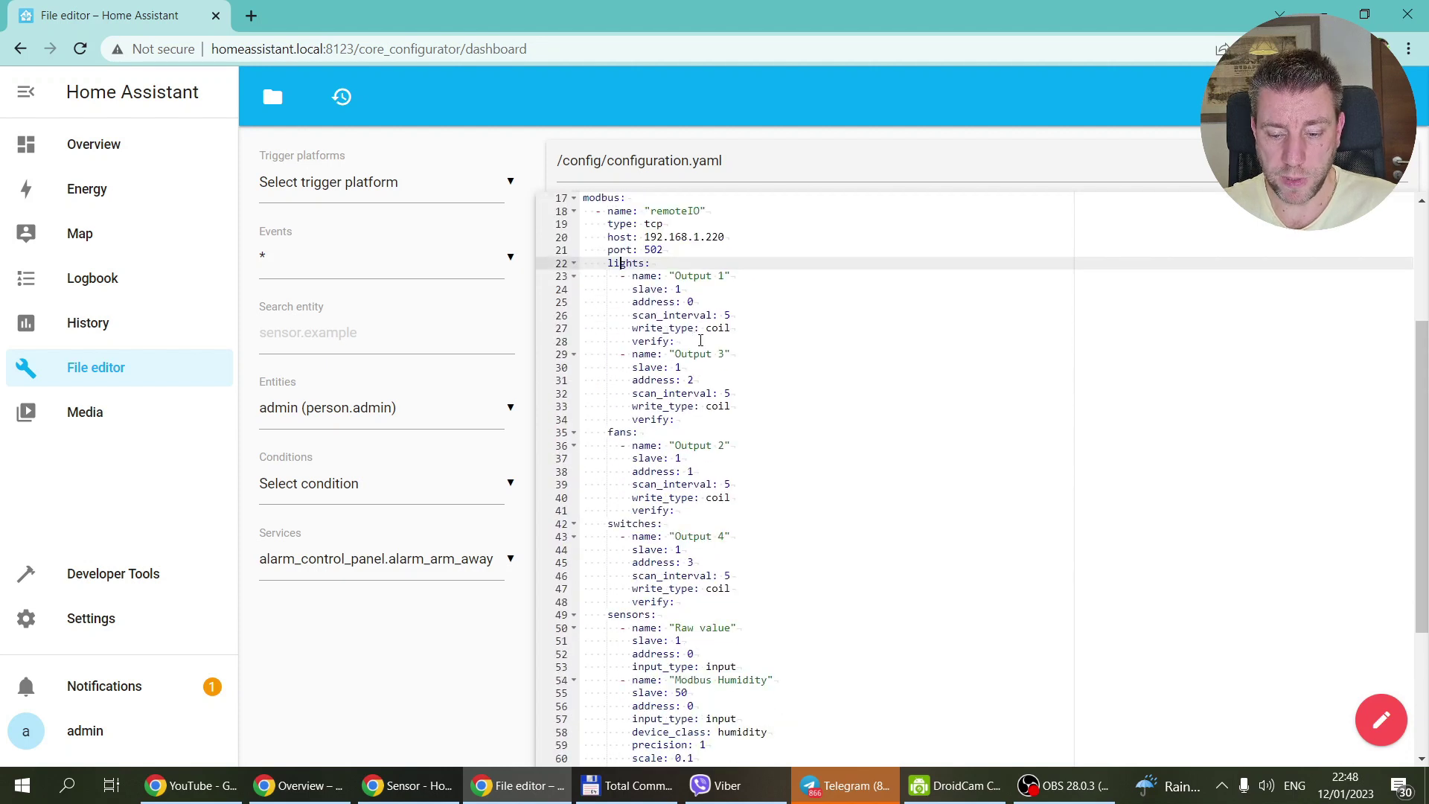
left_click_drag(699, 340, 584, 275)
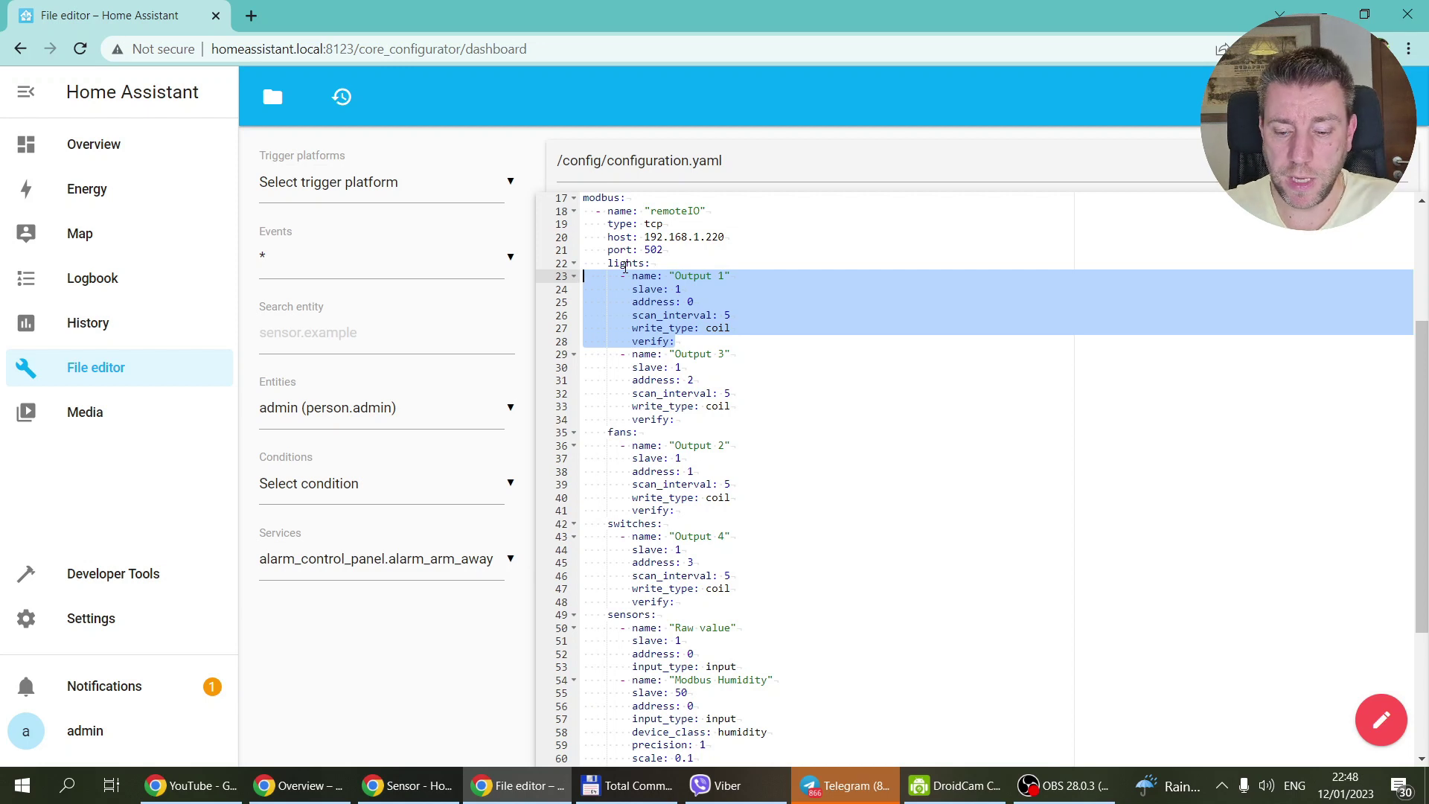
left_click(664, 290)
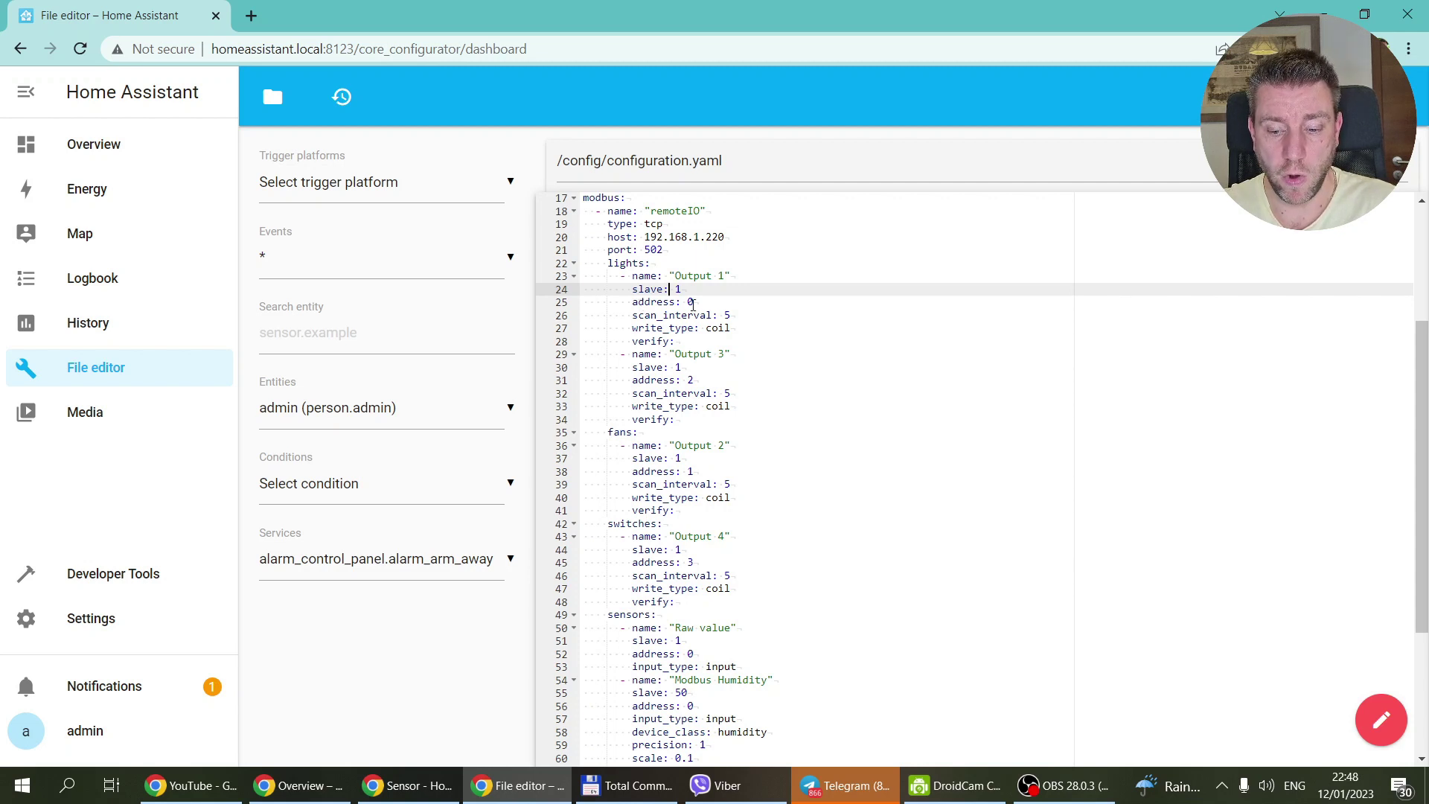
double_click(702, 328)
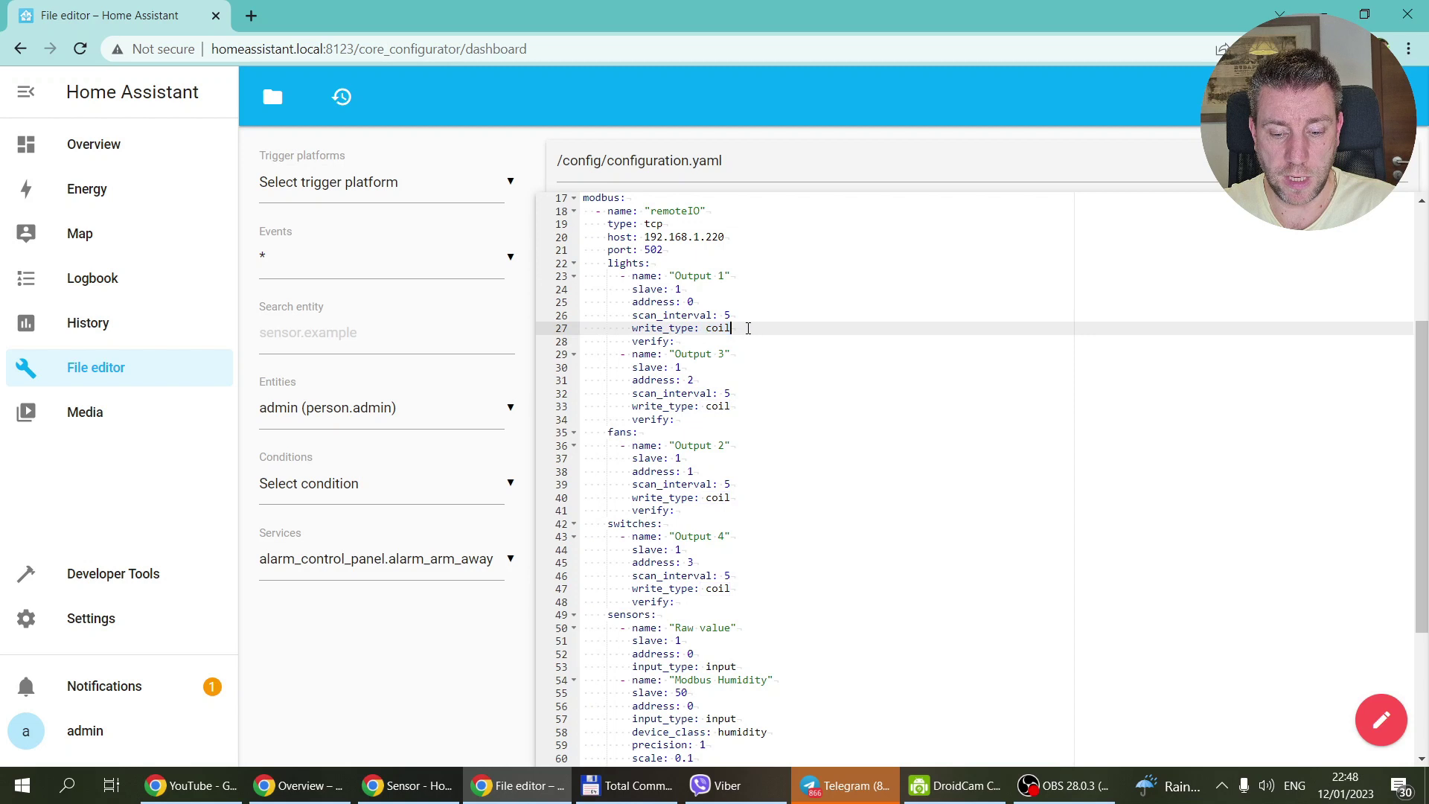
left_click_drag(731, 328, 632, 328)
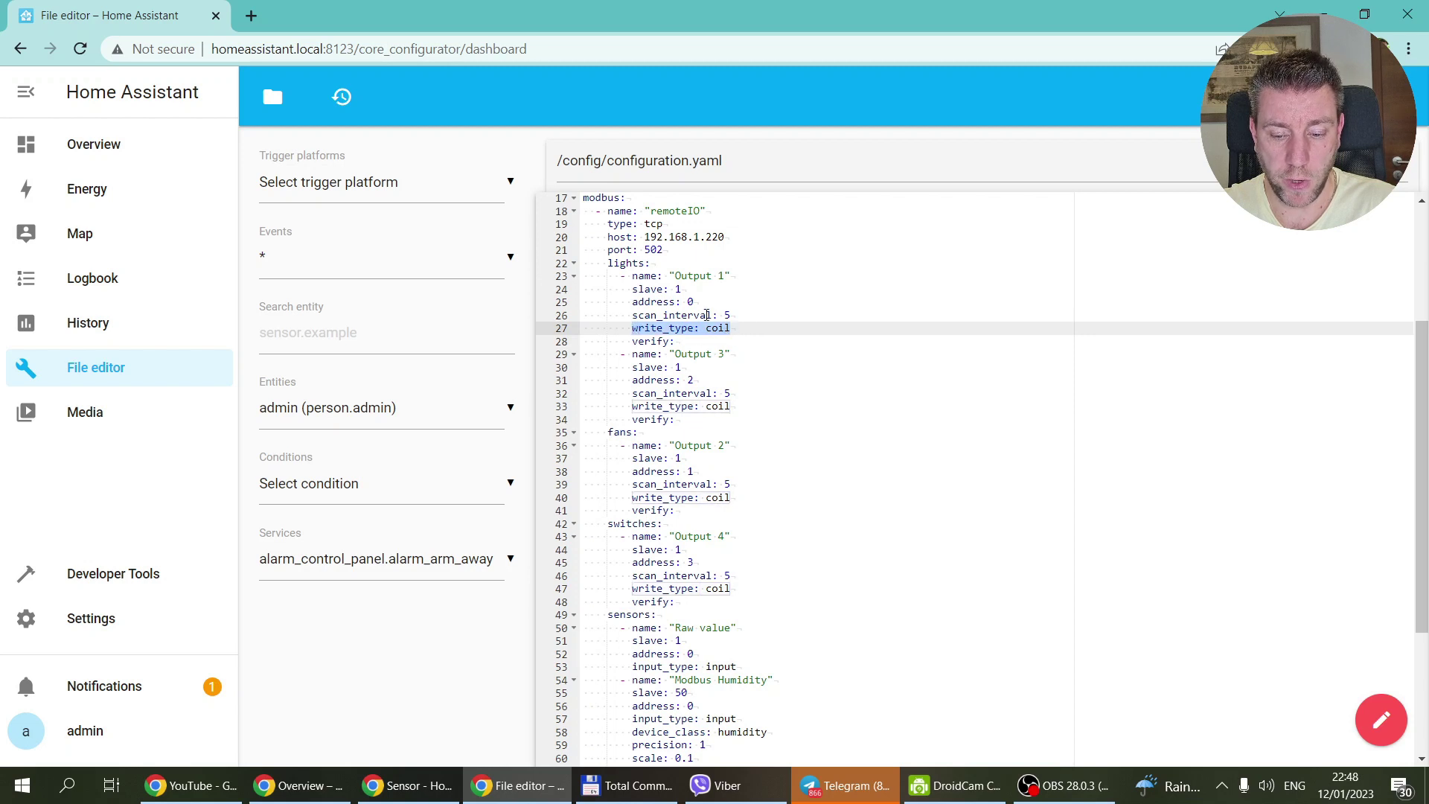
left_click(692, 302)
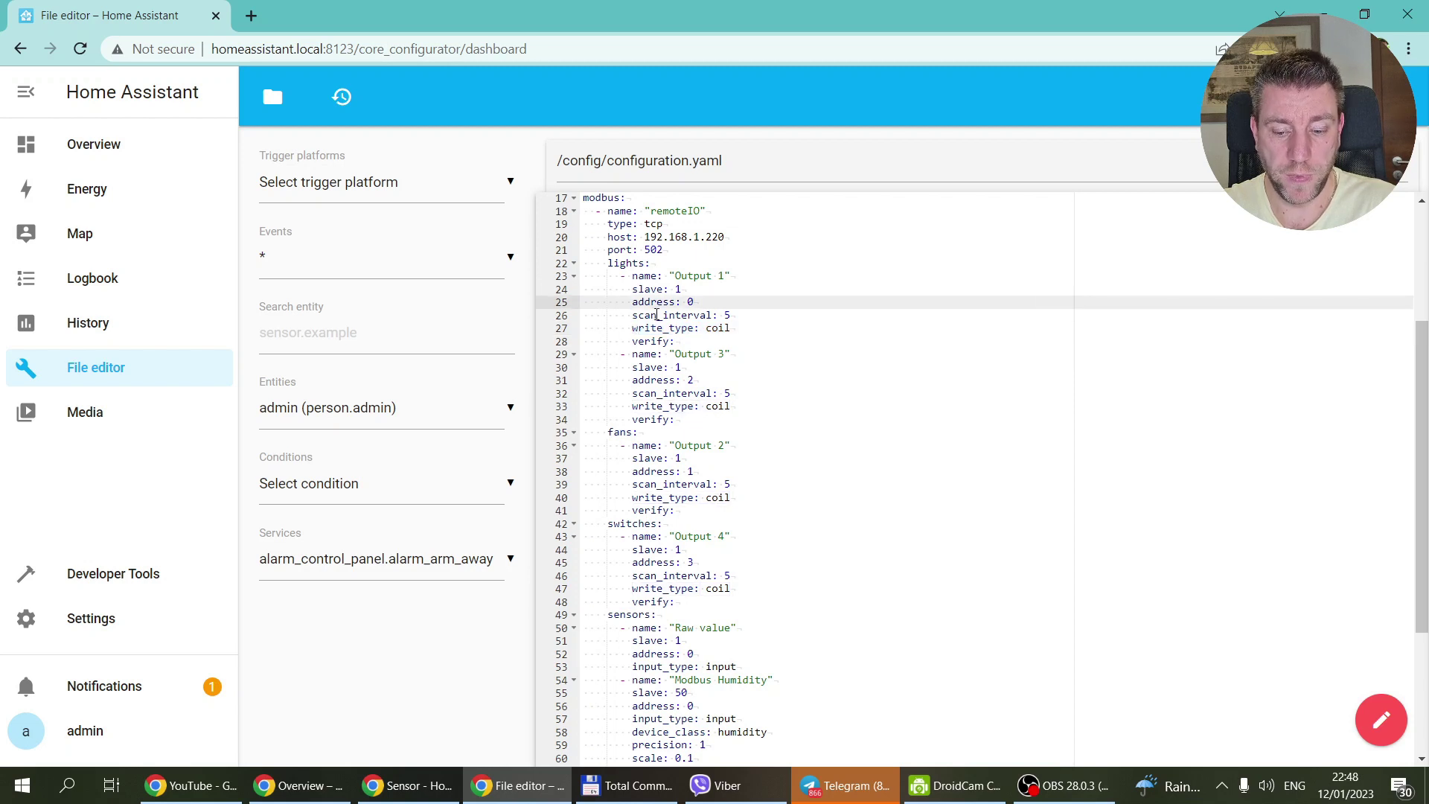
left_click_drag(634, 315, 739, 317)
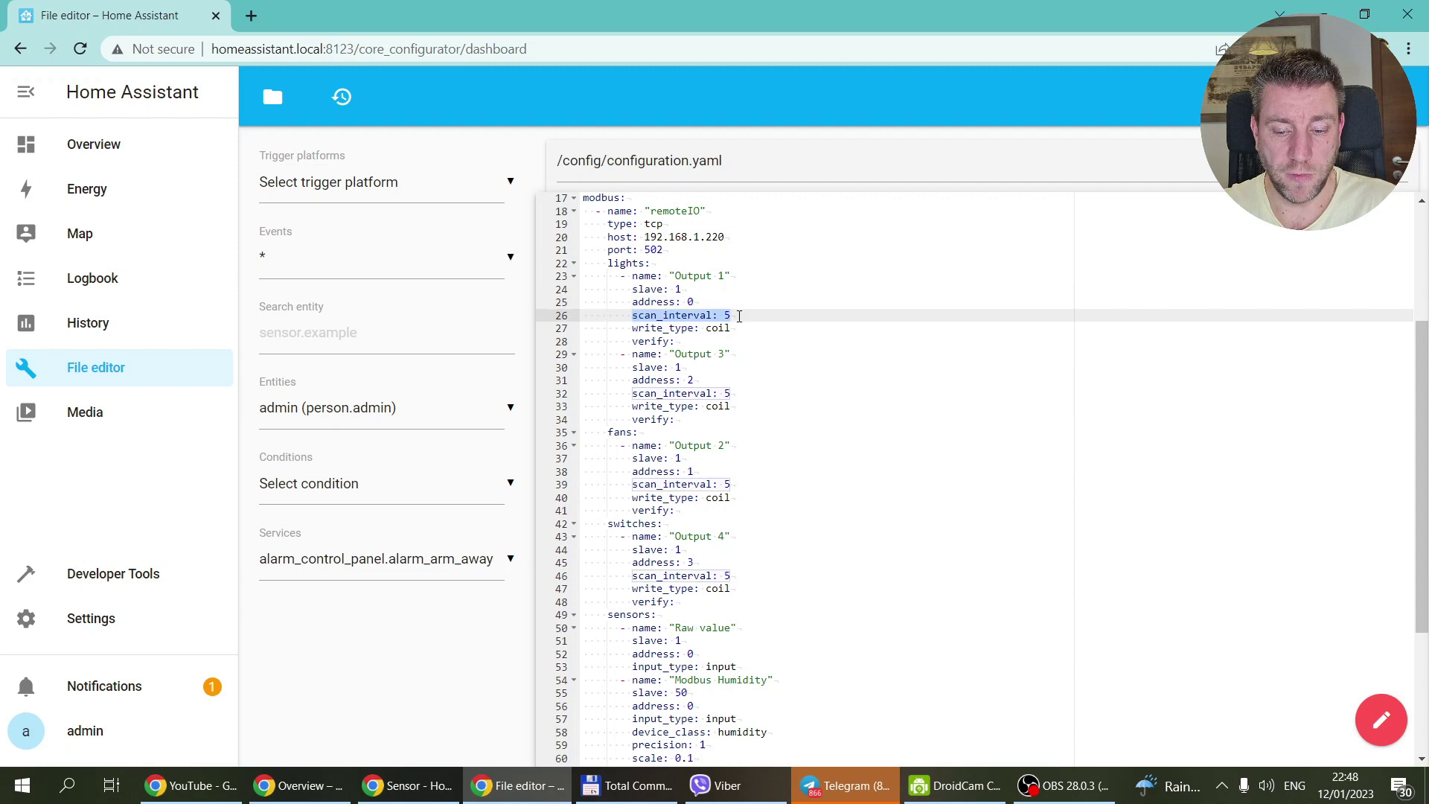
left_click(739, 316)
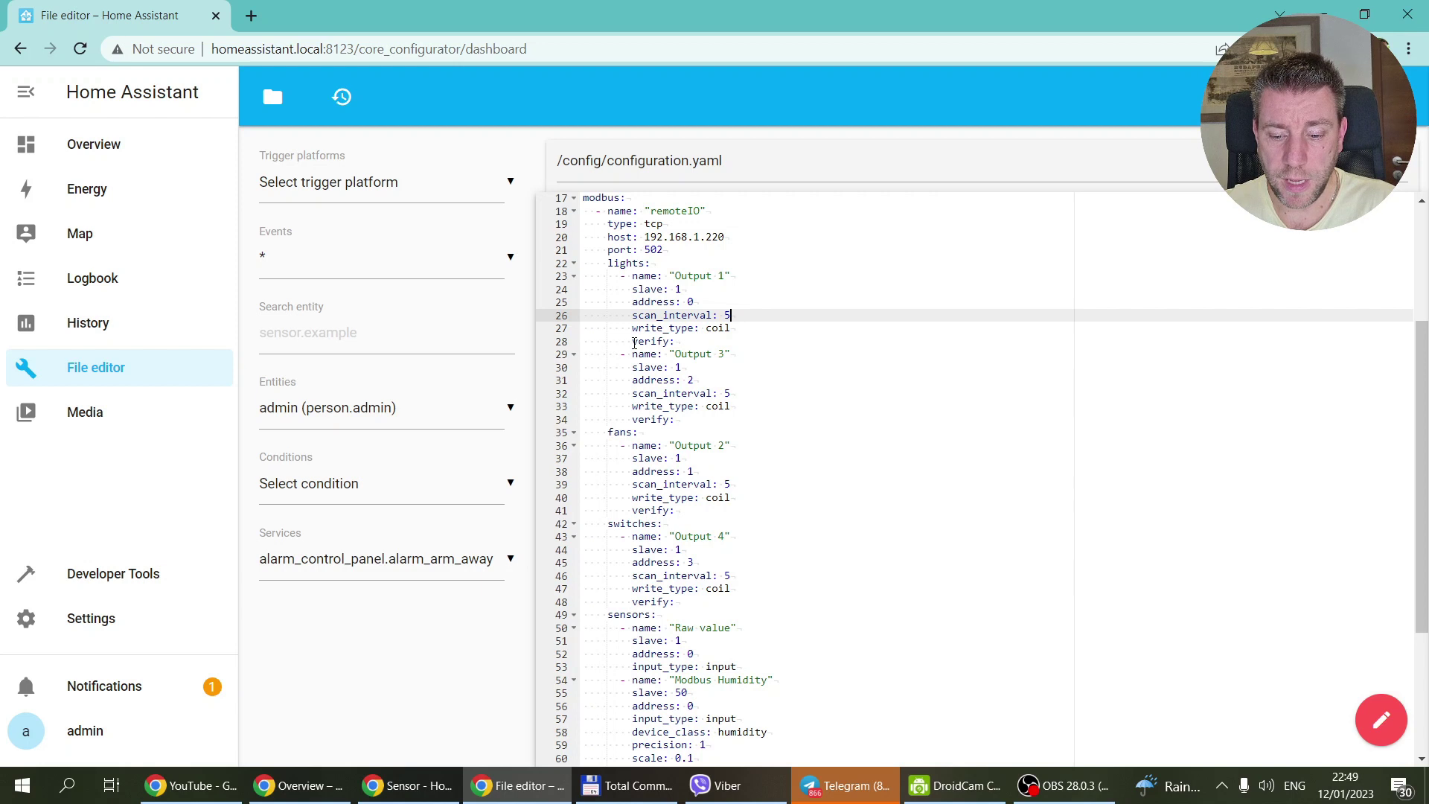
left_click_drag(634, 343, 707, 342)
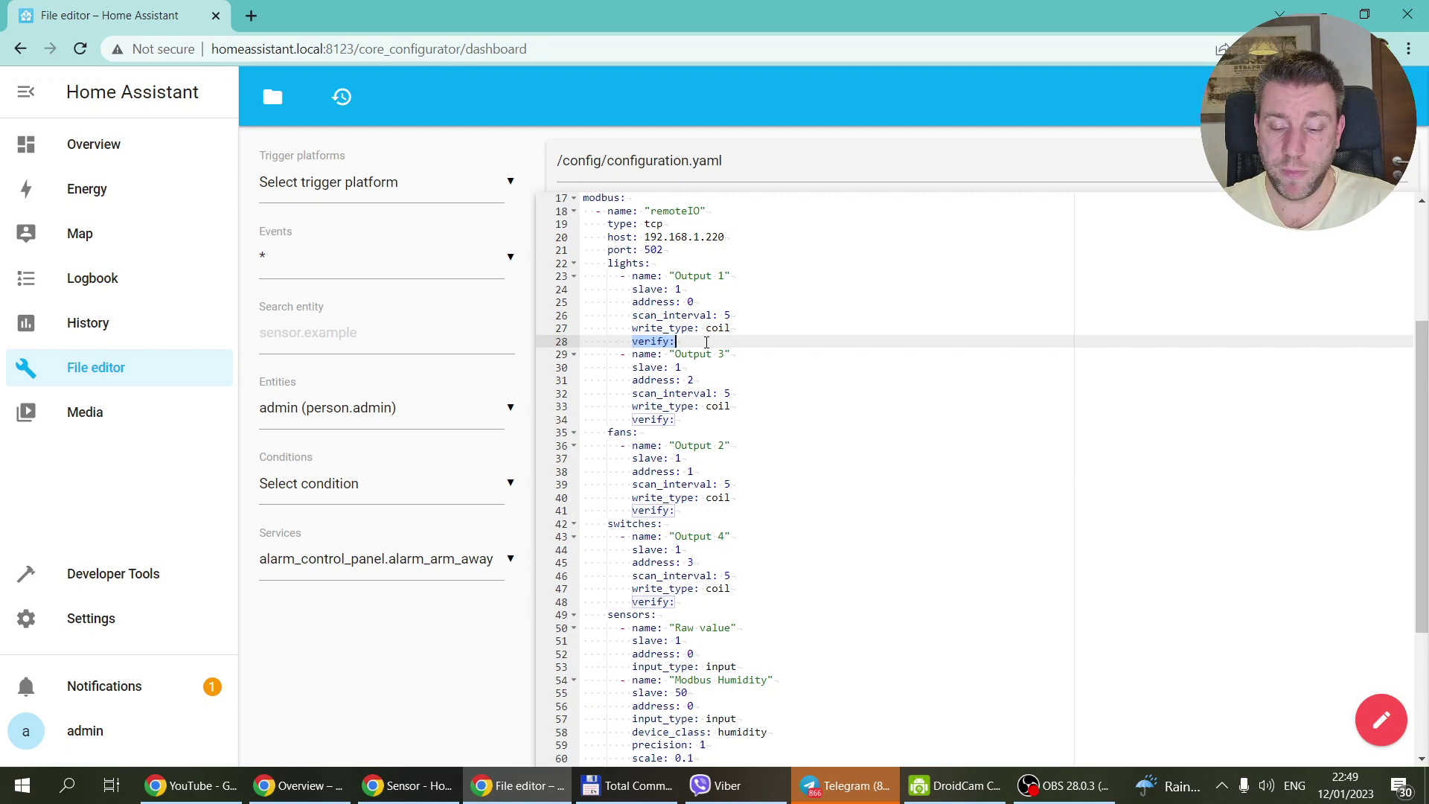
left_click(707, 342)
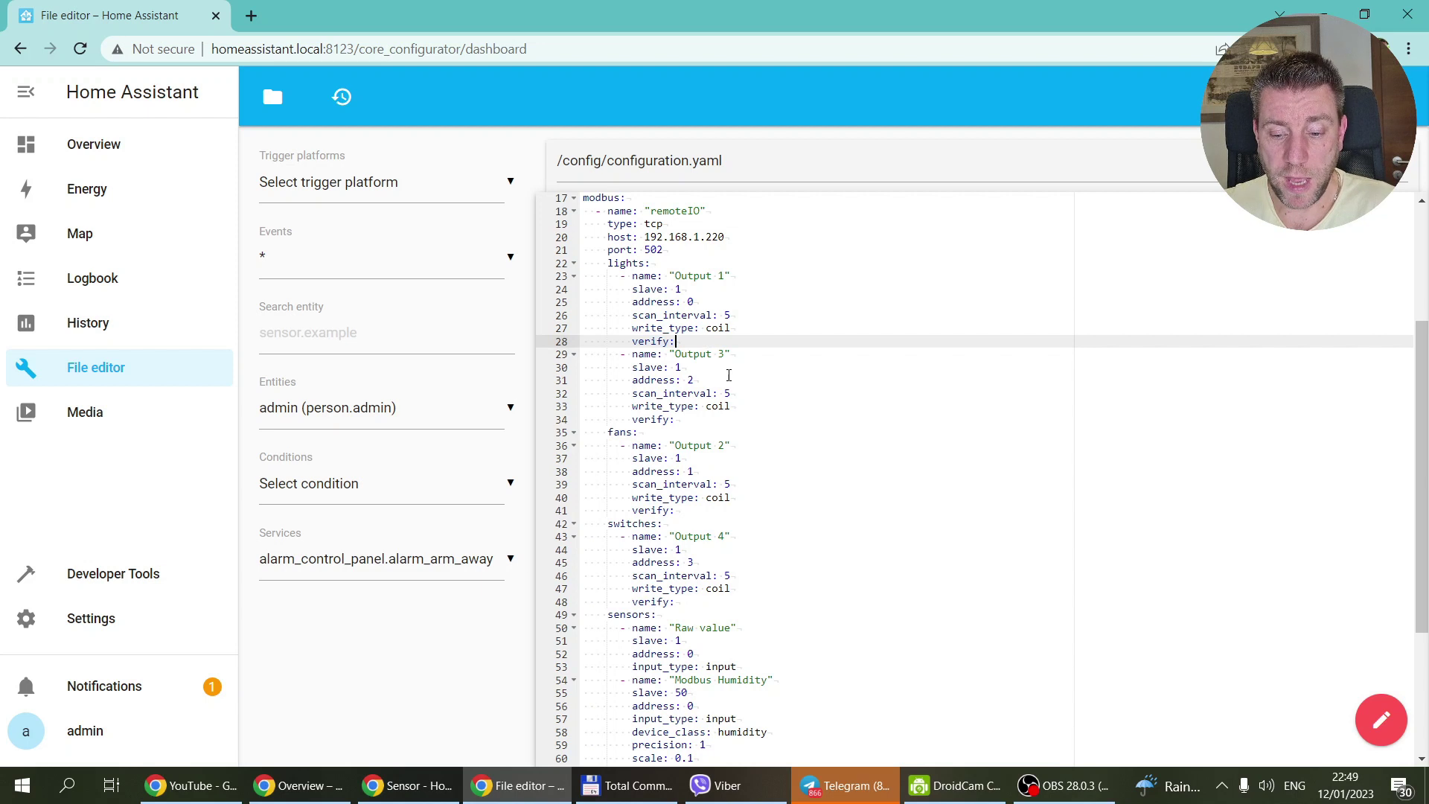
left_click(687, 357)
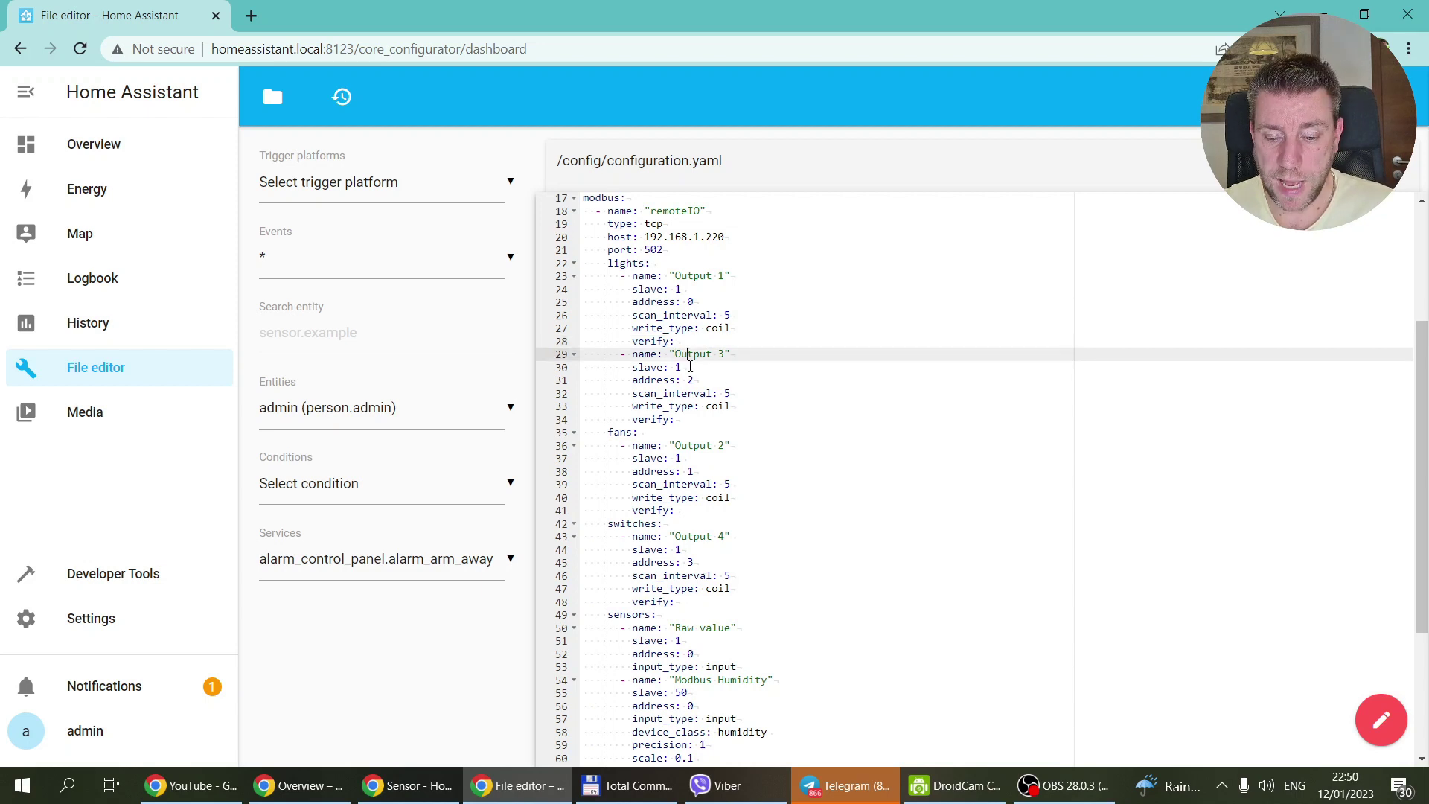
left_click(702, 301)
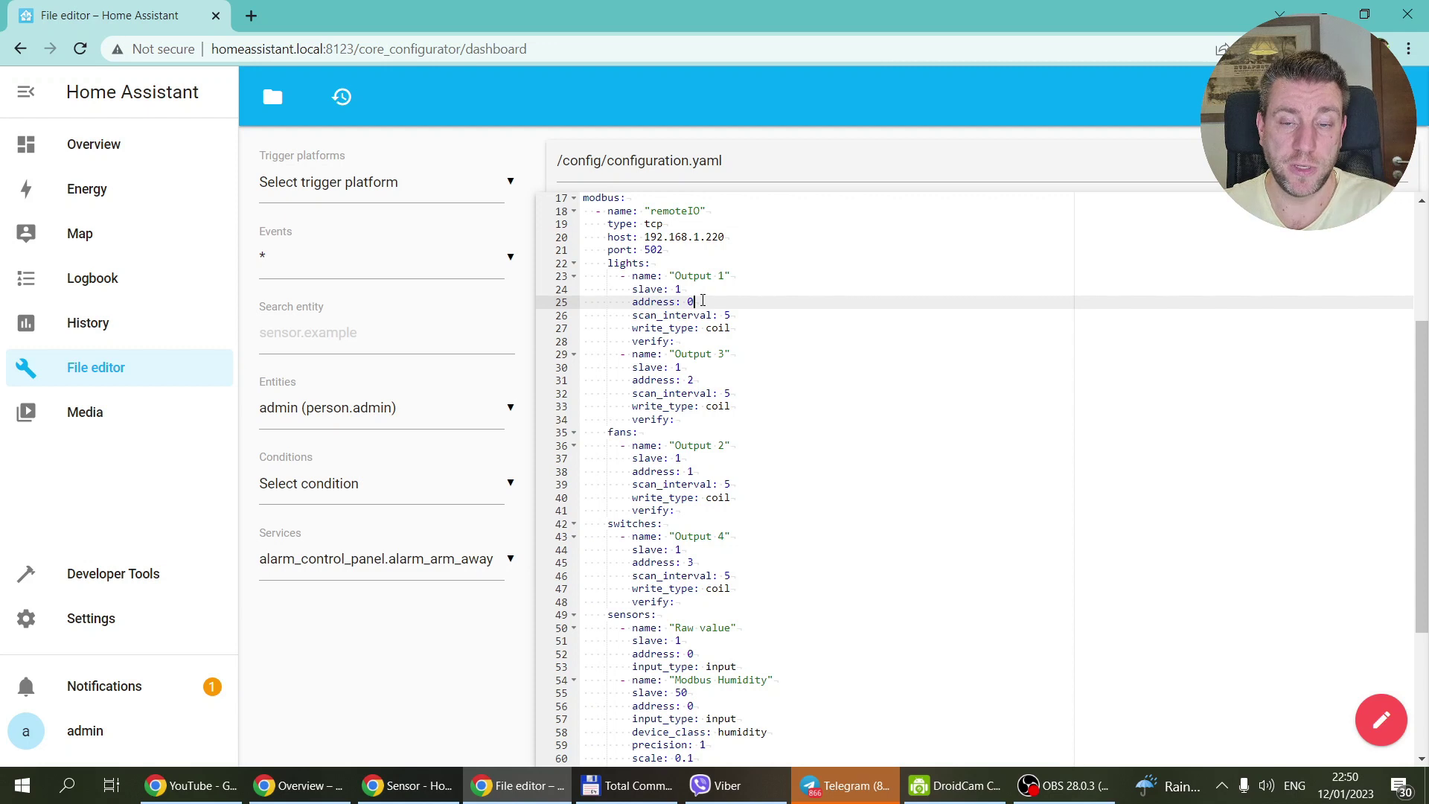
left_click(688, 367)
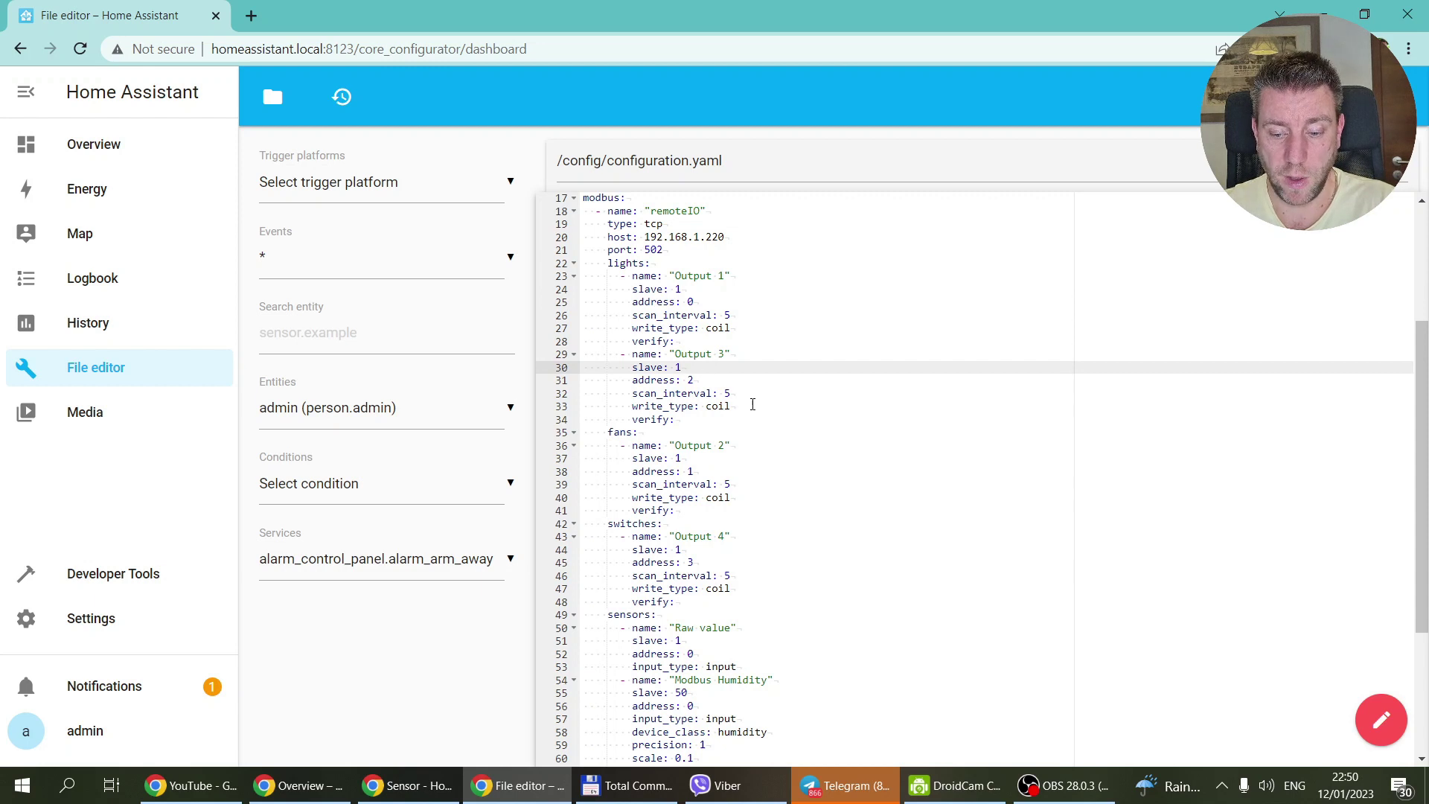
left_click_drag(632, 380, 718, 384)
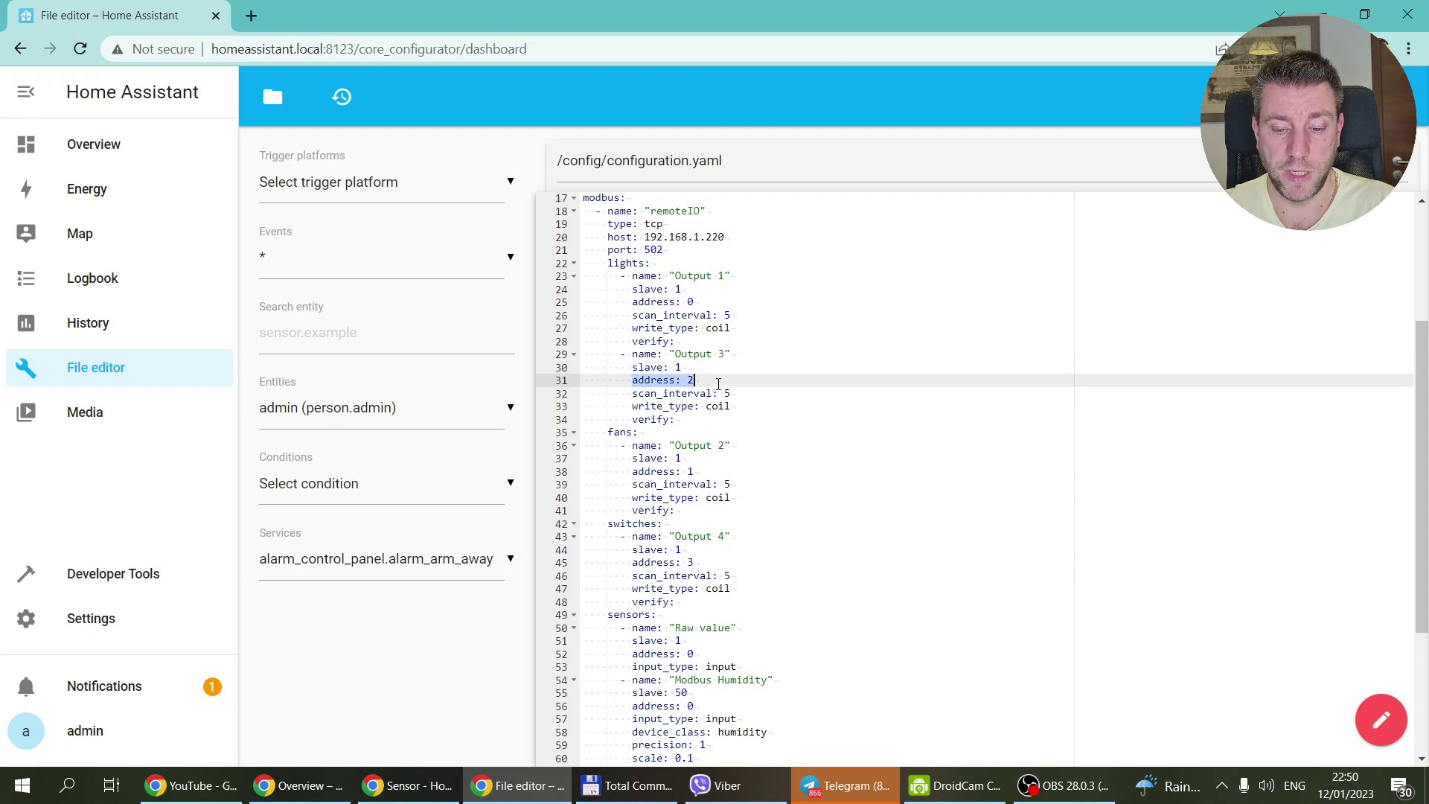
scroll(718, 384, "down", 2)
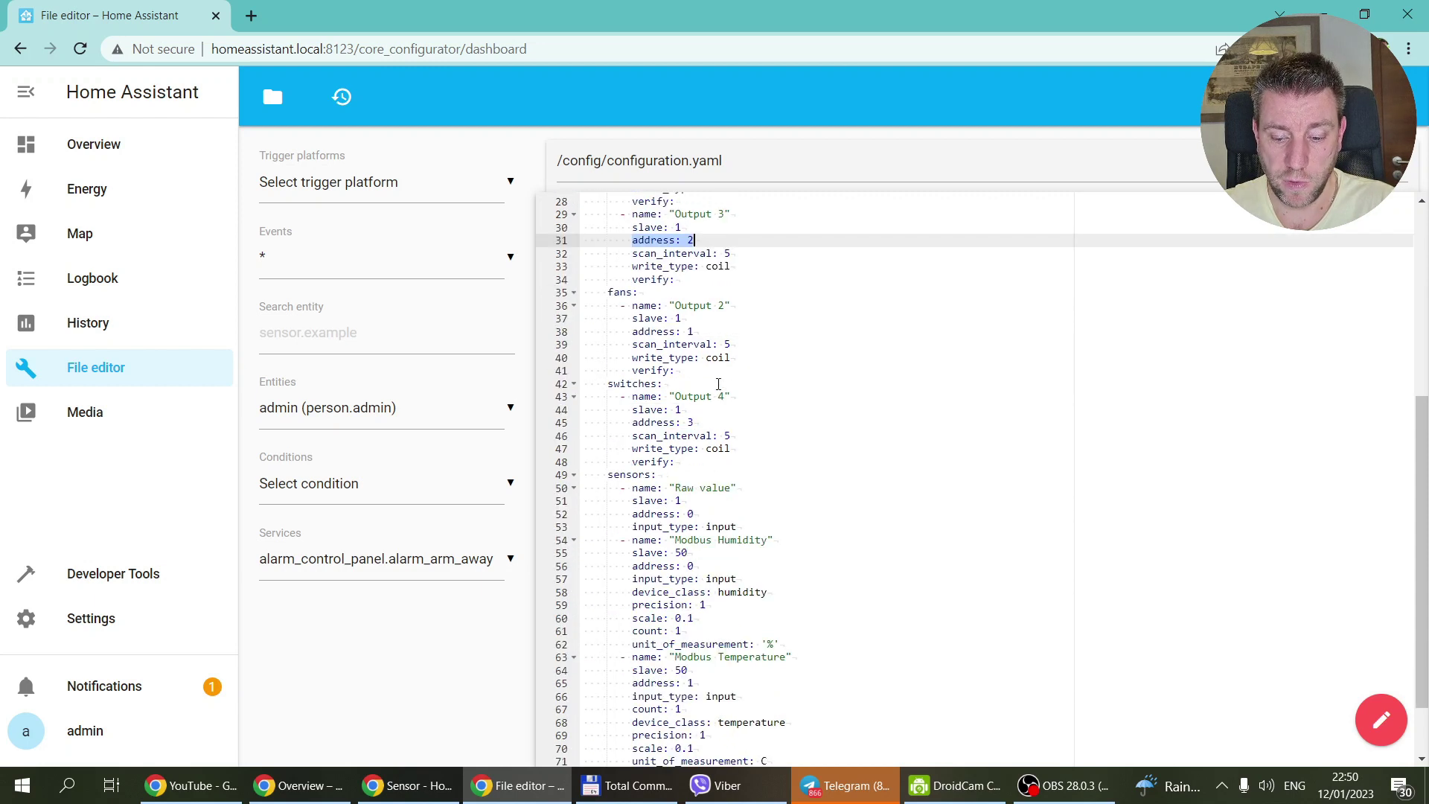
left_click(641, 318)
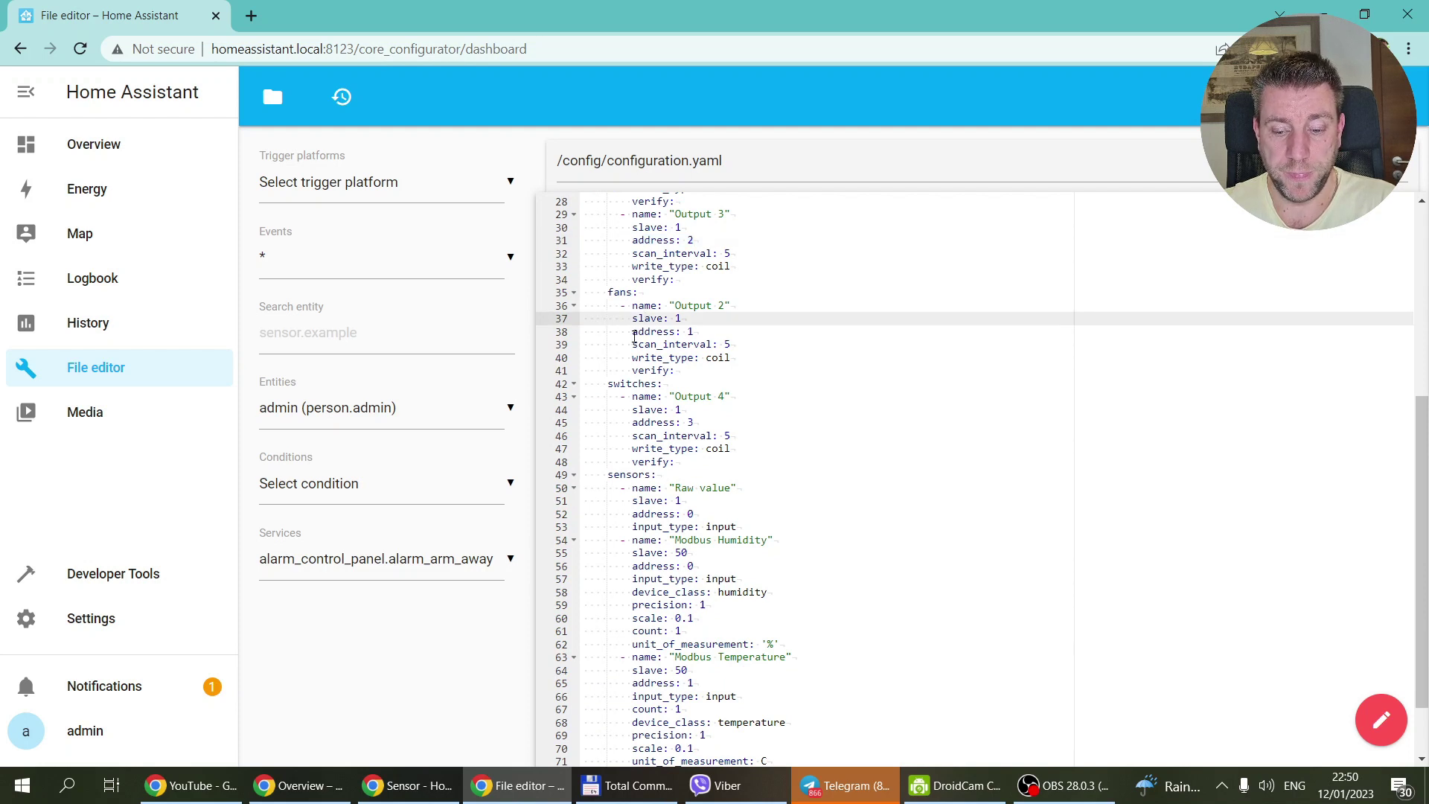
left_click(633, 332)
left_click_drag(669, 333, 696, 332)
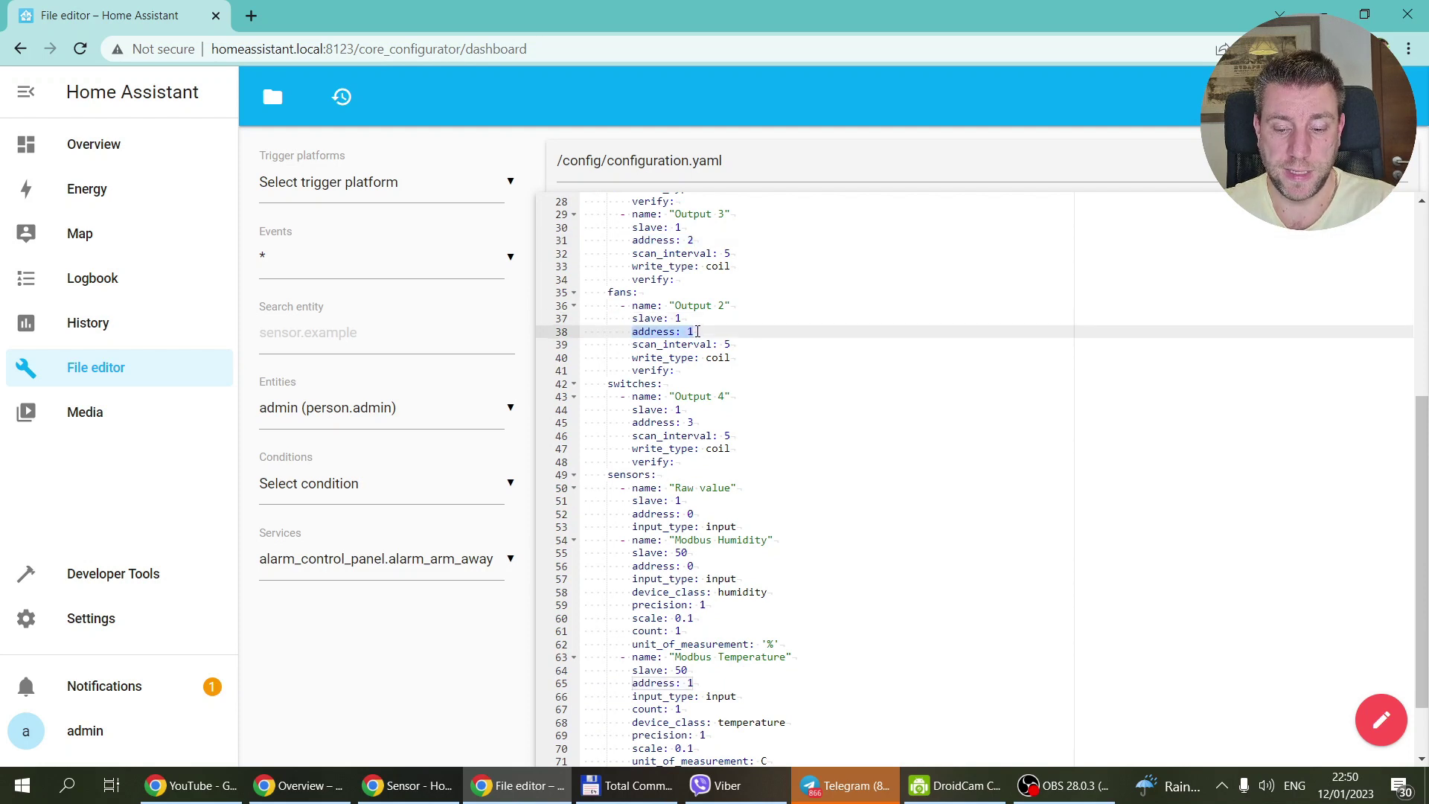
left_click(633, 422)
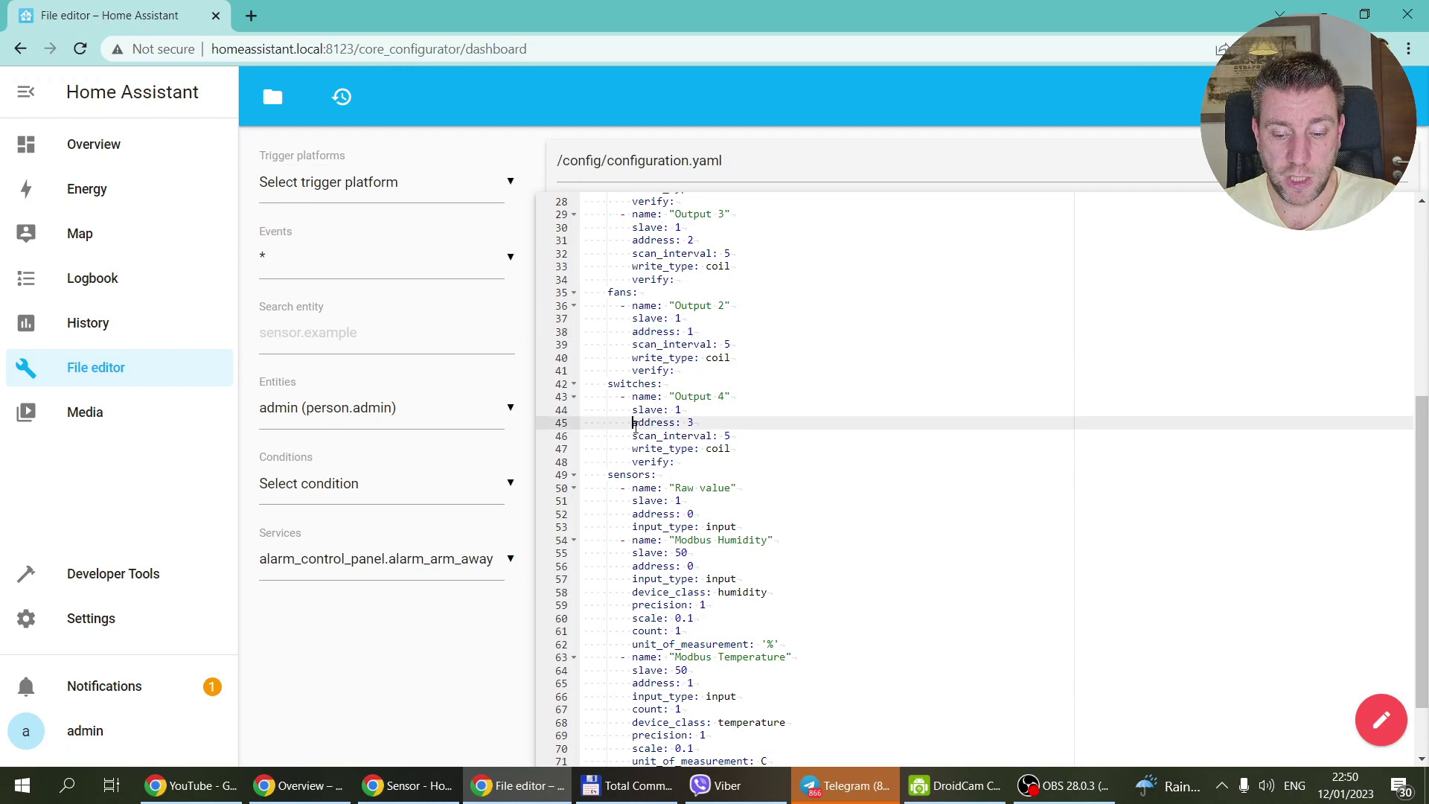
left_click_drag(634, 422, 701, 420)
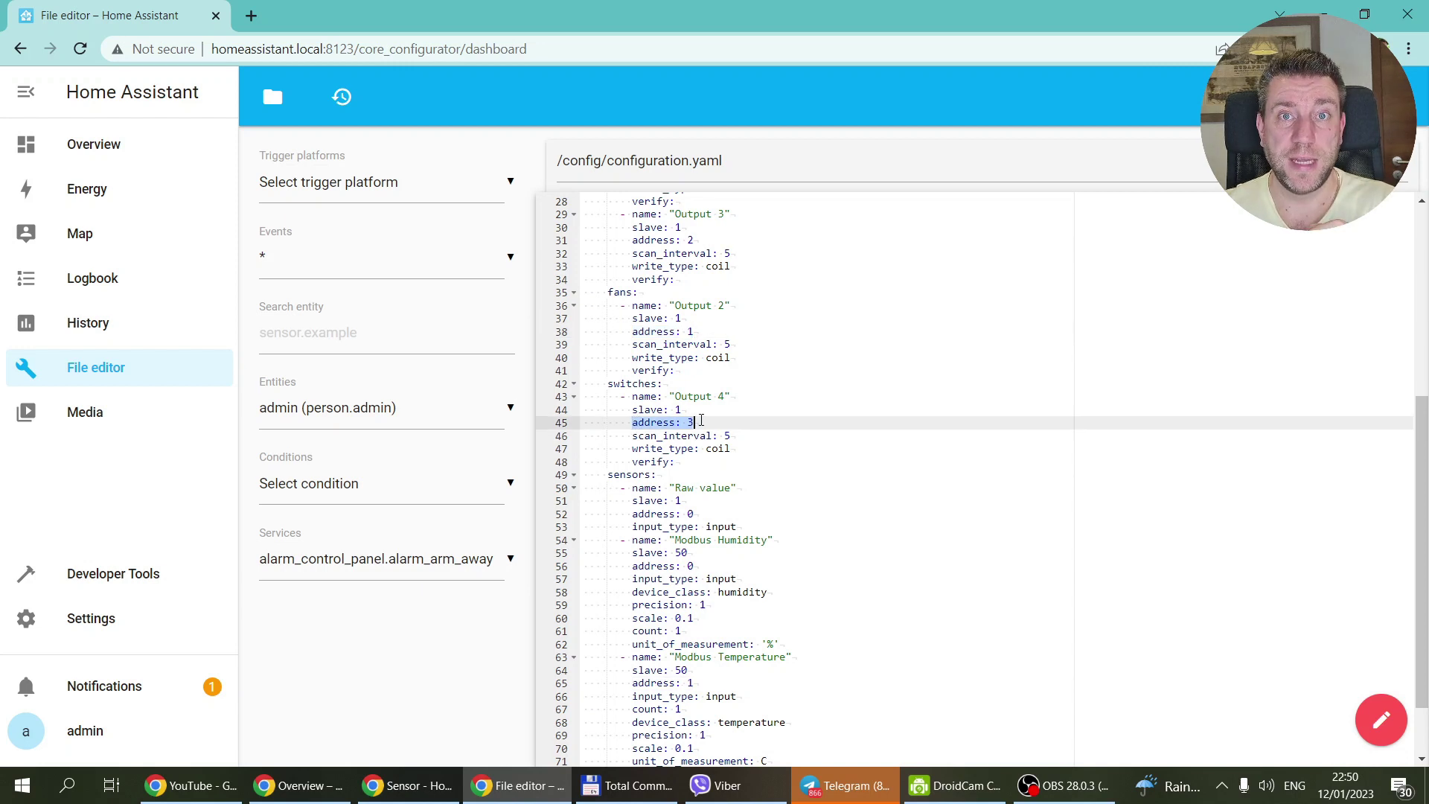
scroll(702, 332, "up", 2)
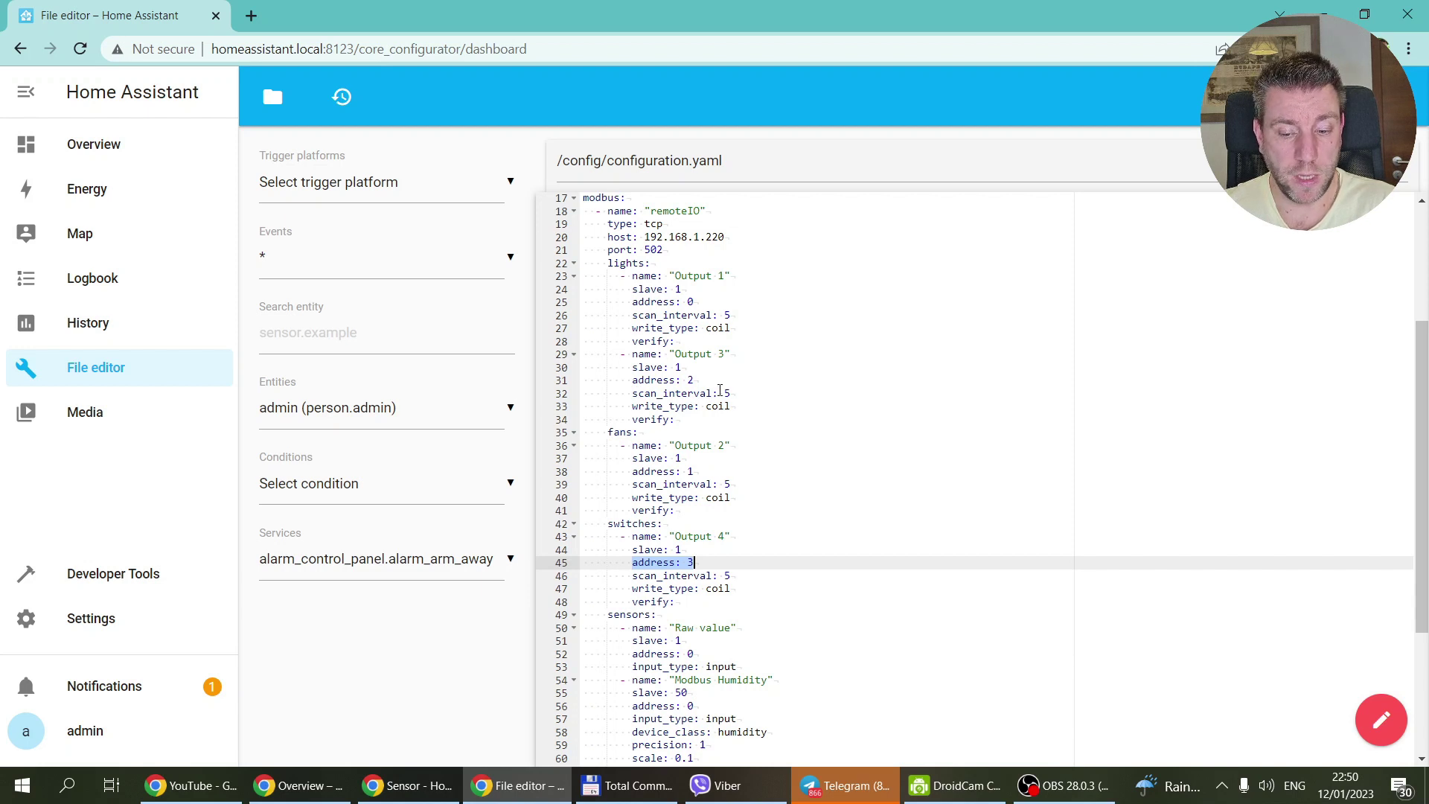
scroll(691, 377, "down", 2)
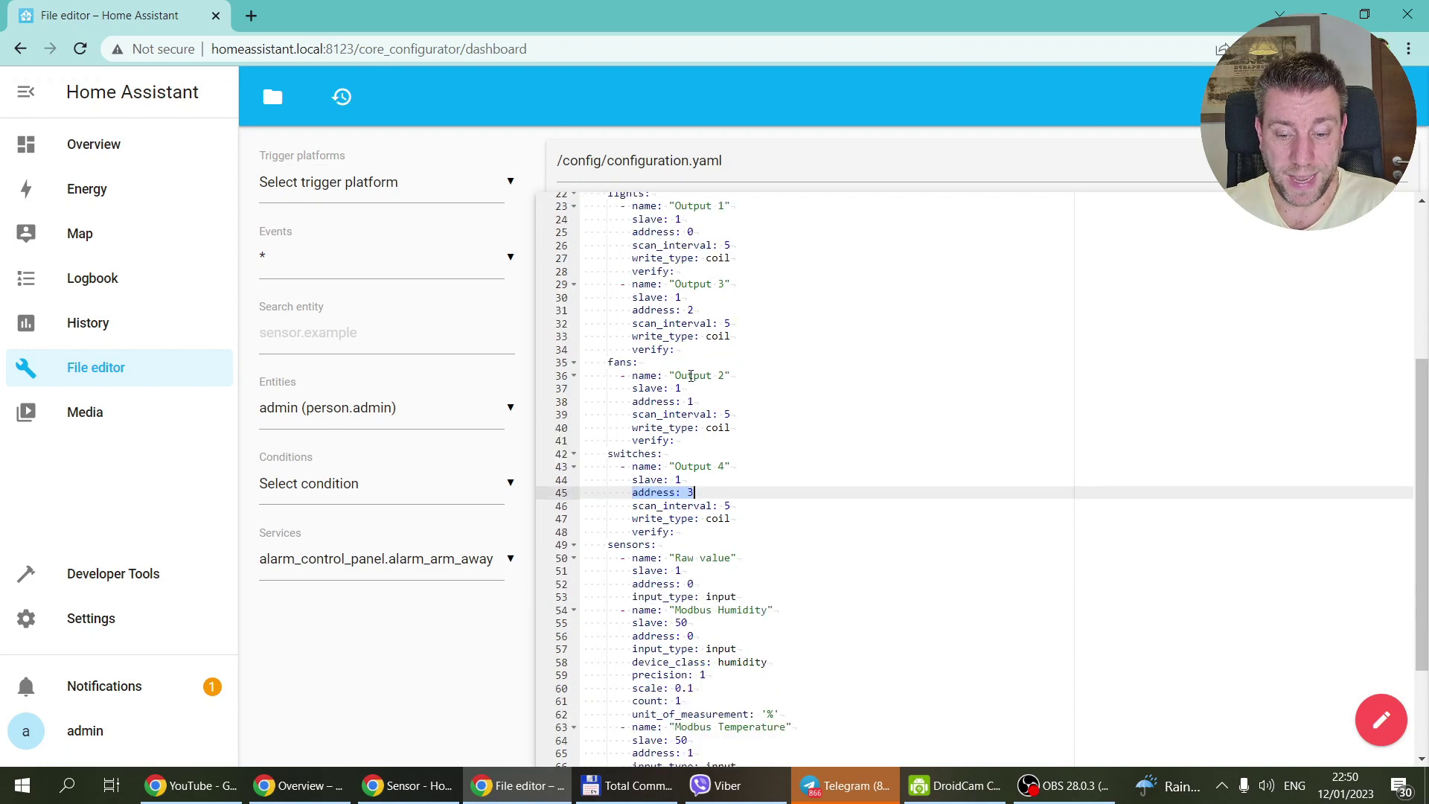
left_click(658, 319)
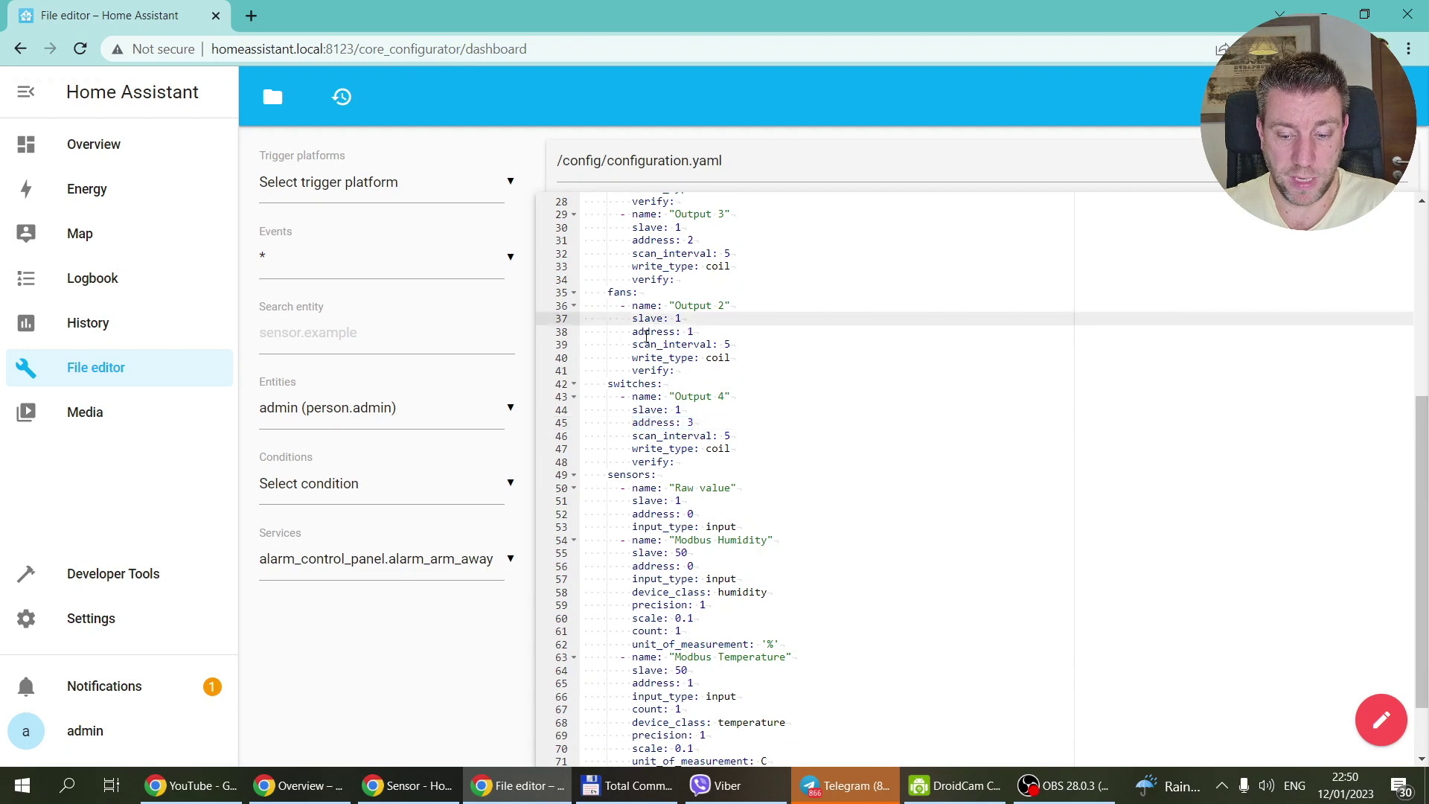
scroll(711, 336, "down", 1)
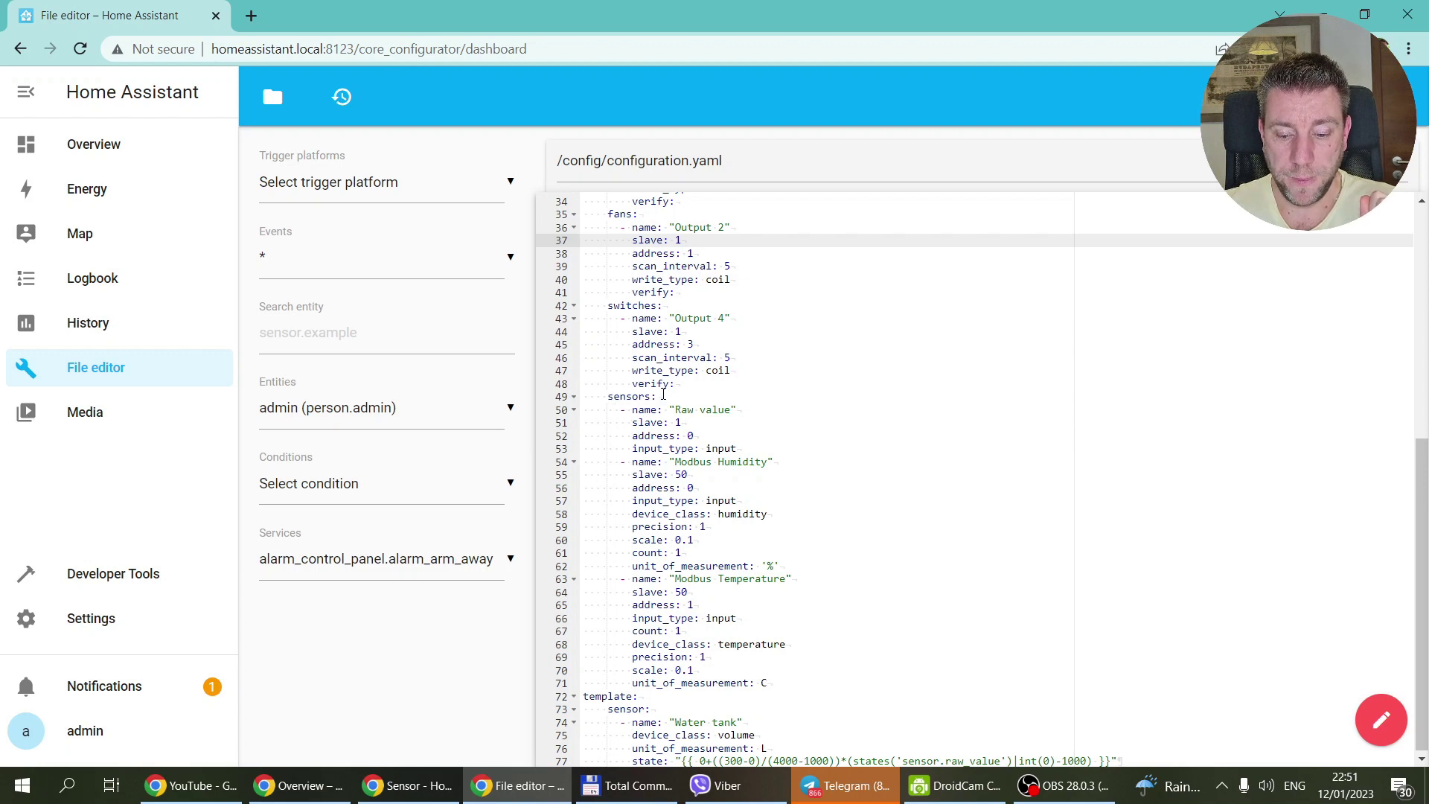
left_click(647, 396)
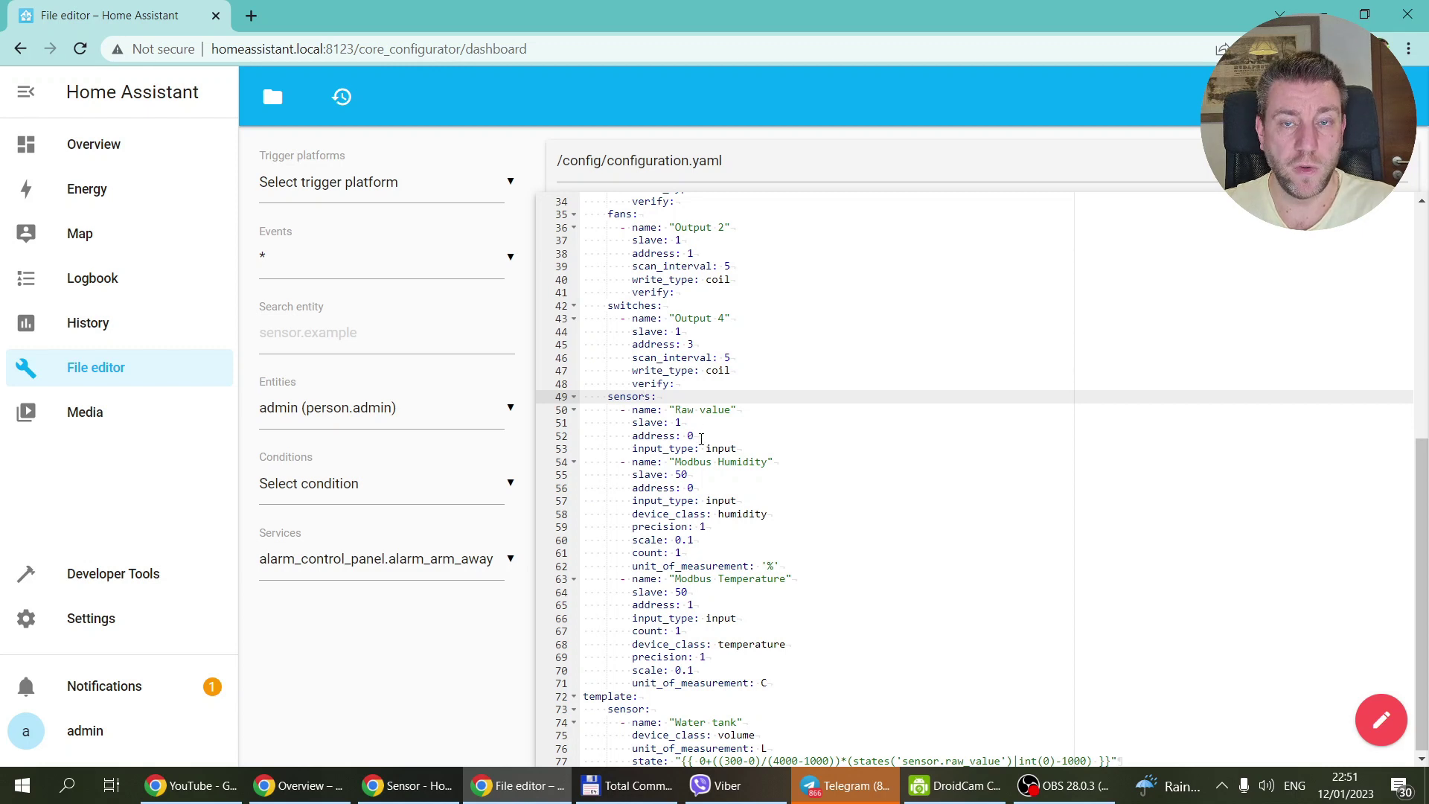
left_click_drag(632, 449, 742, 446)
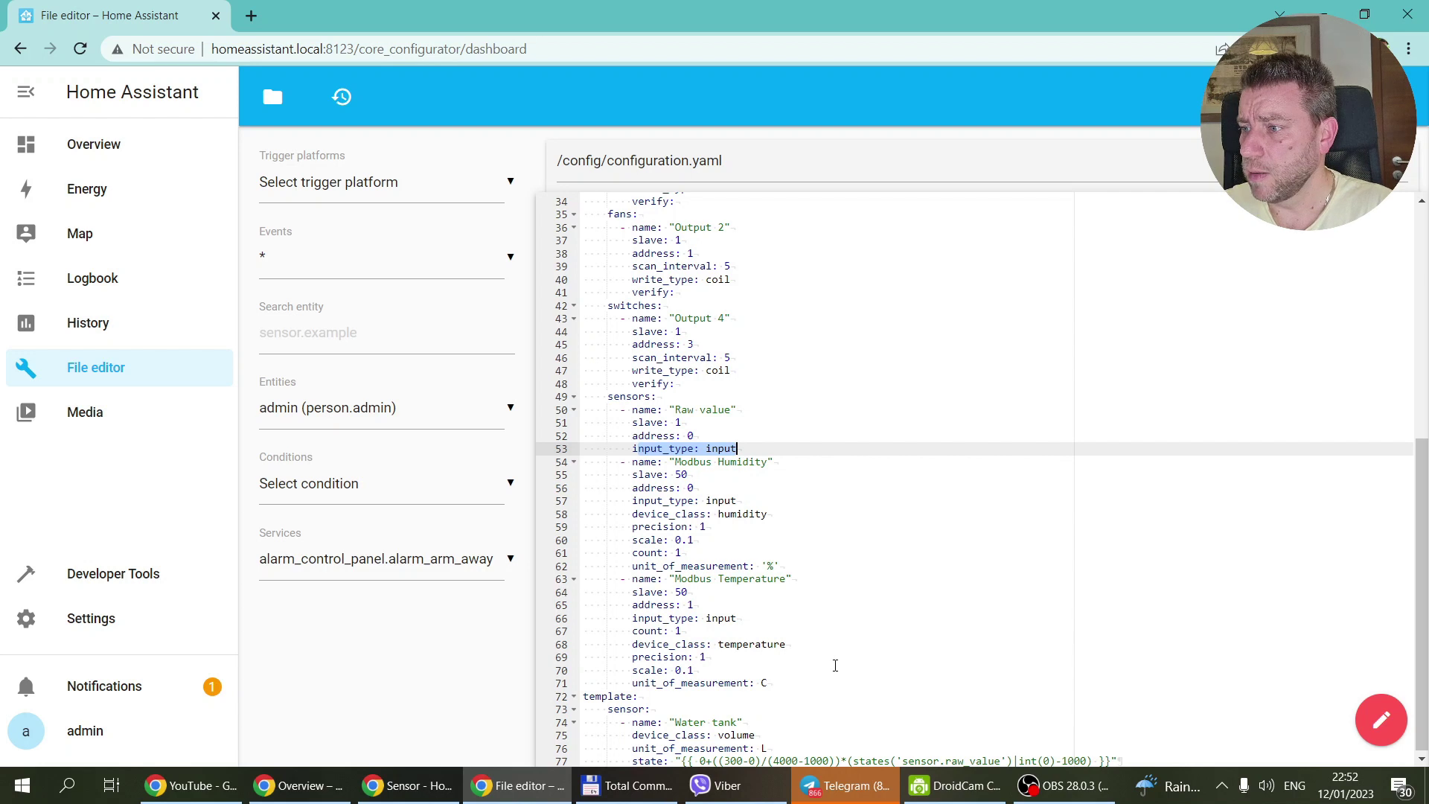
left_click(720, 707)
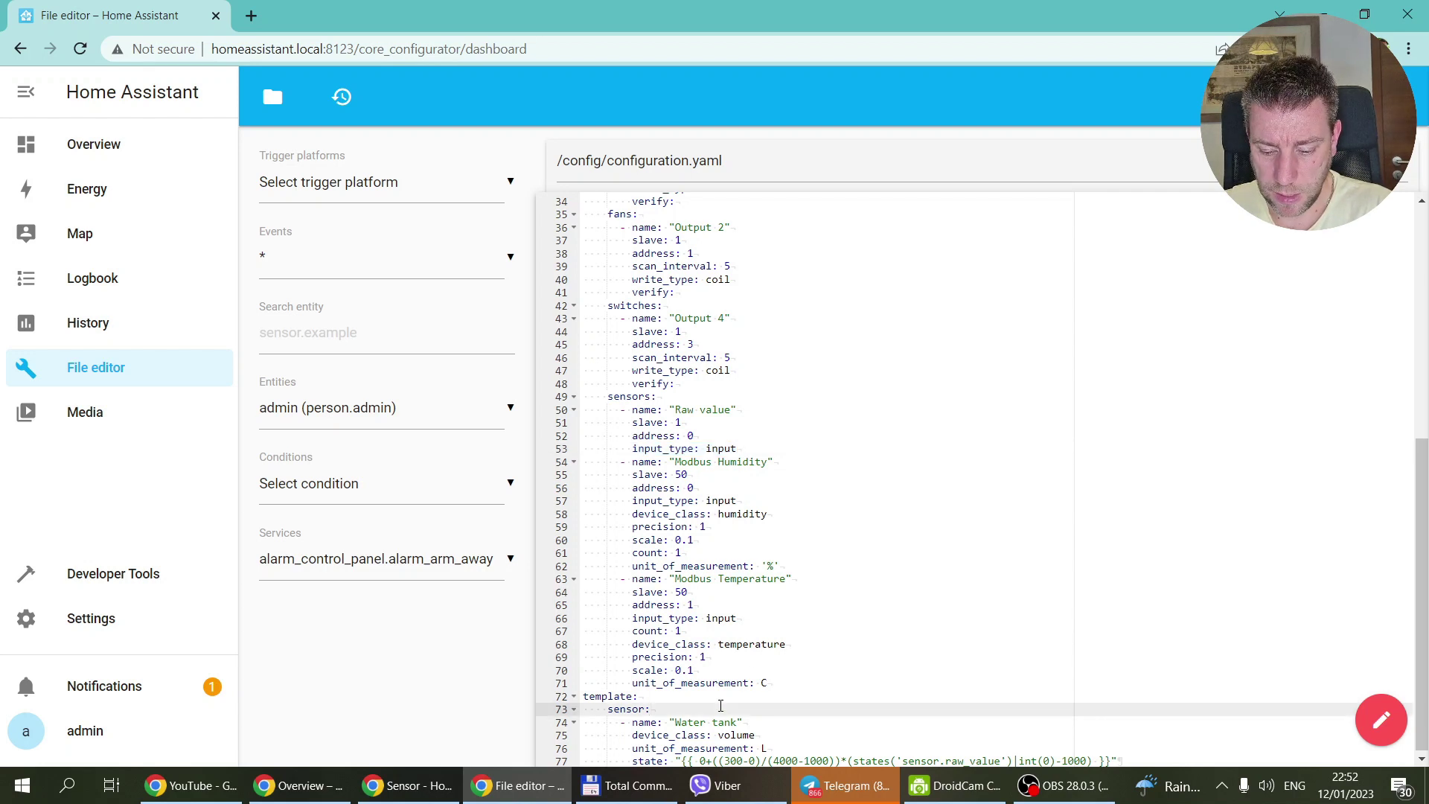
Zoom the browser to 125% and scroll down to the sensors and Water tank template
key("ctrl+plus")
key("ctrl+plus")
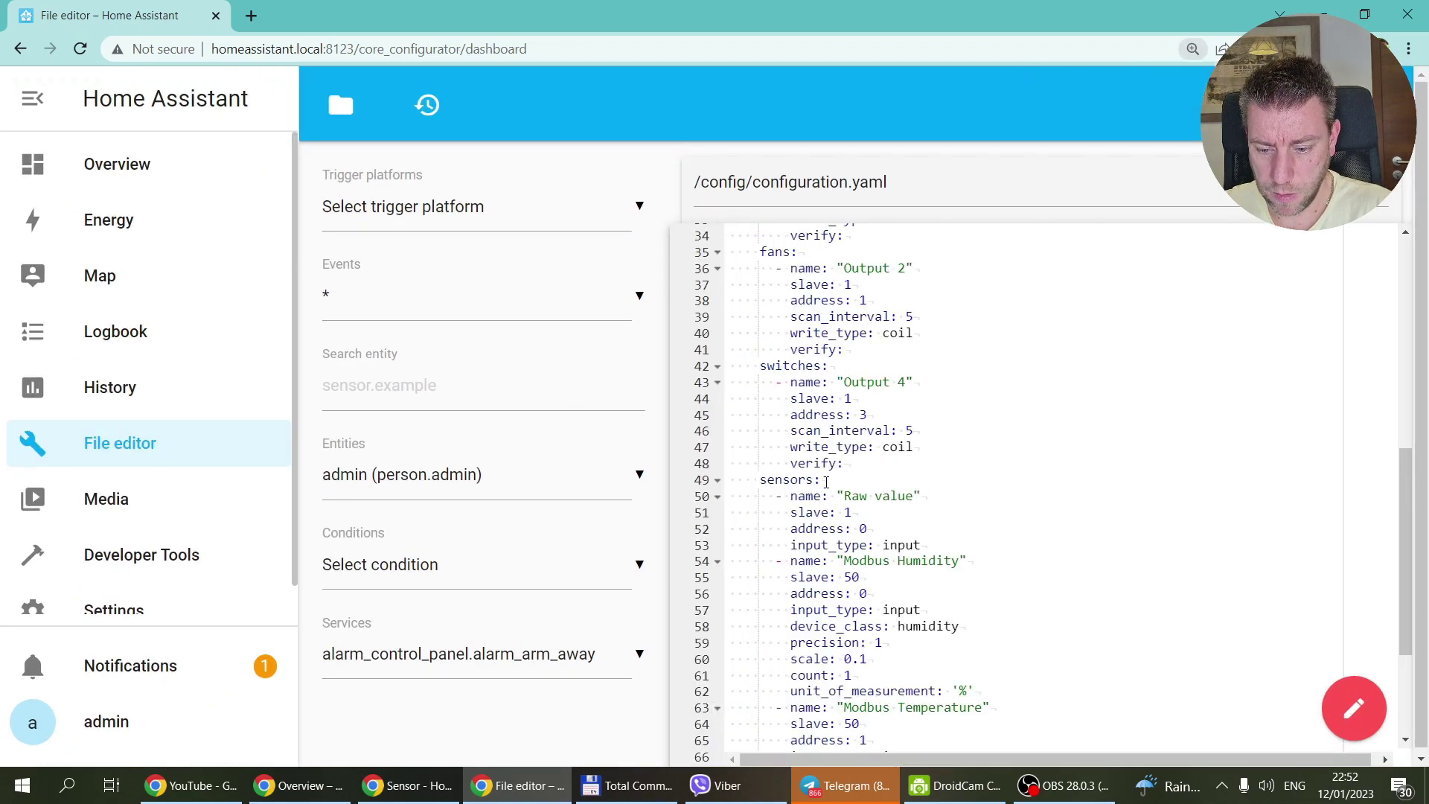
scroll(826, 481, "down", 3)
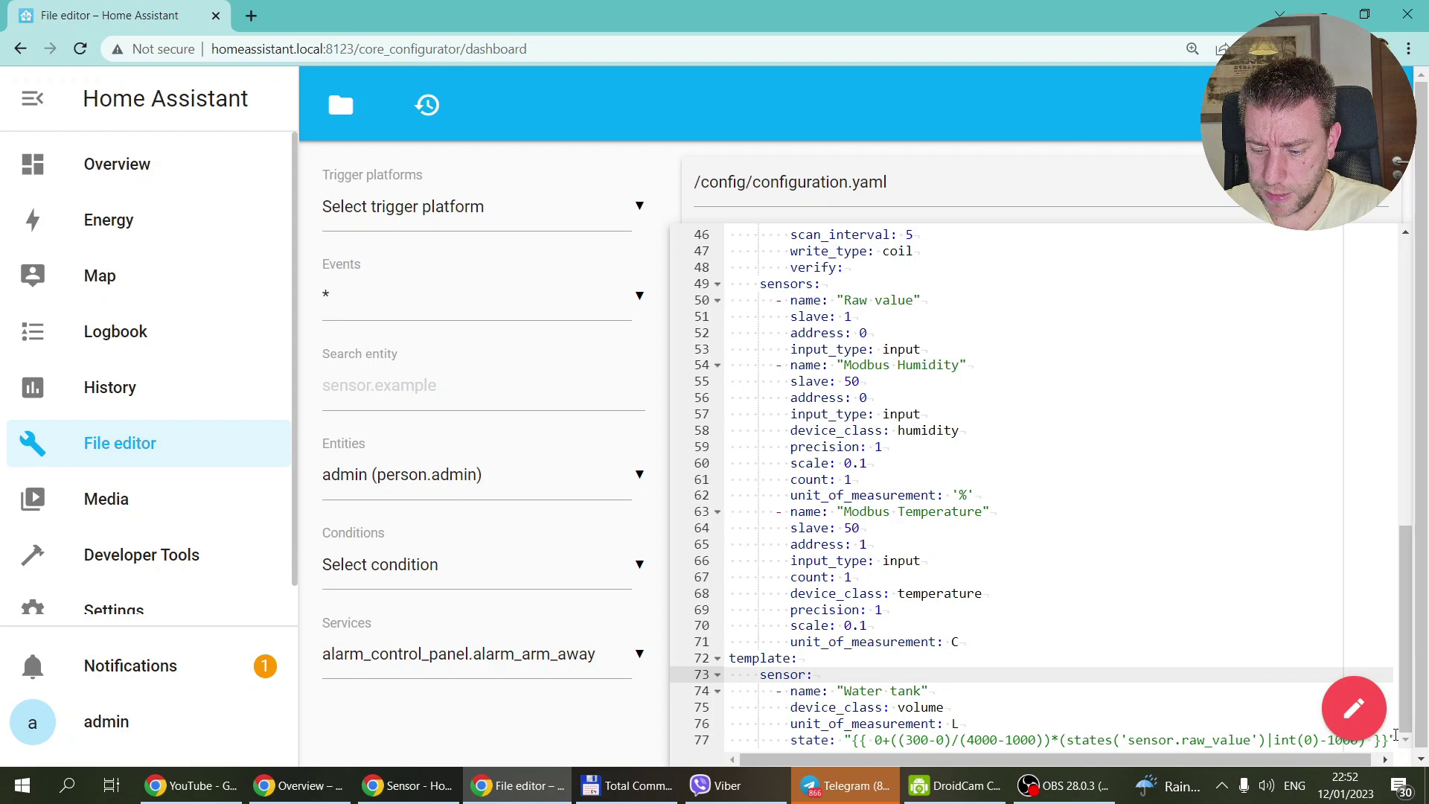
Insert blank lines after the Water tank state template on line 77, then return to its formula
left_click(1392, 735)
key("Return")
key("Return")
key("Return")
key("Return")
key("Return")
key("Return")
key("Return")
key("Return")
key("Return")
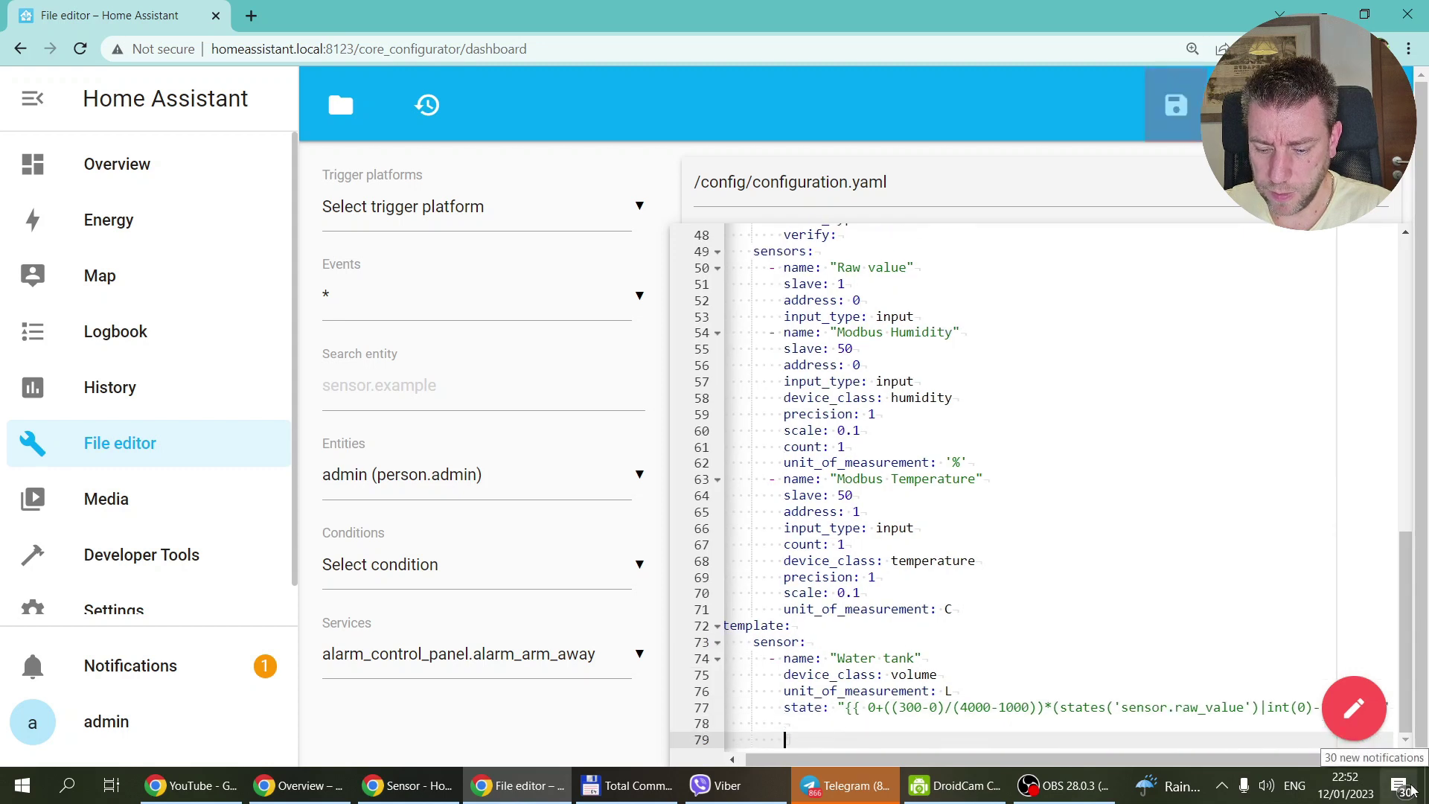
key("Return")
key("Return")
key("Return")
key("Return")
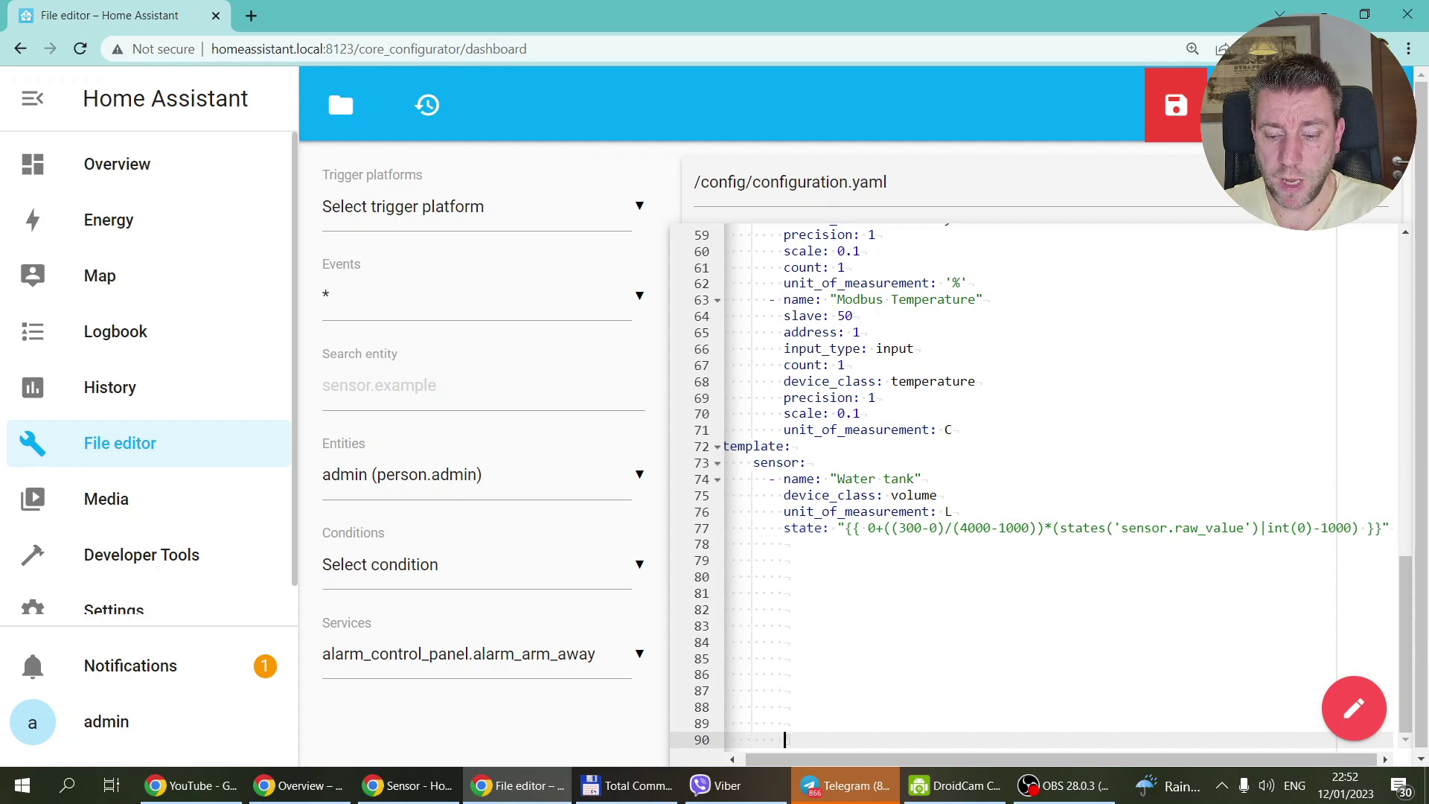
left_click(800, 527)
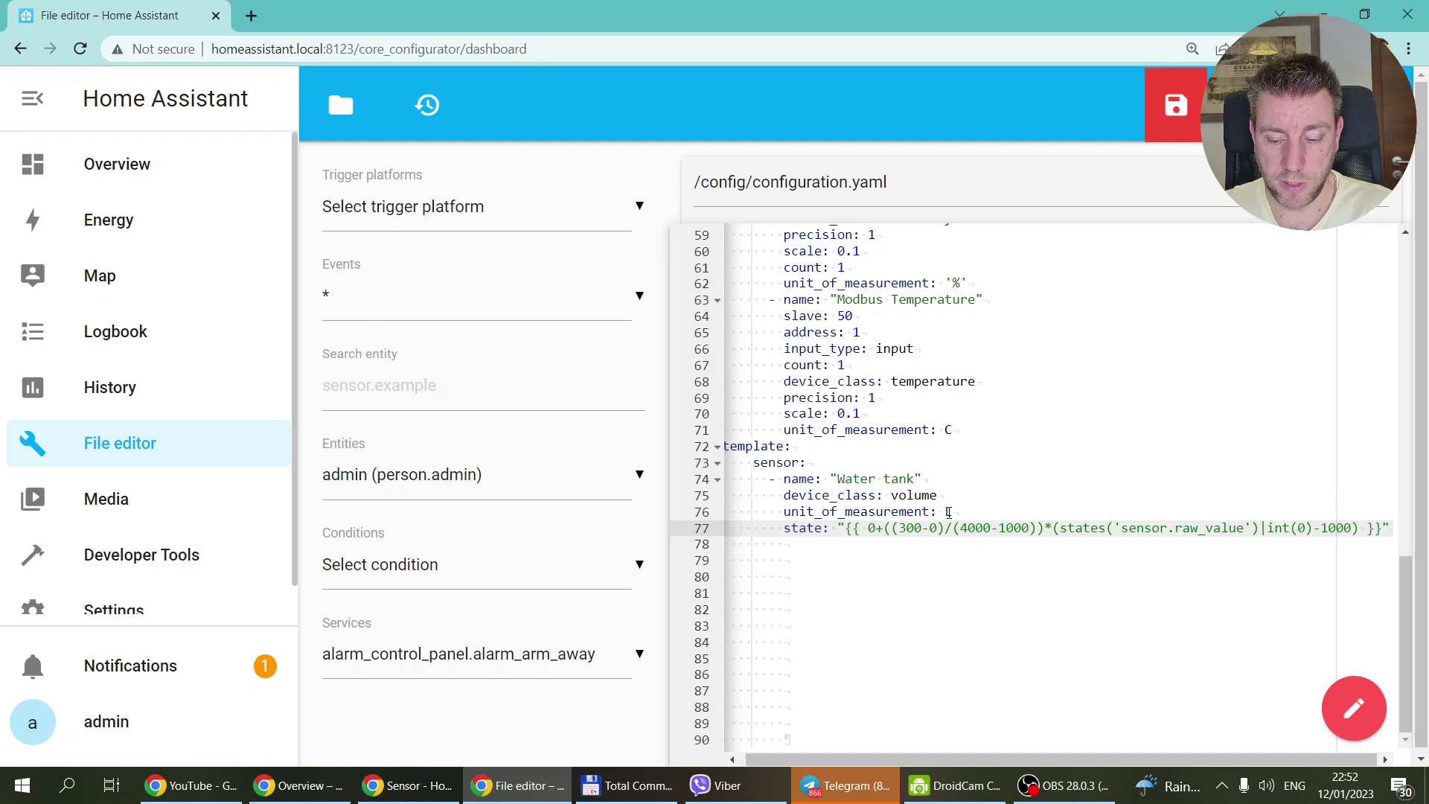
left_click(884, 528)
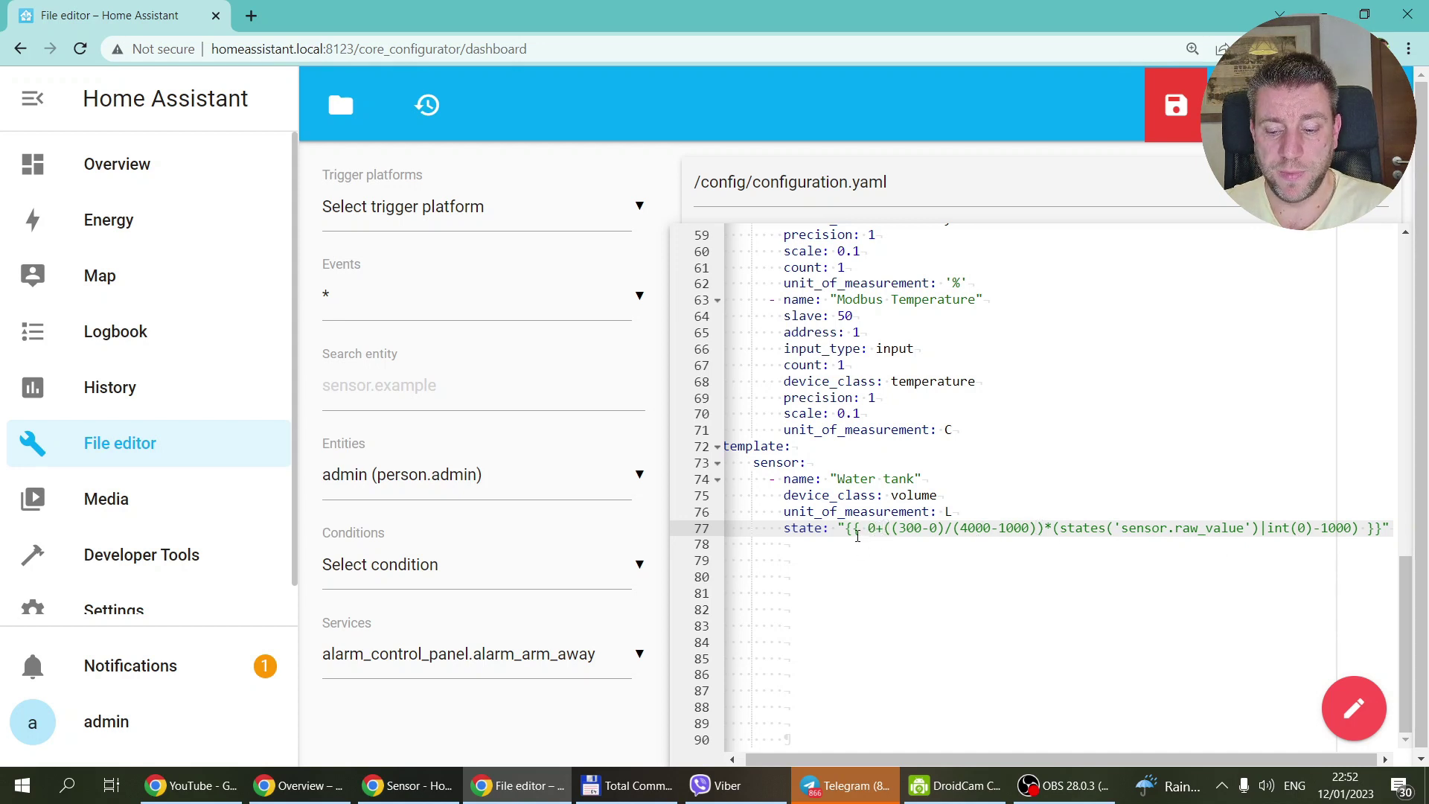
left_click(854, 529)
left_click(997, 530)
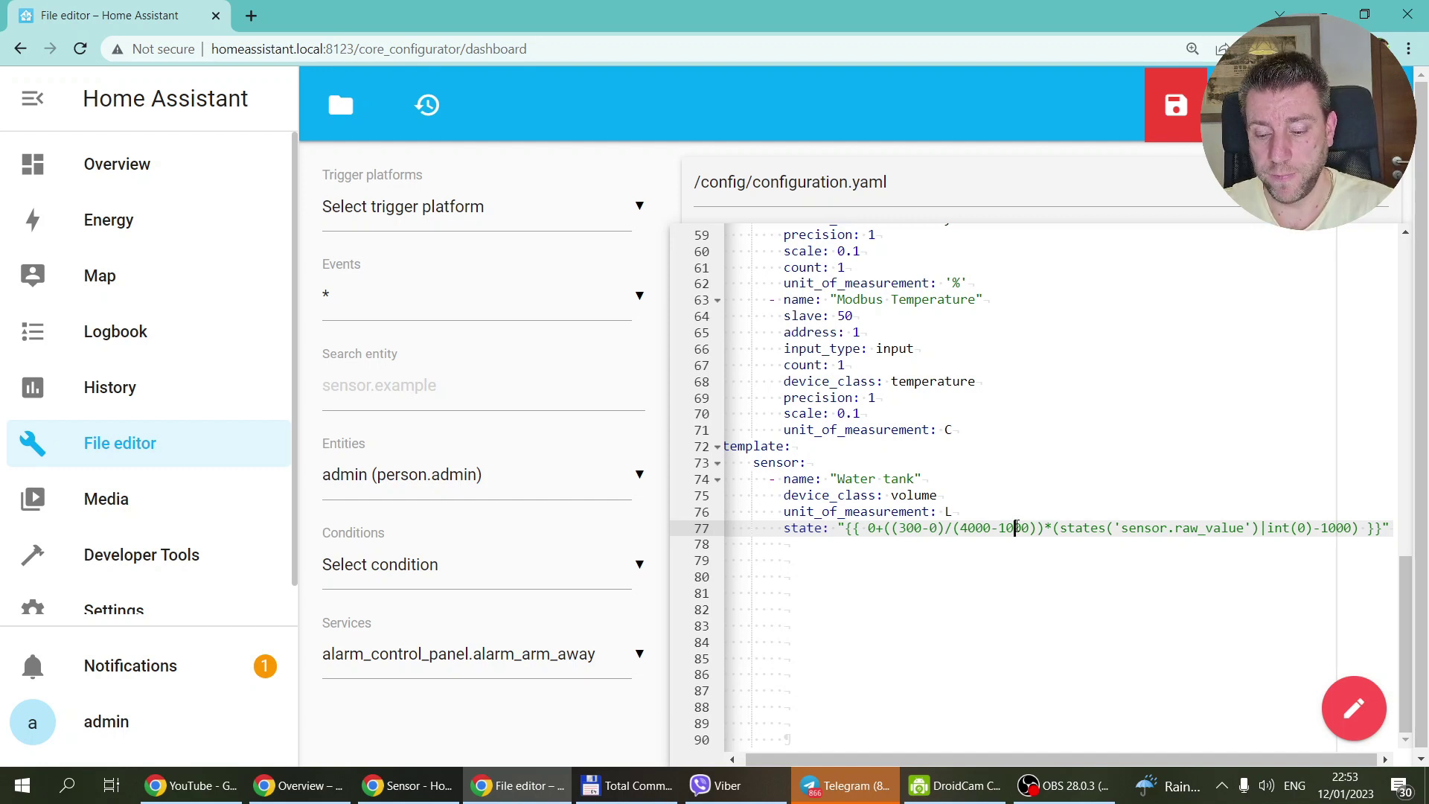
left_click(870, 529)
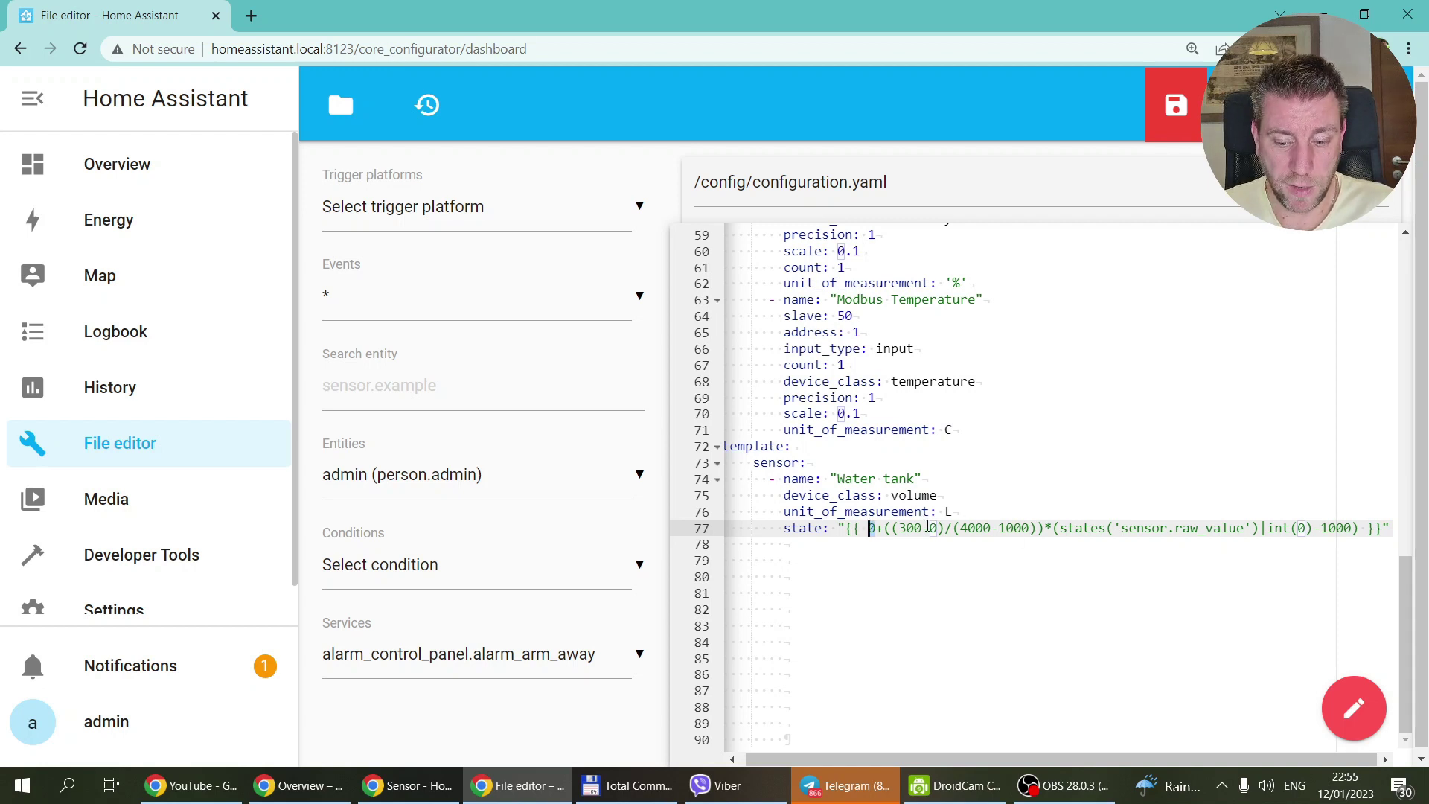
scroll(923, 513, "up", 2)
scroll(928, 525, "up", 1)
scroll(928, 526, "down", 2)
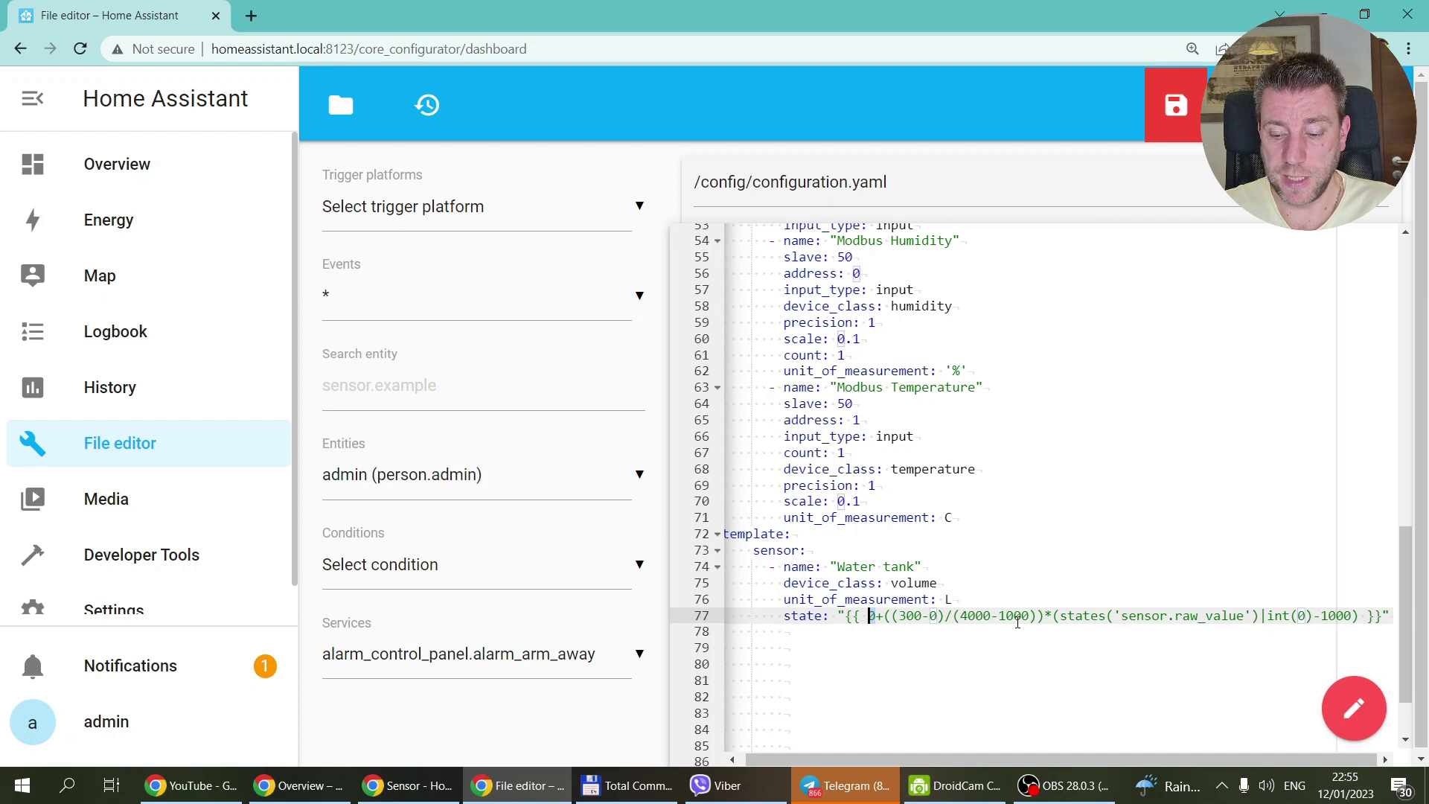
scroll(1018, 622, "up", 2)
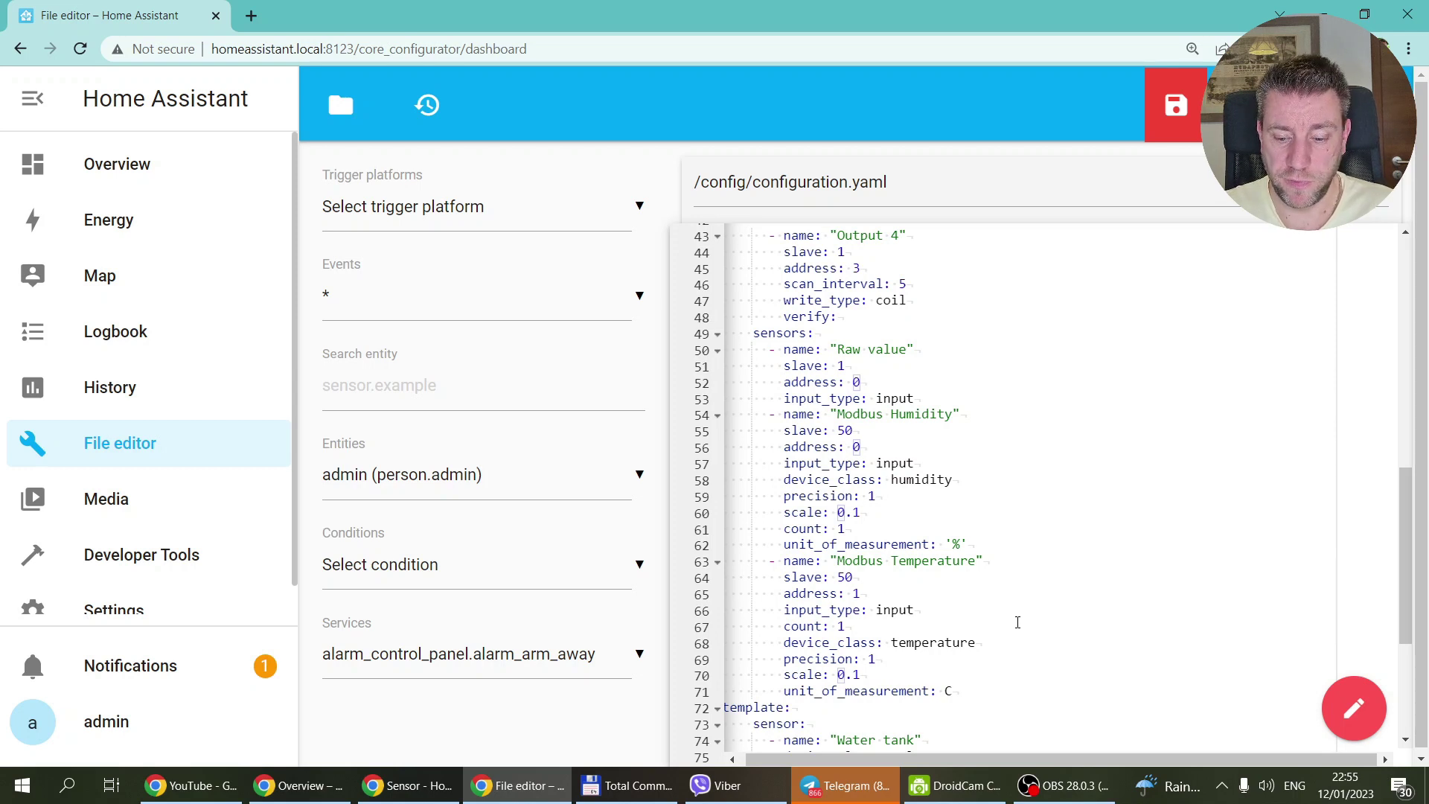
scroll(1017, 621, "down", 1)
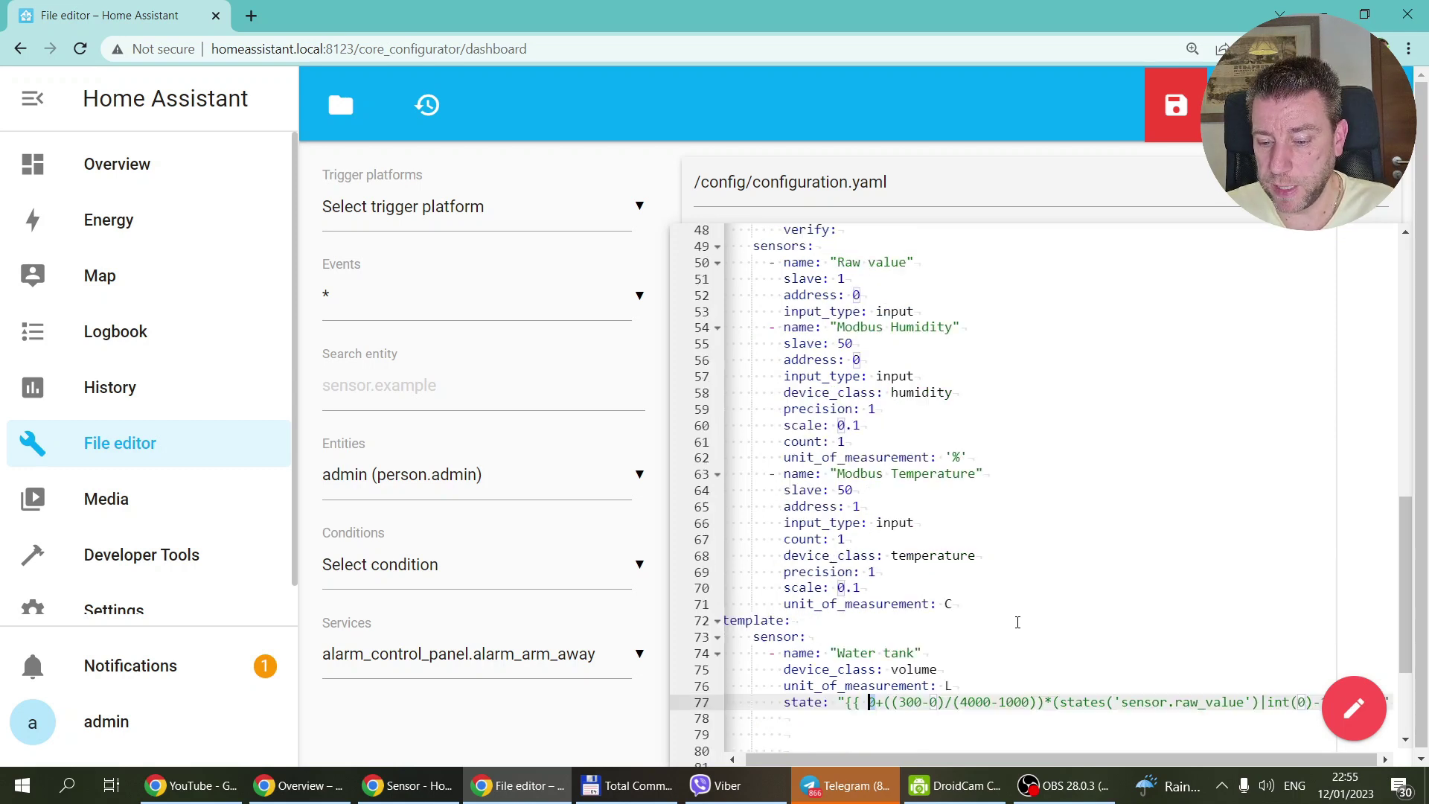
left_click(863, 296)
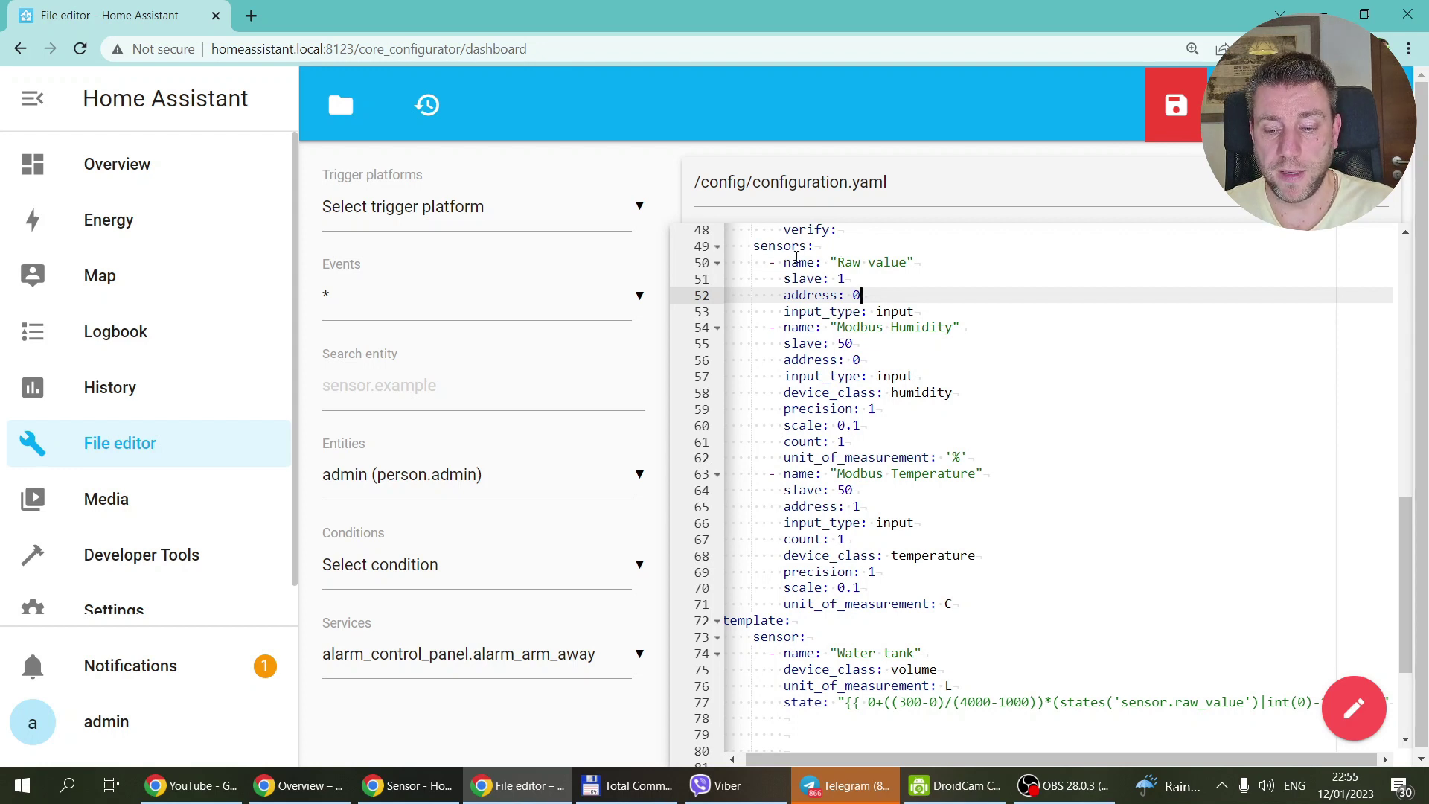
left_click_drag(955, 309, 730, 262)
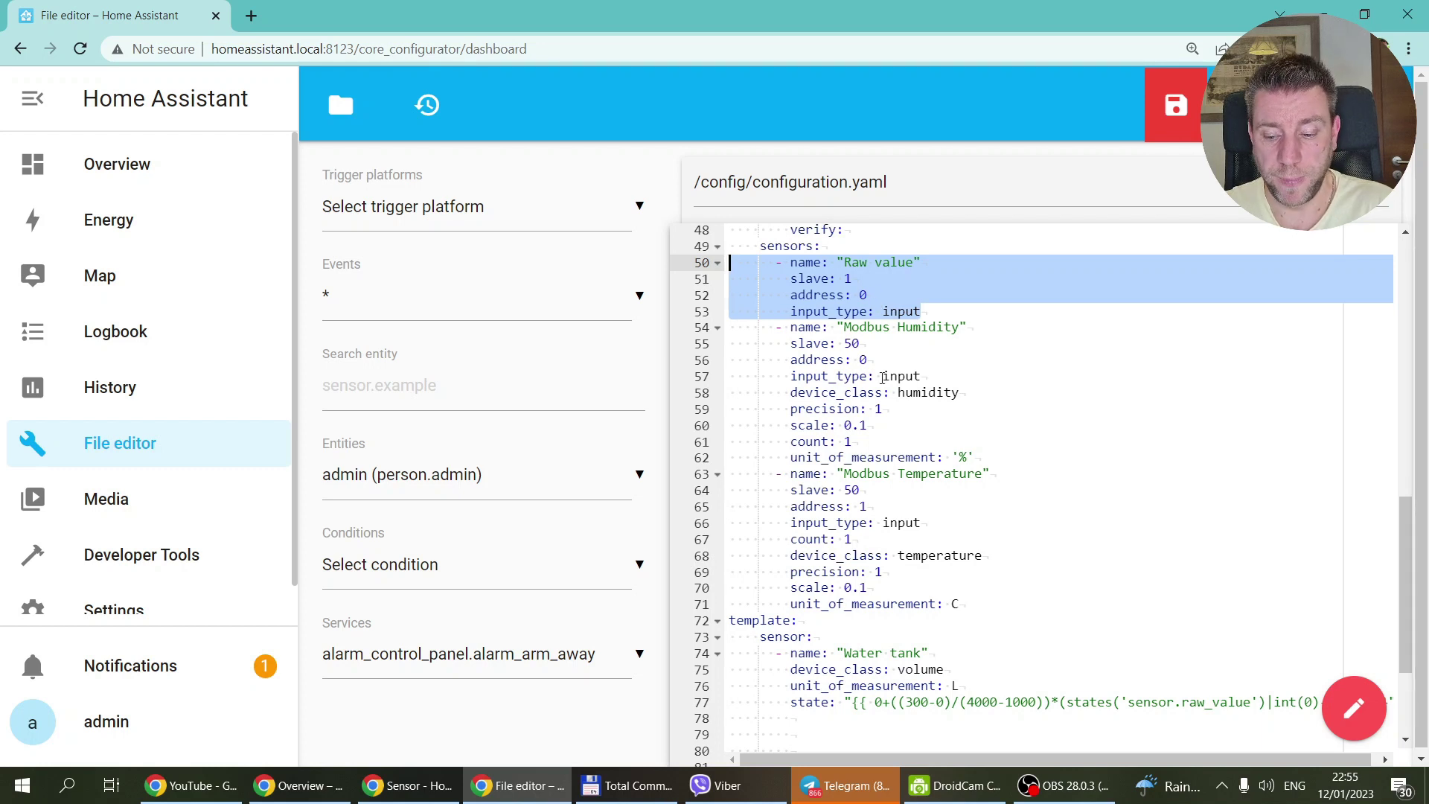
scroll(831, 641, "down", 3)
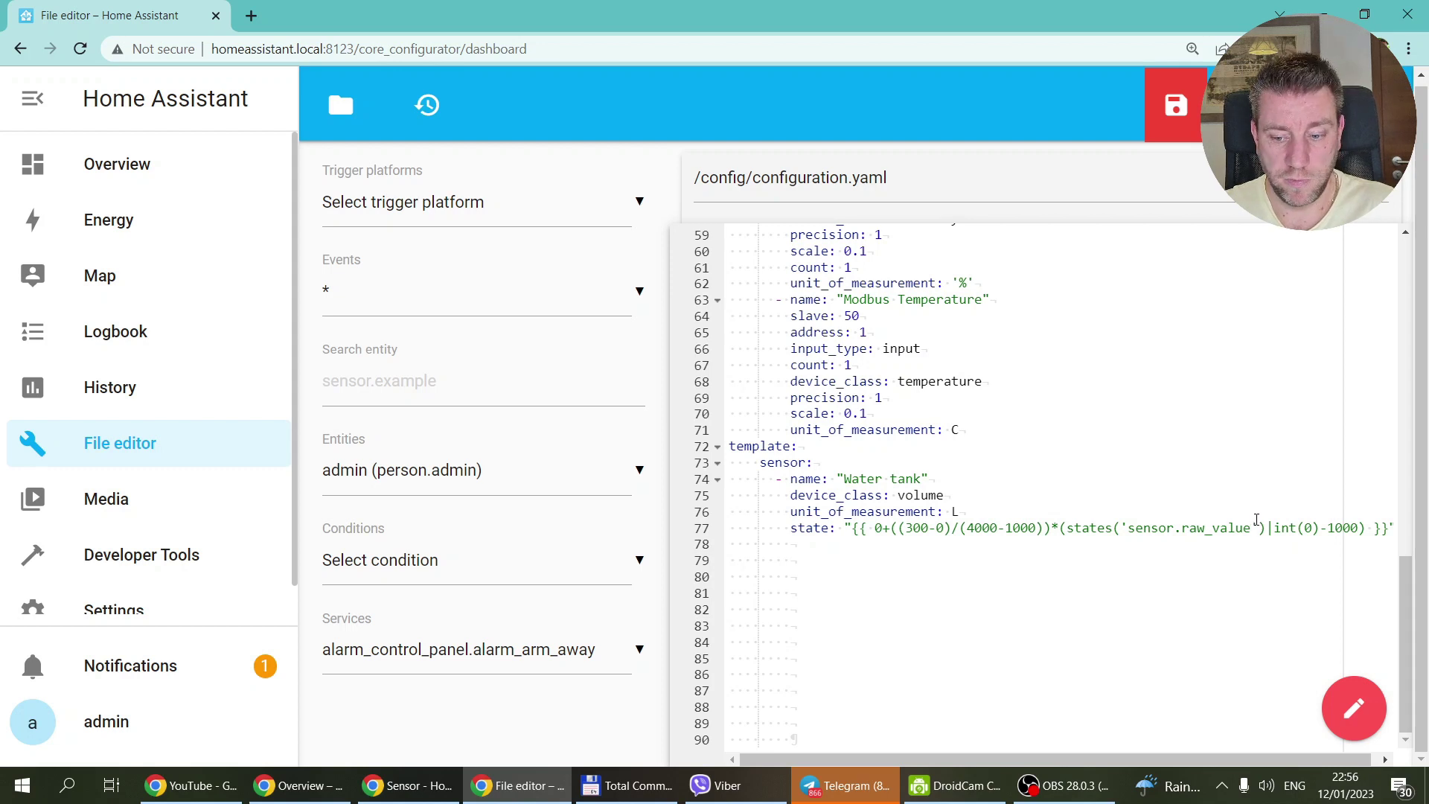
scroll(1014, 463, "up", 7)
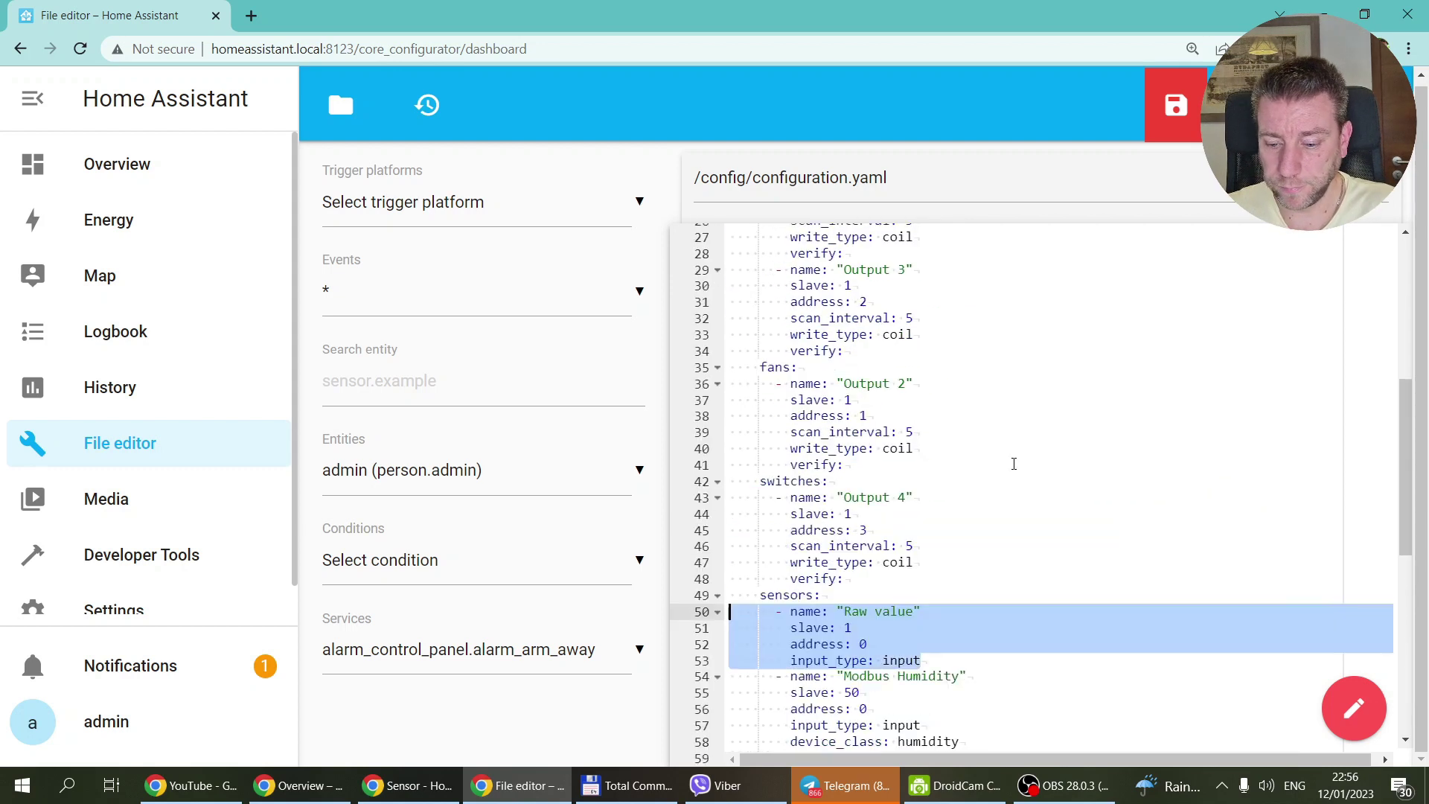
scroll(1014, 464, "down", 5)
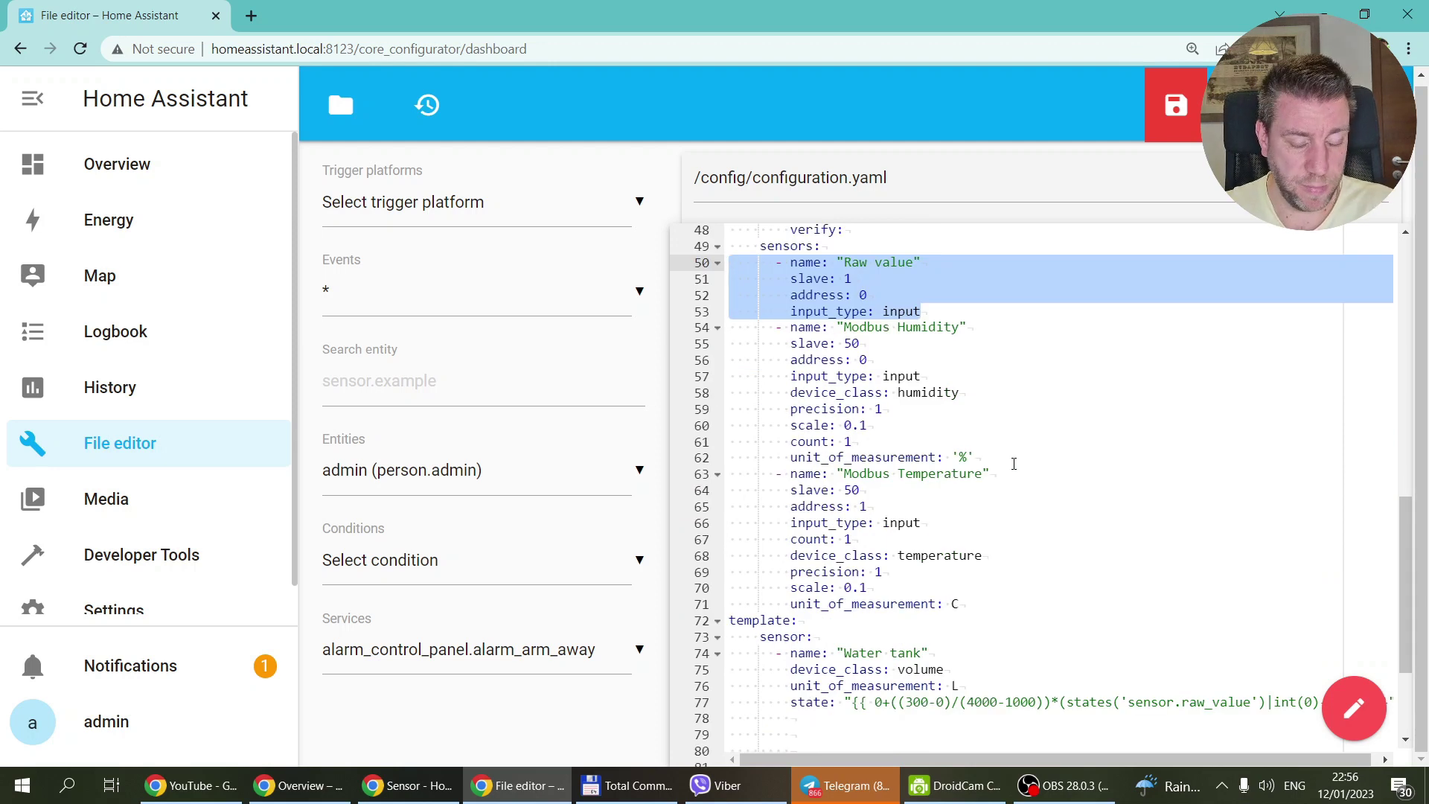
left_click(859, 327)
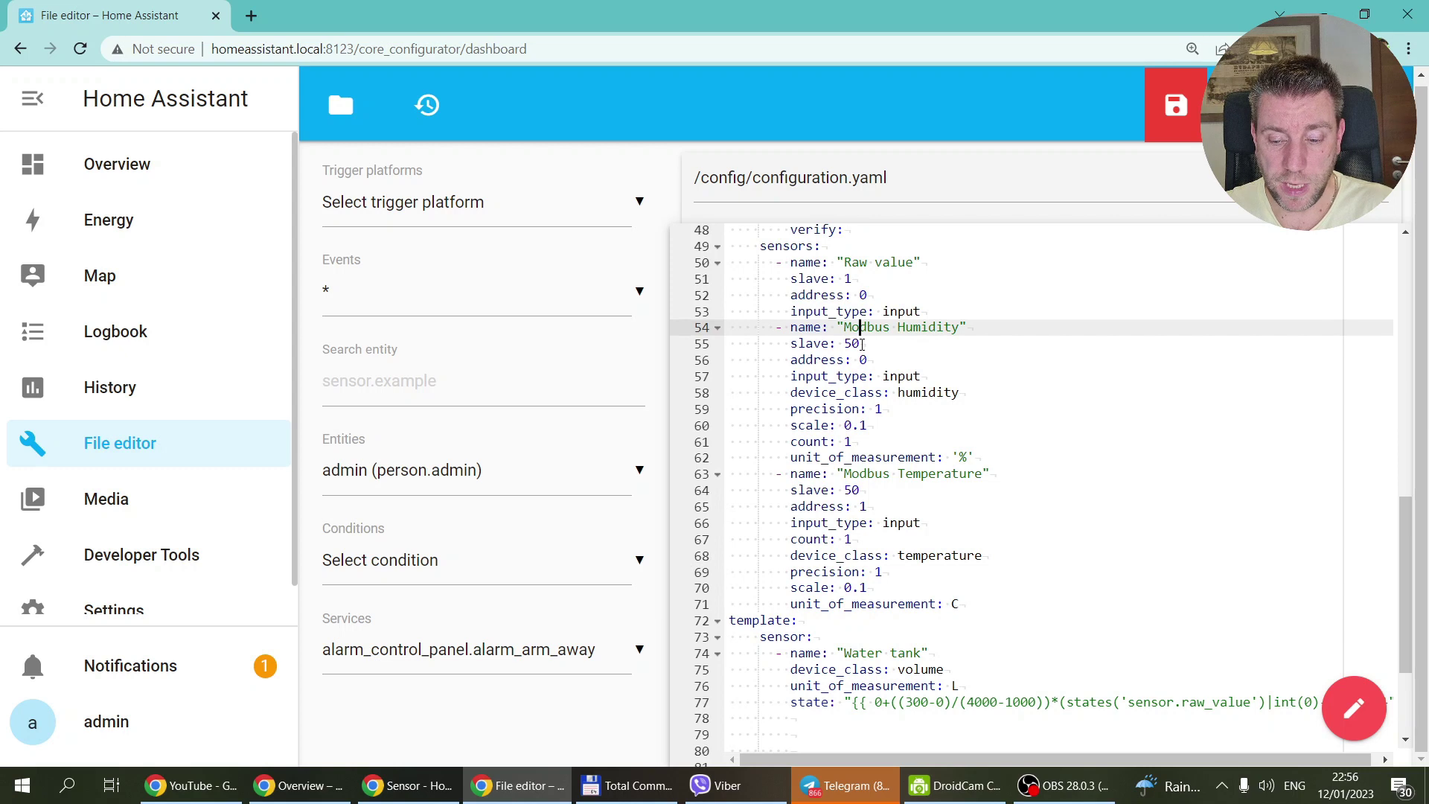
double_click(848, 344)
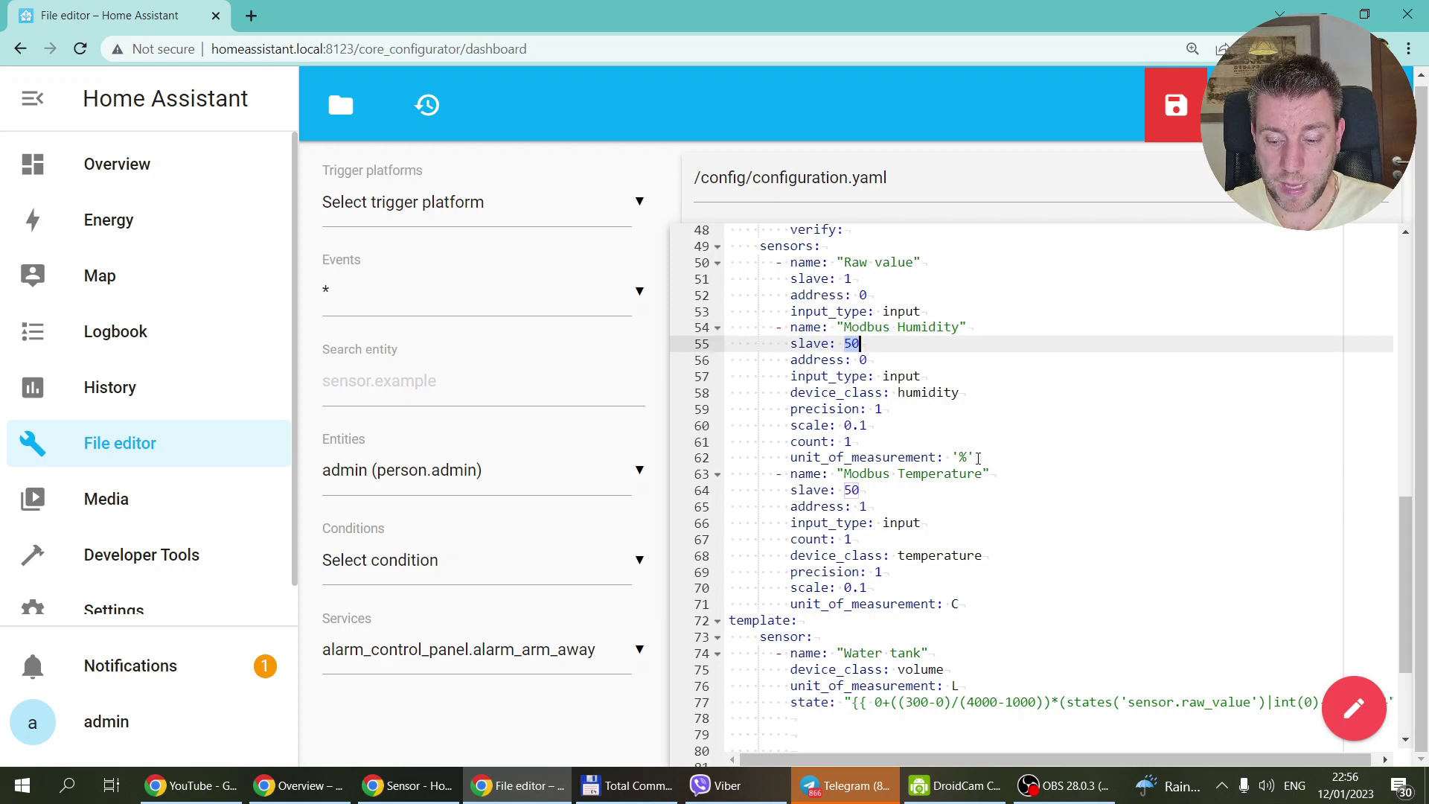
left_click_drag(986, 457, 721, 326)
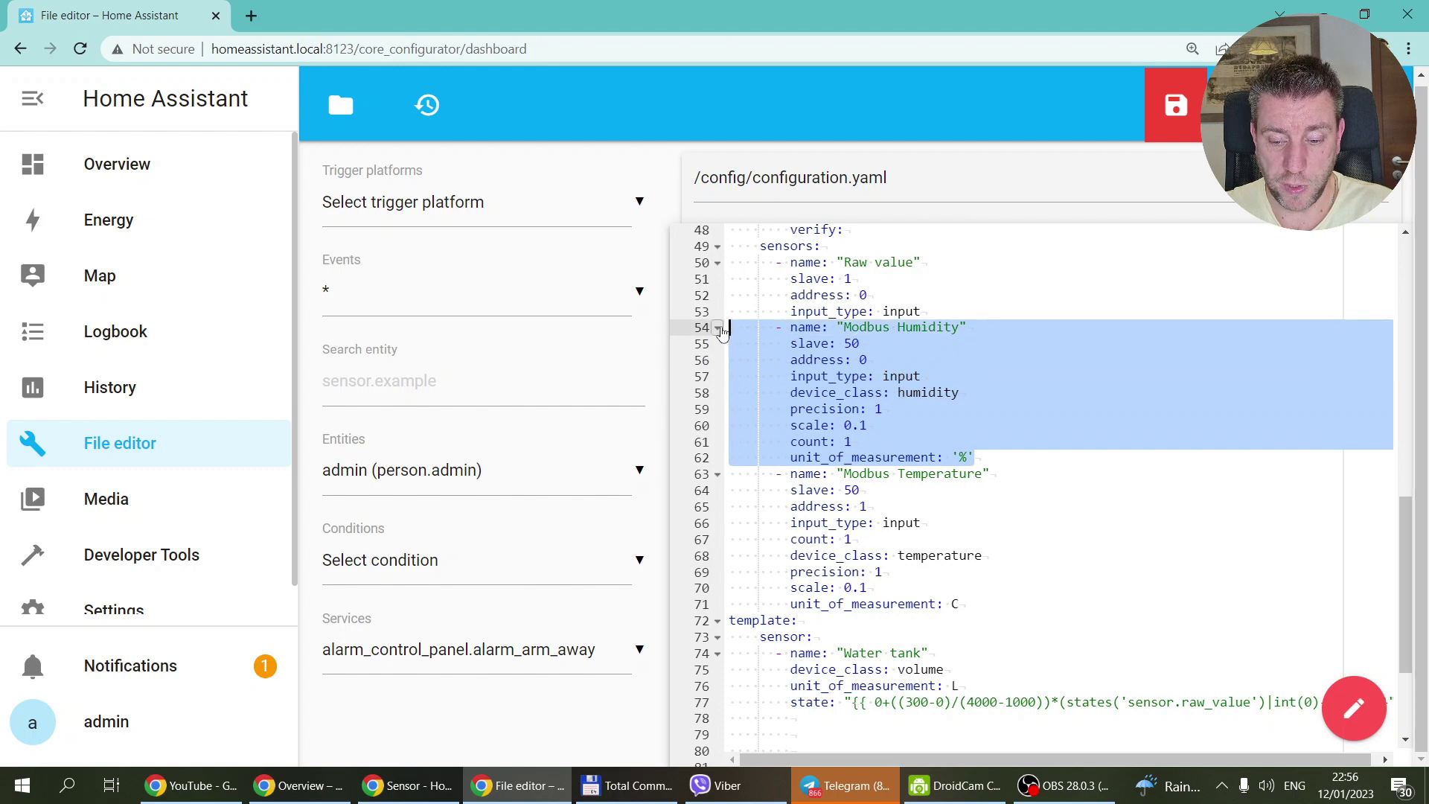
left_click(846, 343)
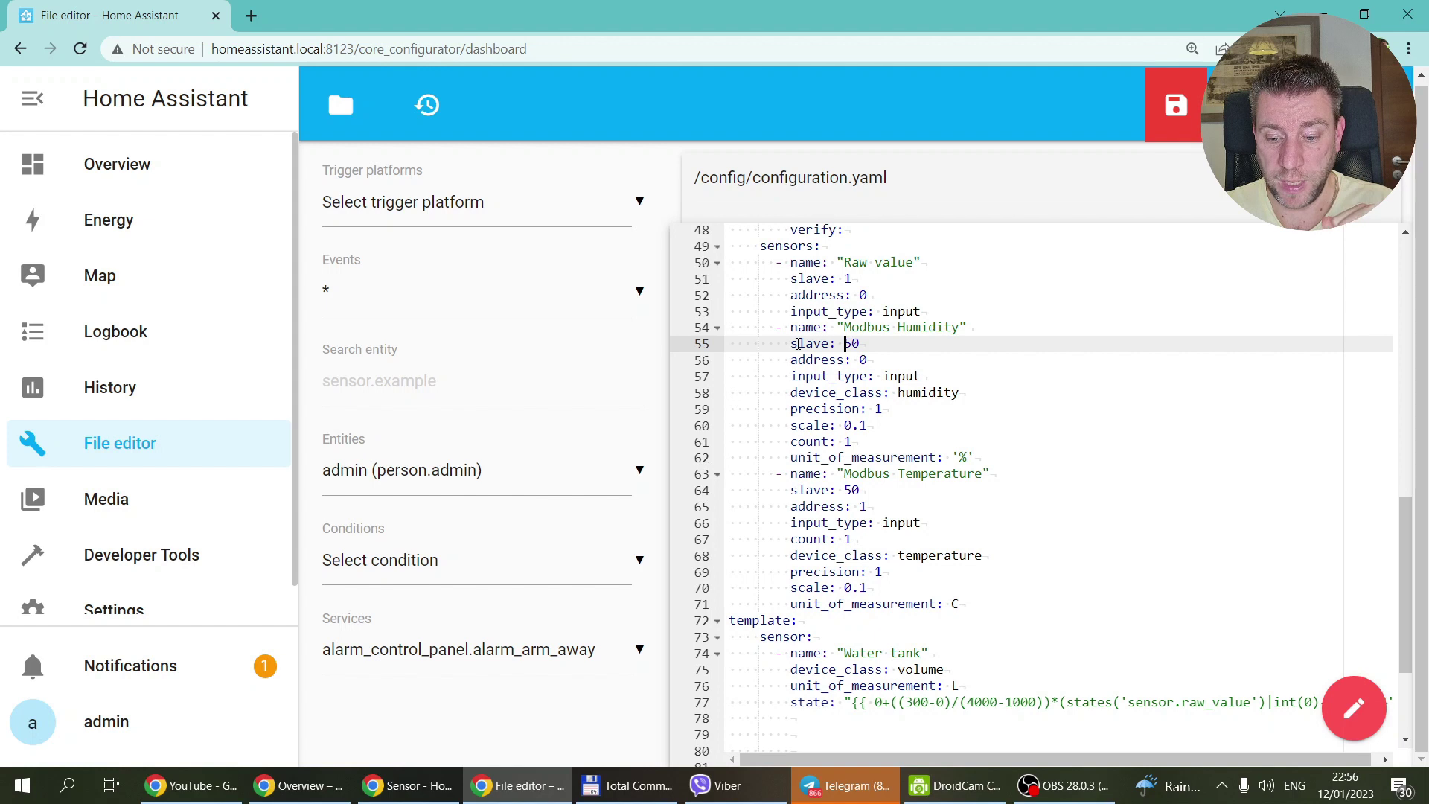
mouse_move(791, 343)
left_mouse_down()
mouse_move(861, 344)
mouse_move(791, 360)
left_mouse_up()
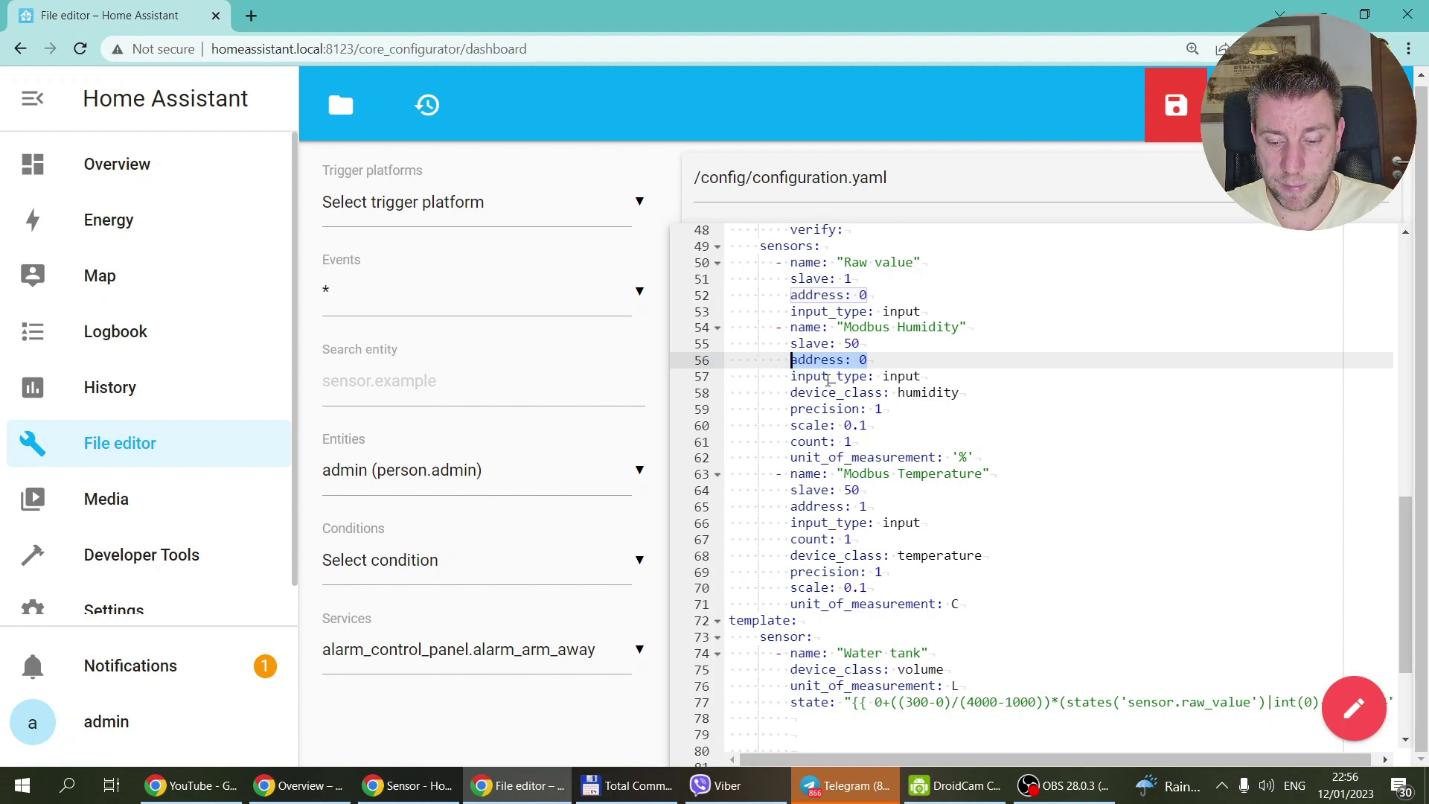
left_click_drag(932, 376, 792, 362)
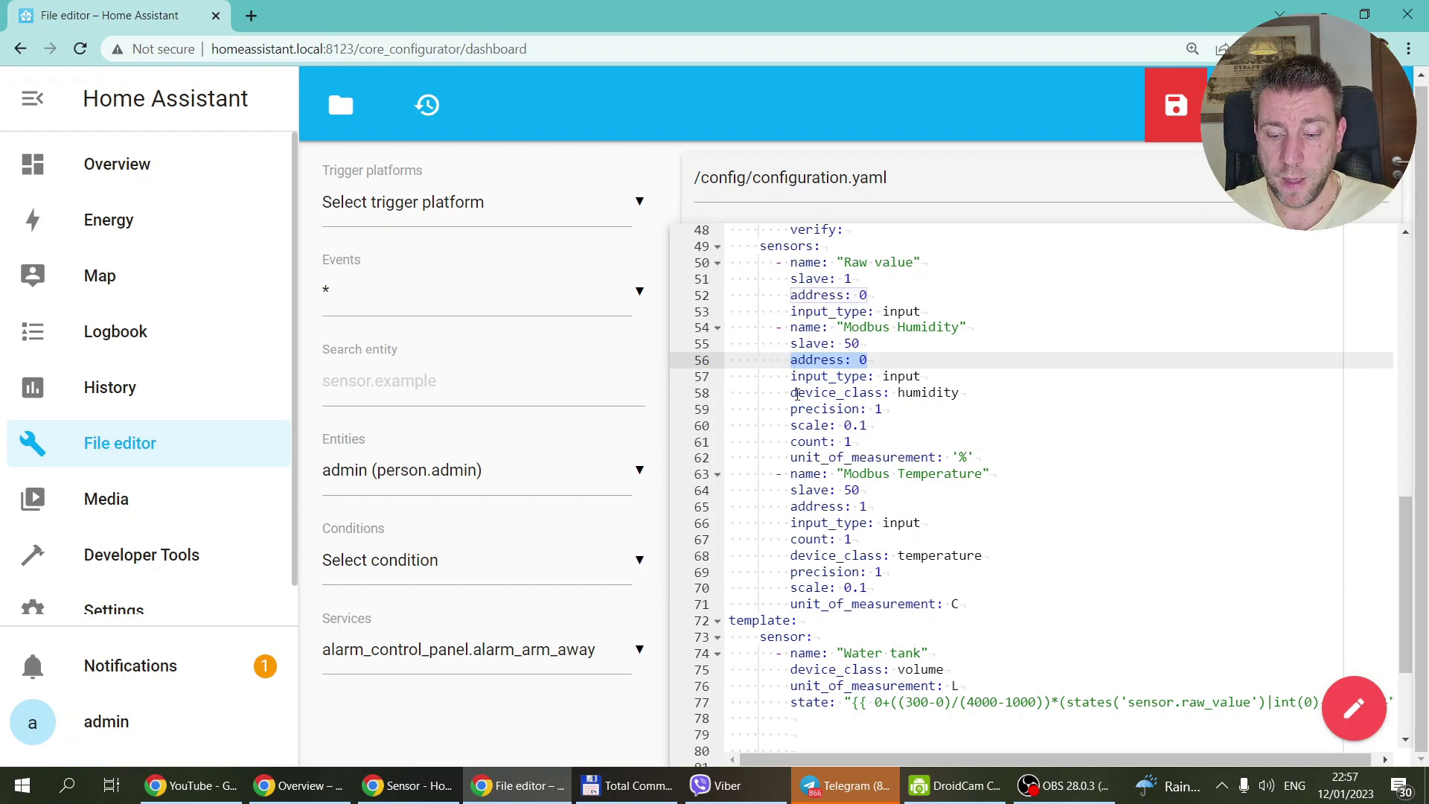
left_click_drag(797, 394, 962, 392)
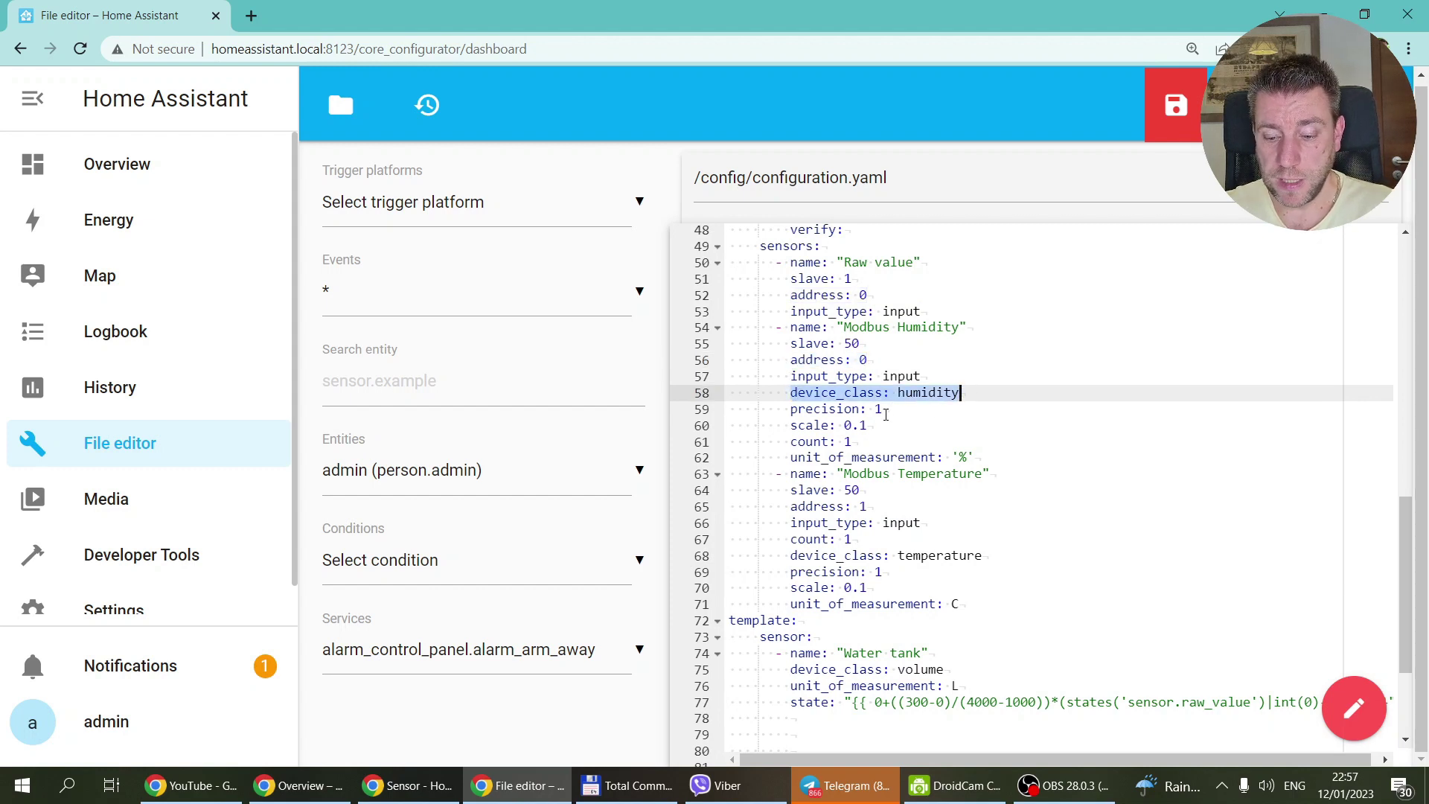
left_click_drag(805, 409, 714, 413)
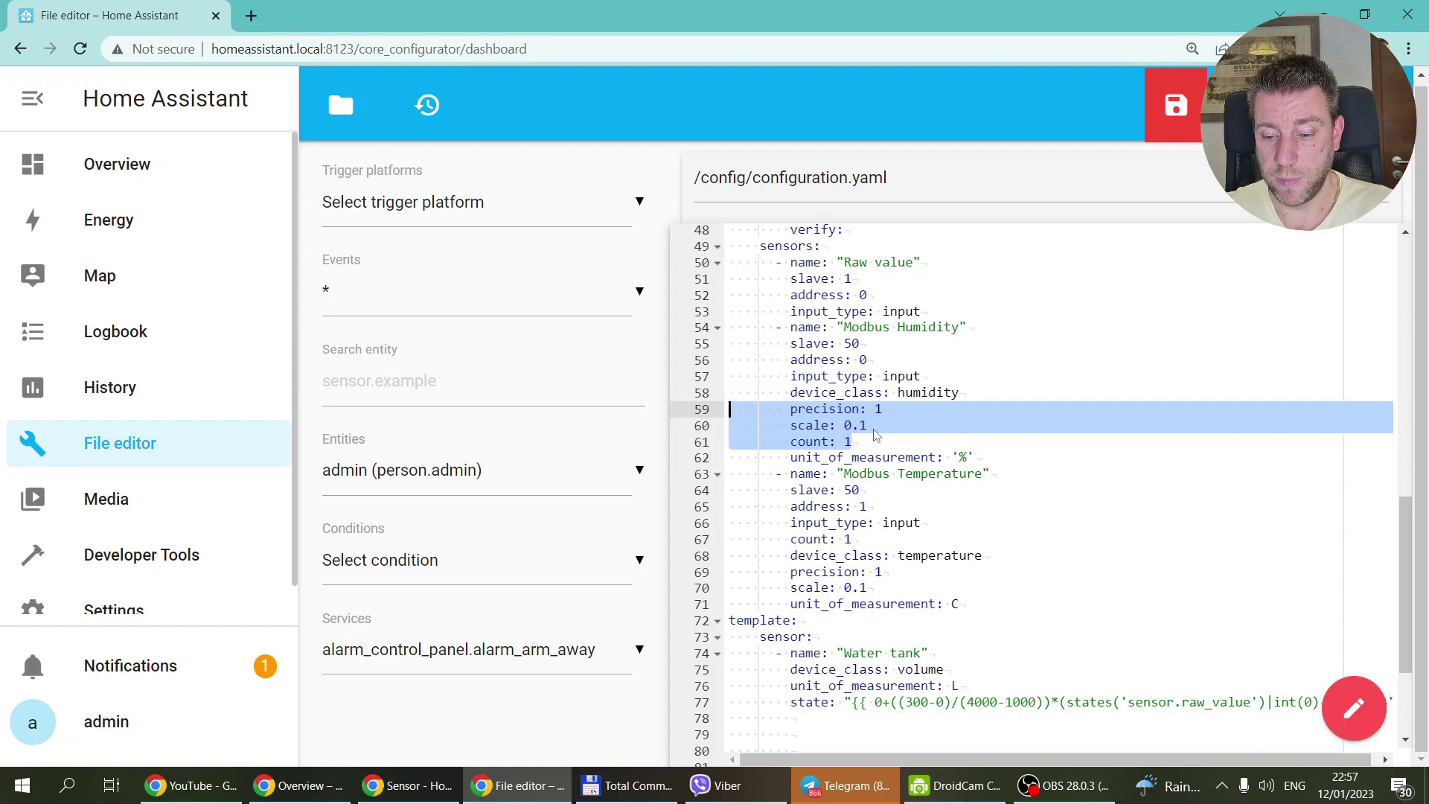
left_click(894, 440)
left_click_drag(975, 457, 776, 458)
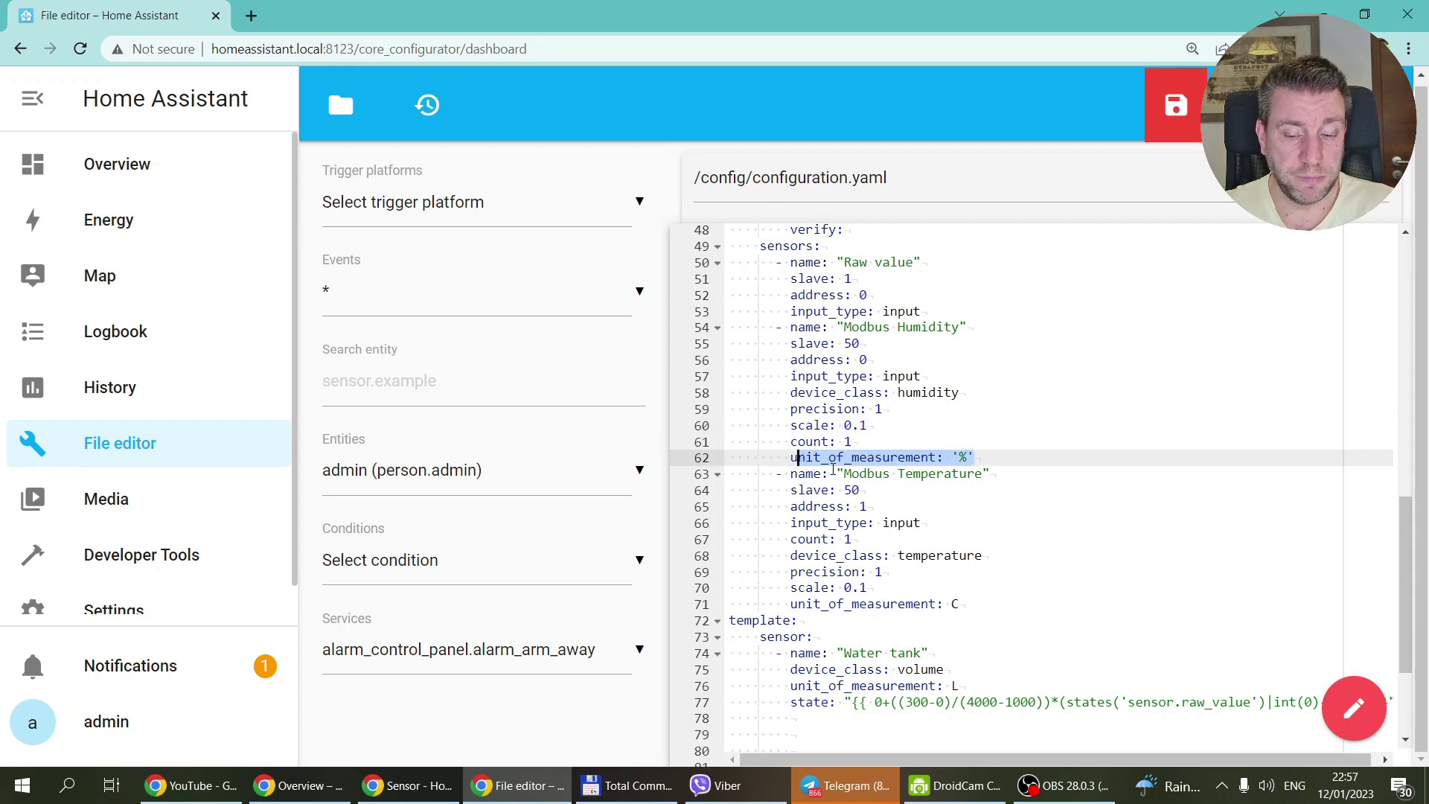
left_click_drag(791, 492, 863, 490)
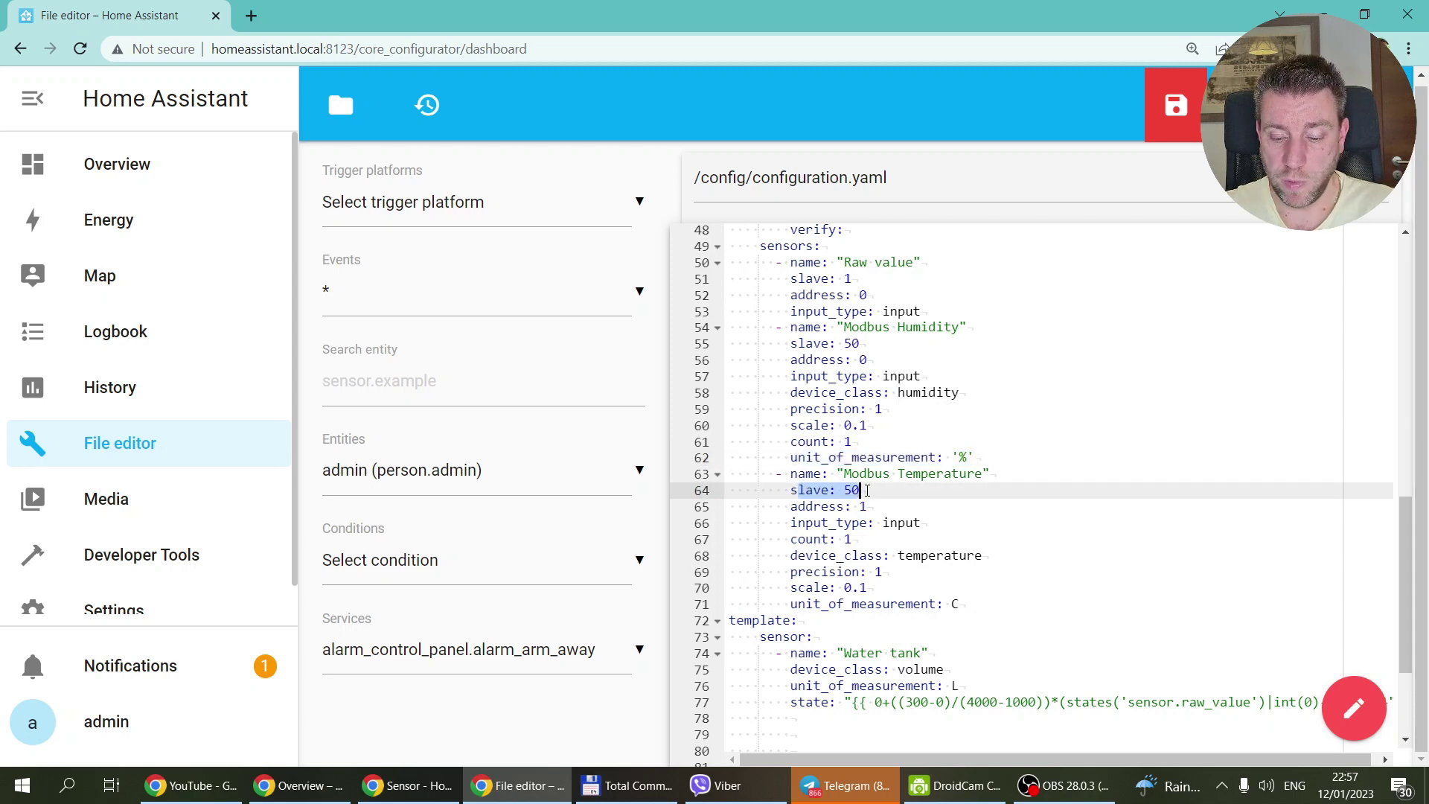
left_click_drag(872, 506, 791, 506)
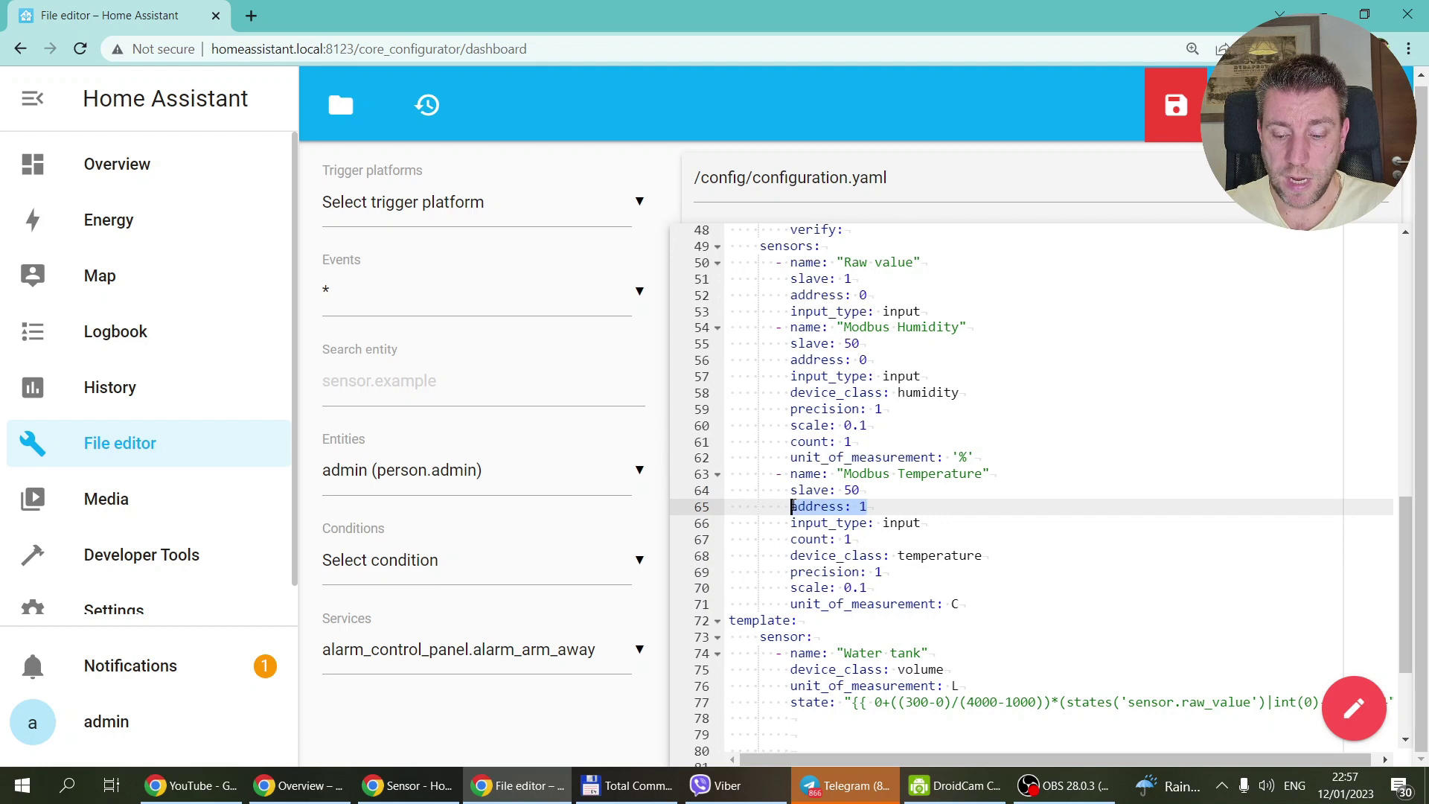
left_click_drag(932, 524, 730, 506)
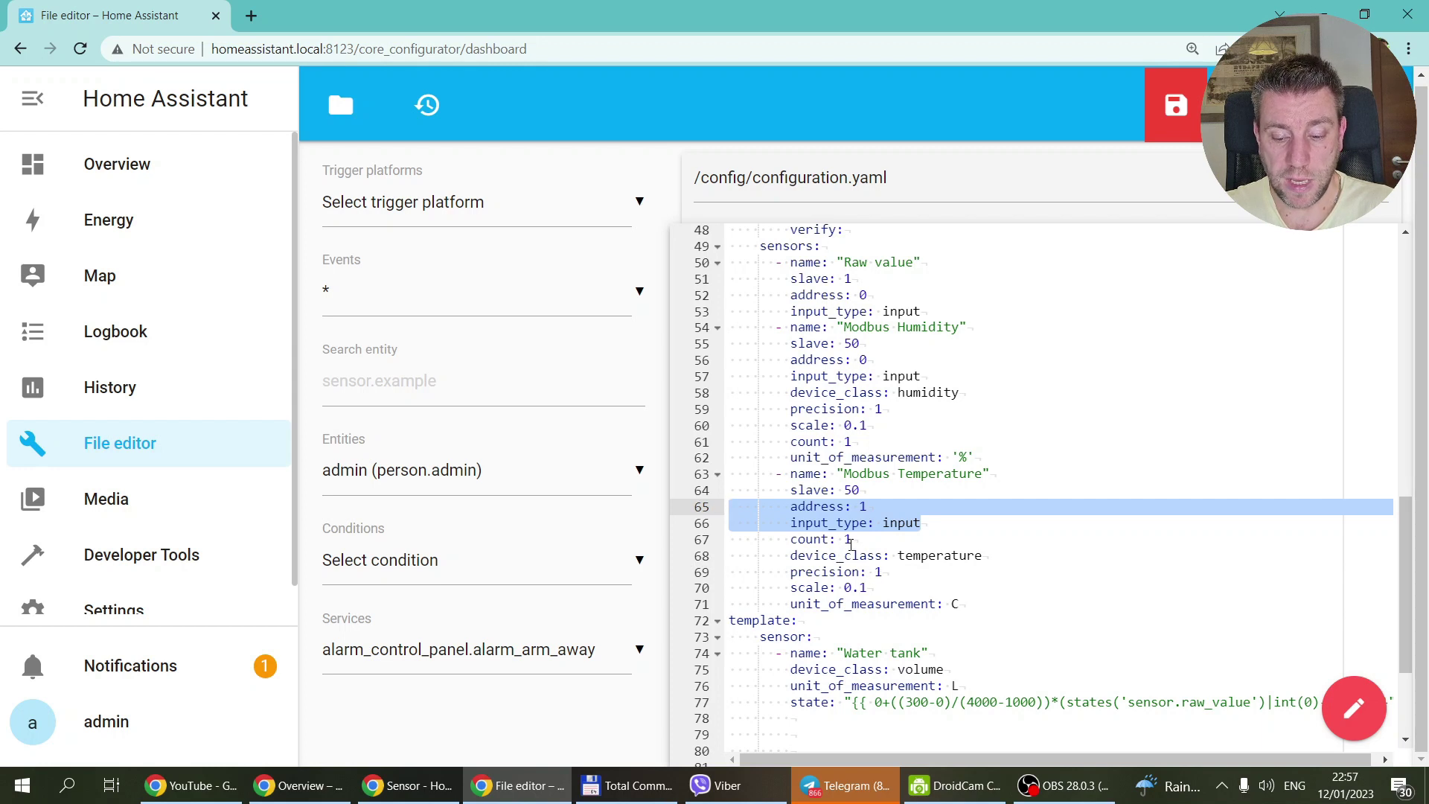
left_click(871, 587)
key("shift+Home")
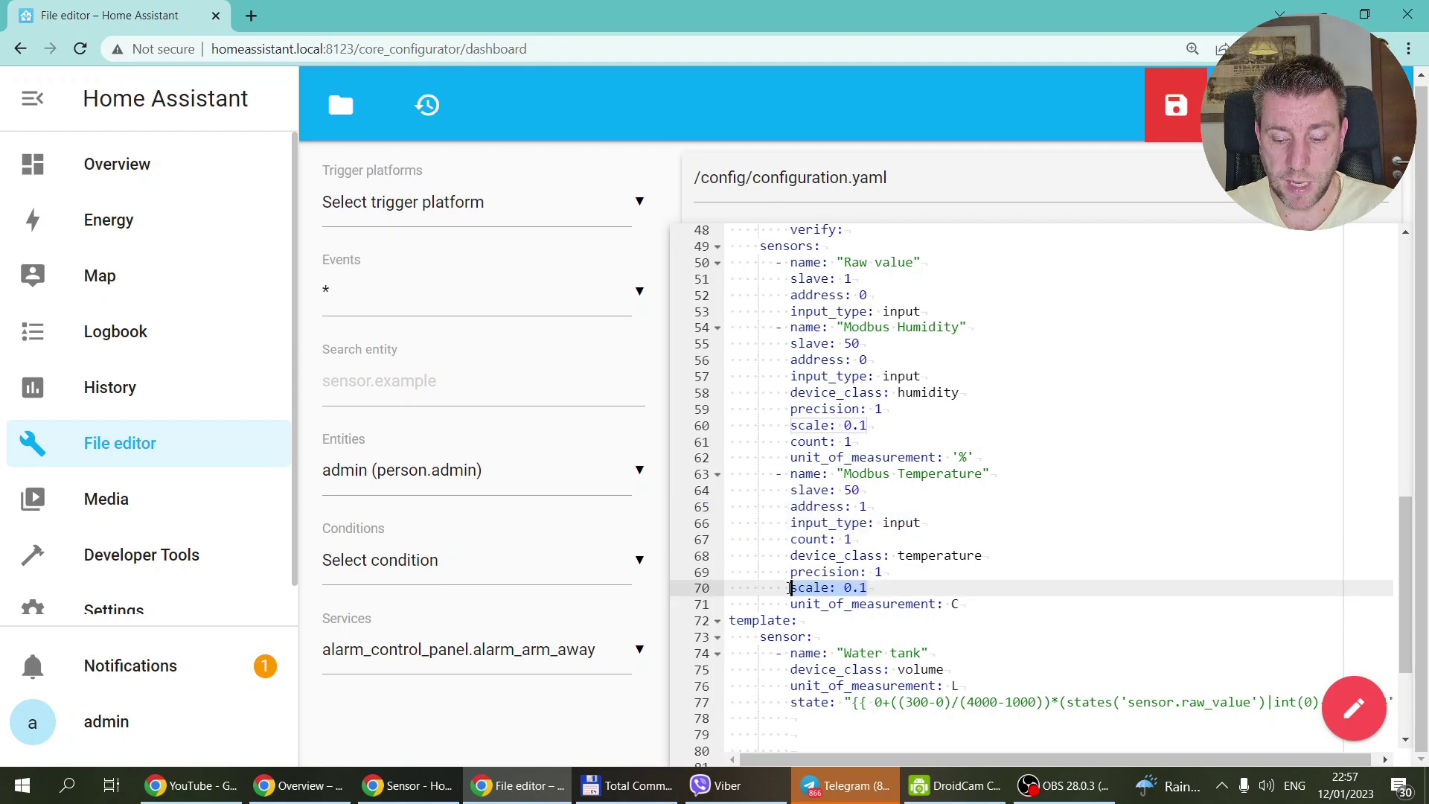
left_click(884, 573)
left_click_drag(852, 539, 793, 538)
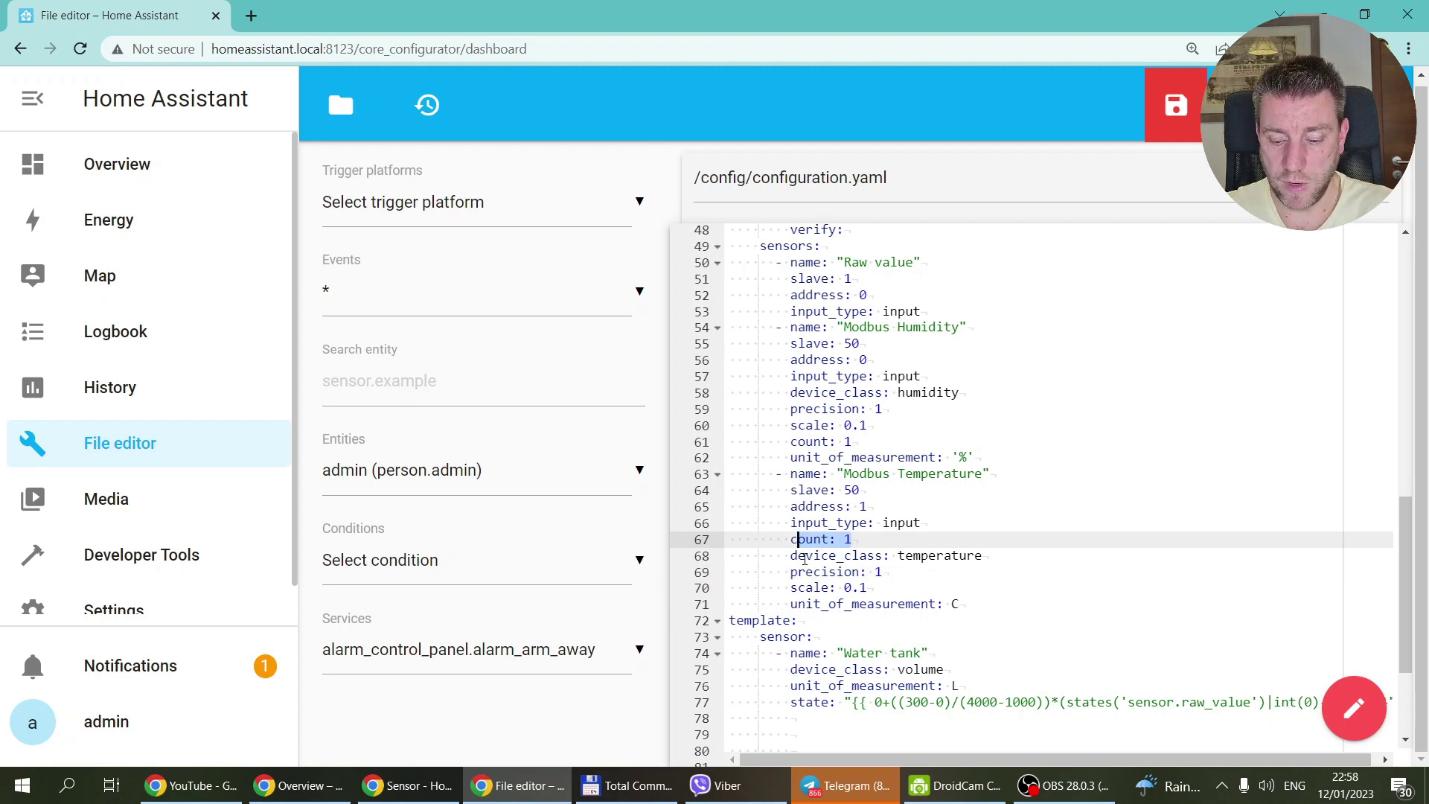
key("shift+Home")
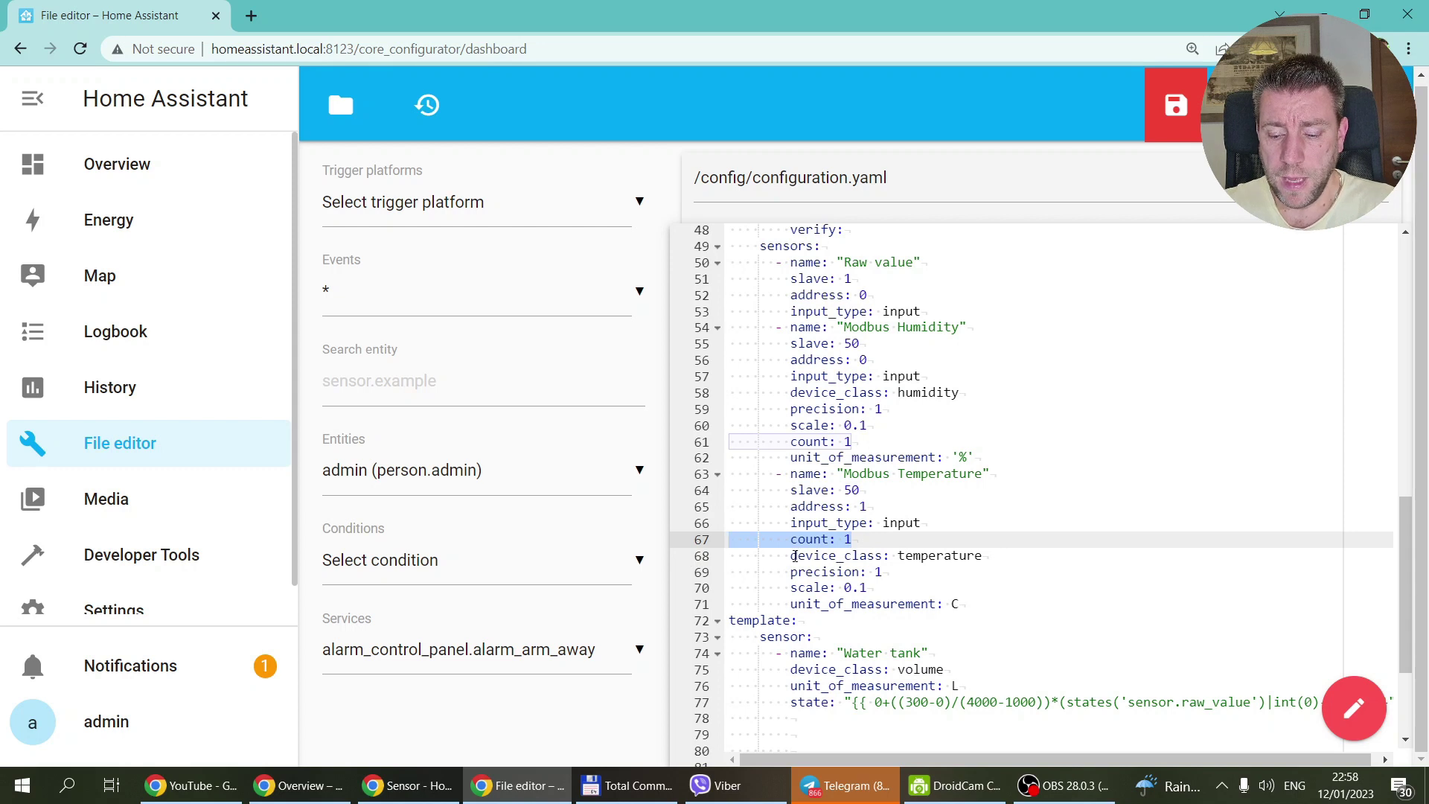
left_click_drag(790, 555, 992, 551)
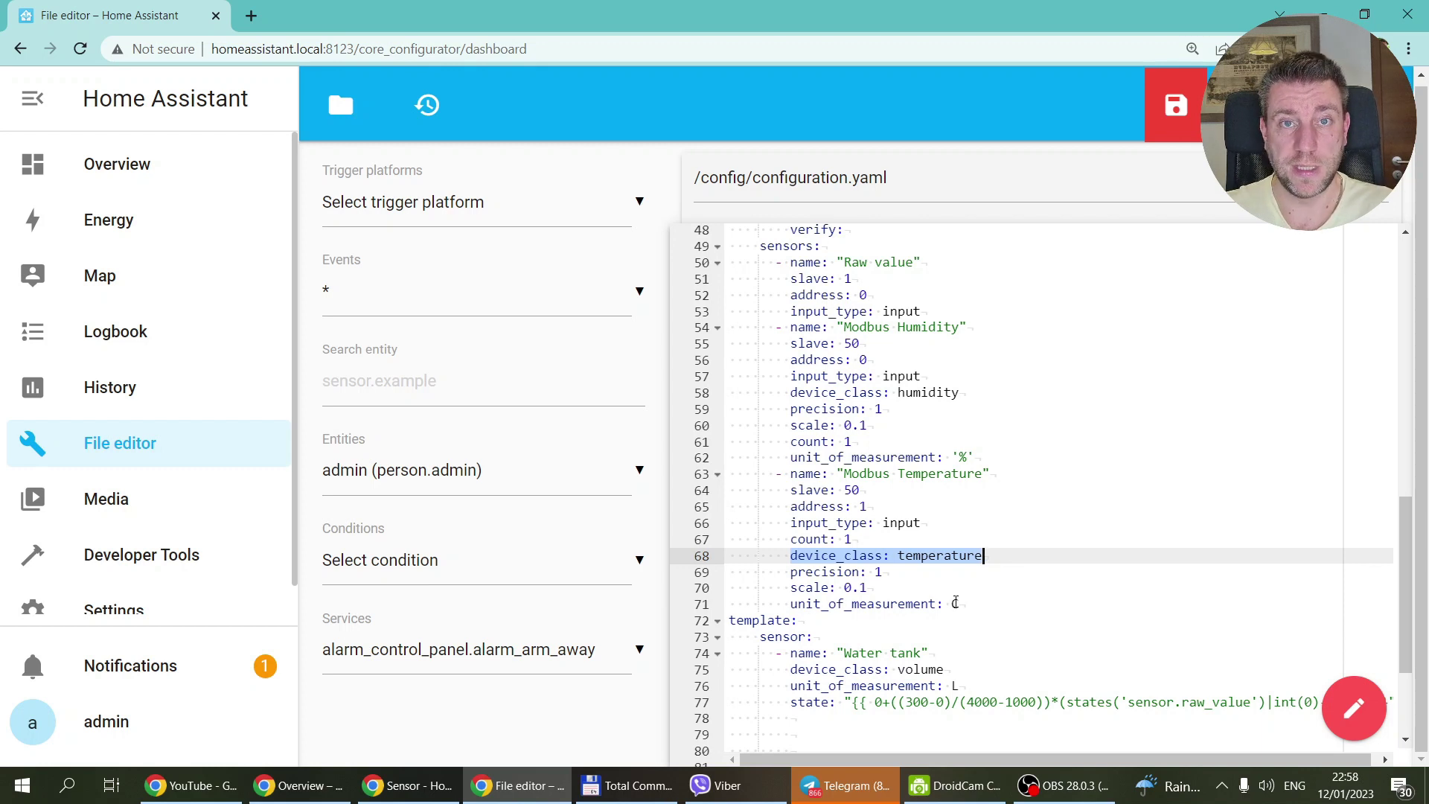
left_click(955, 604)
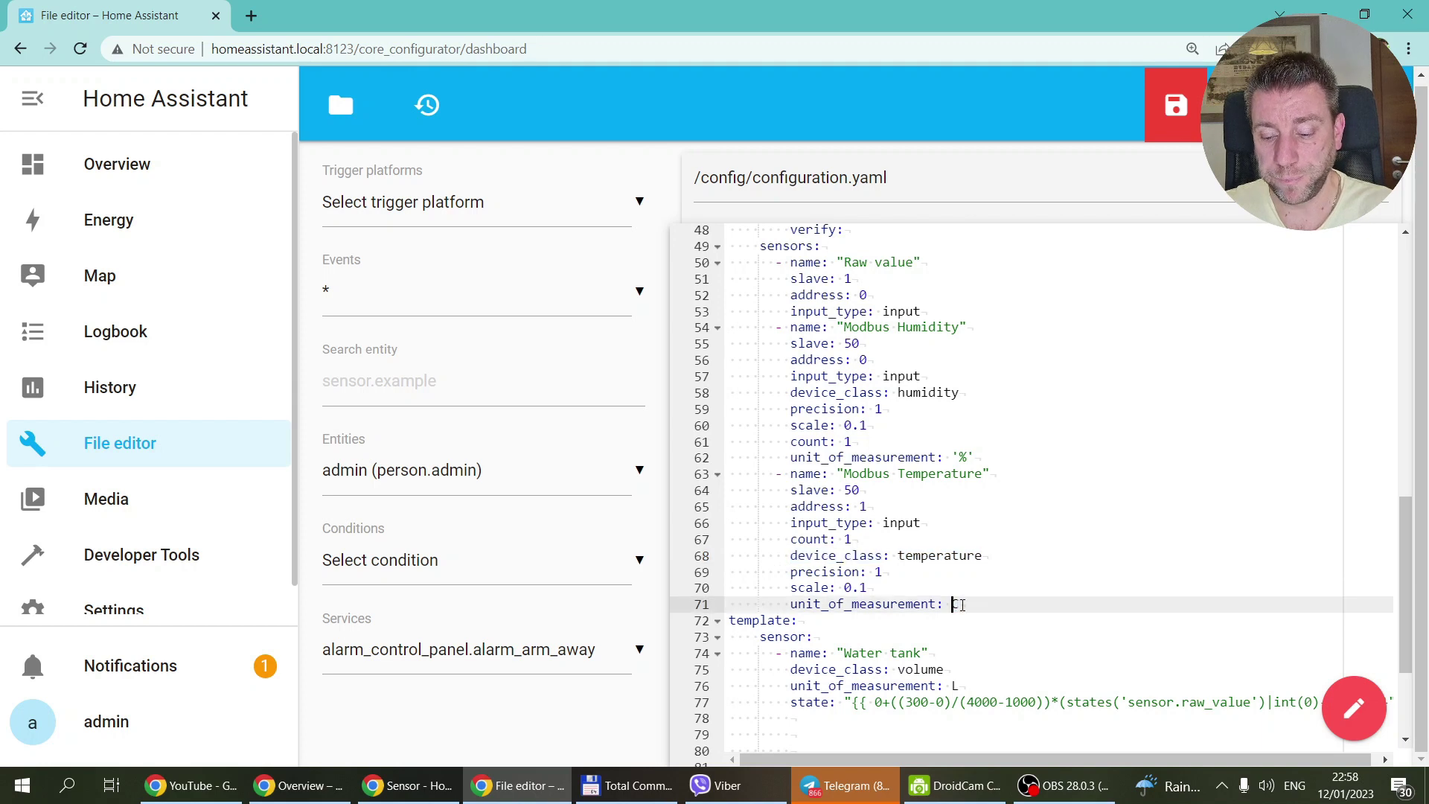
type("C")
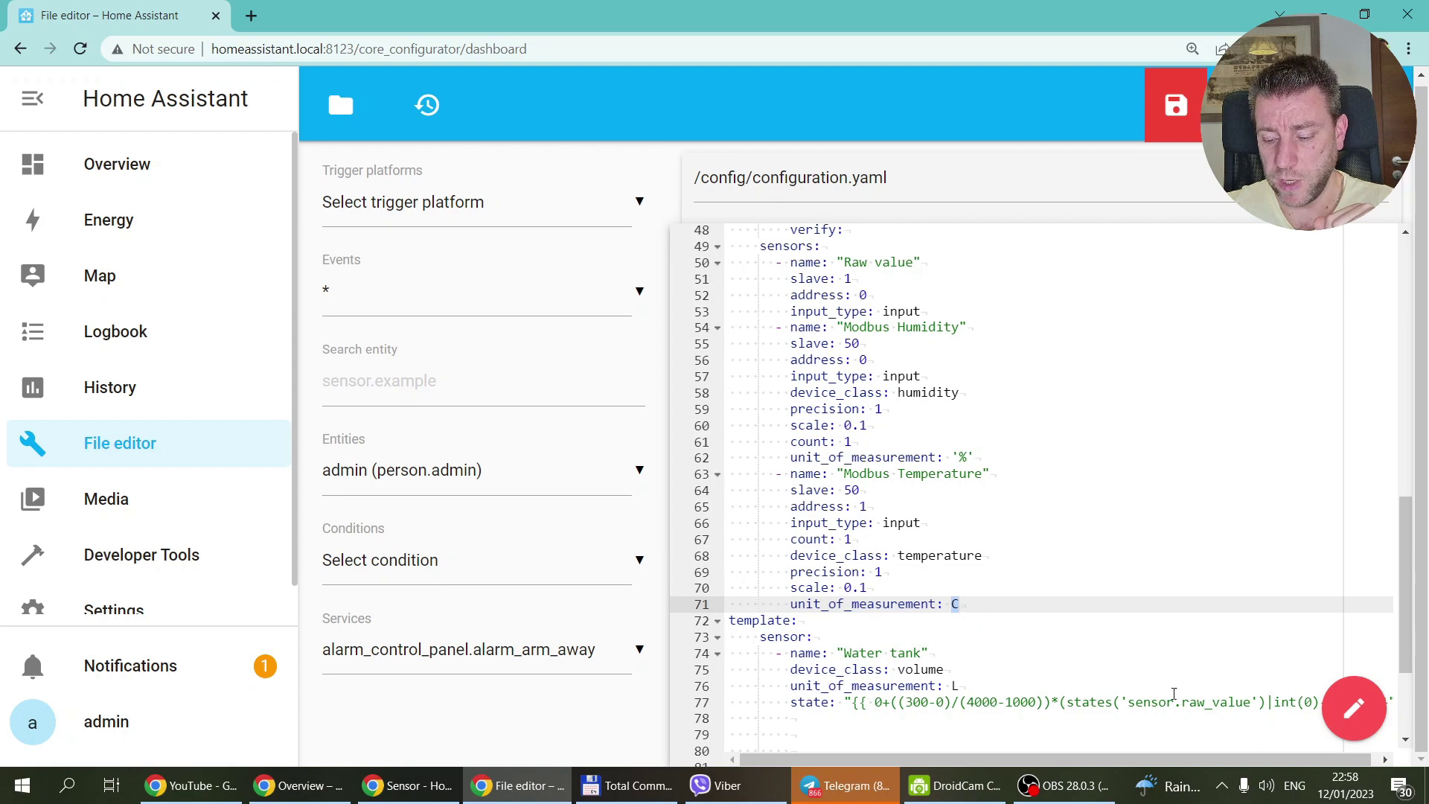
scroll(1008, 589, "down", 2)
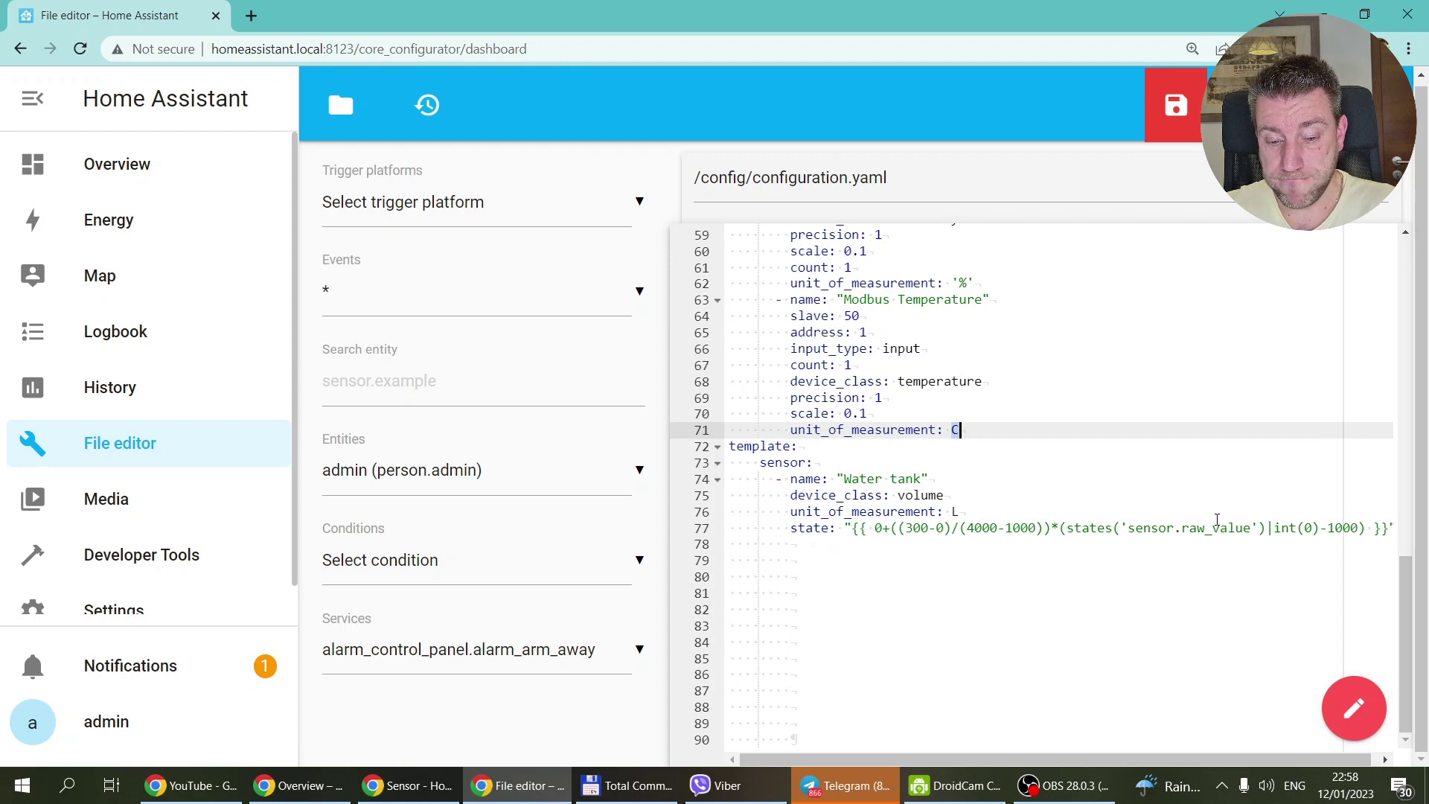
key("ctrl+minus")
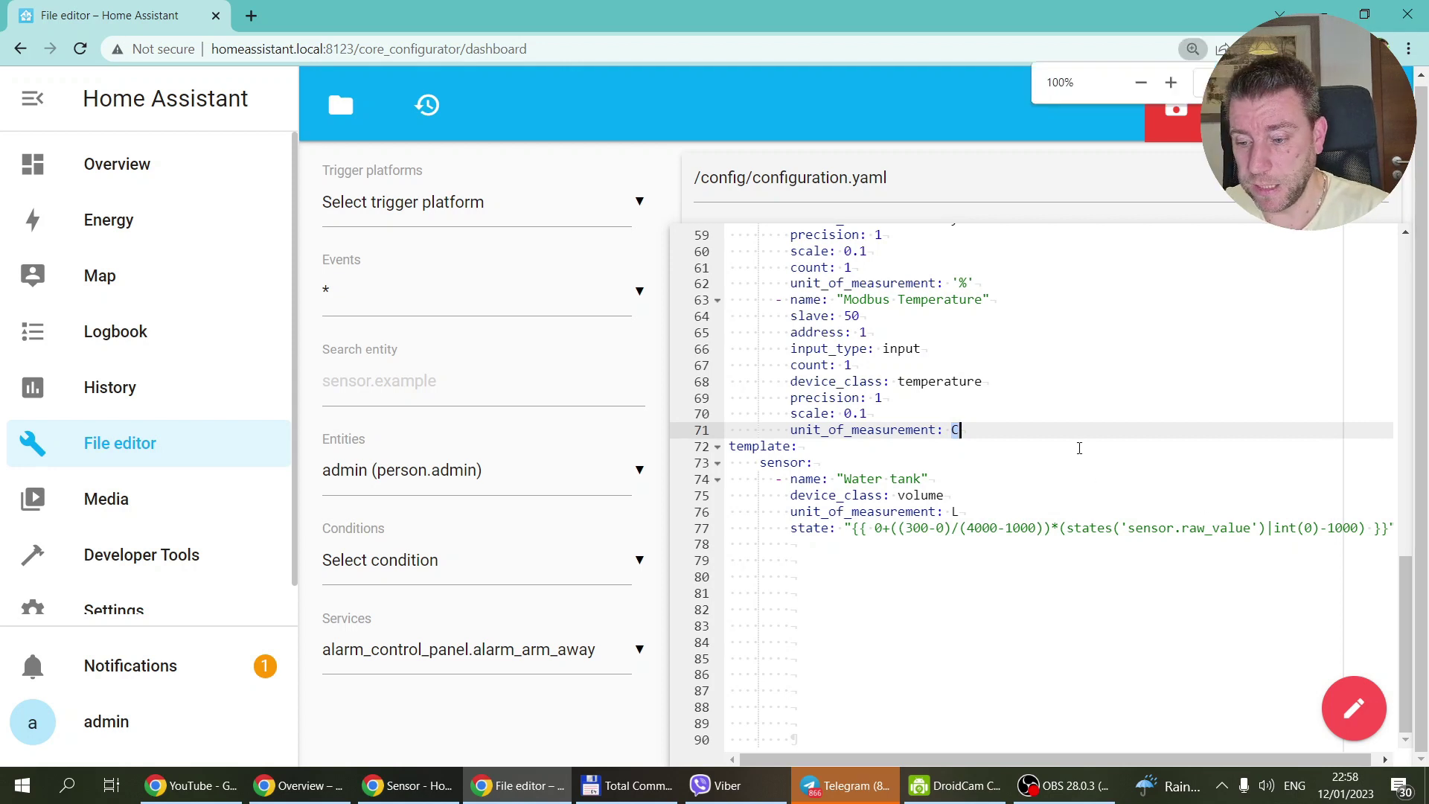
key("ctrl+plus")
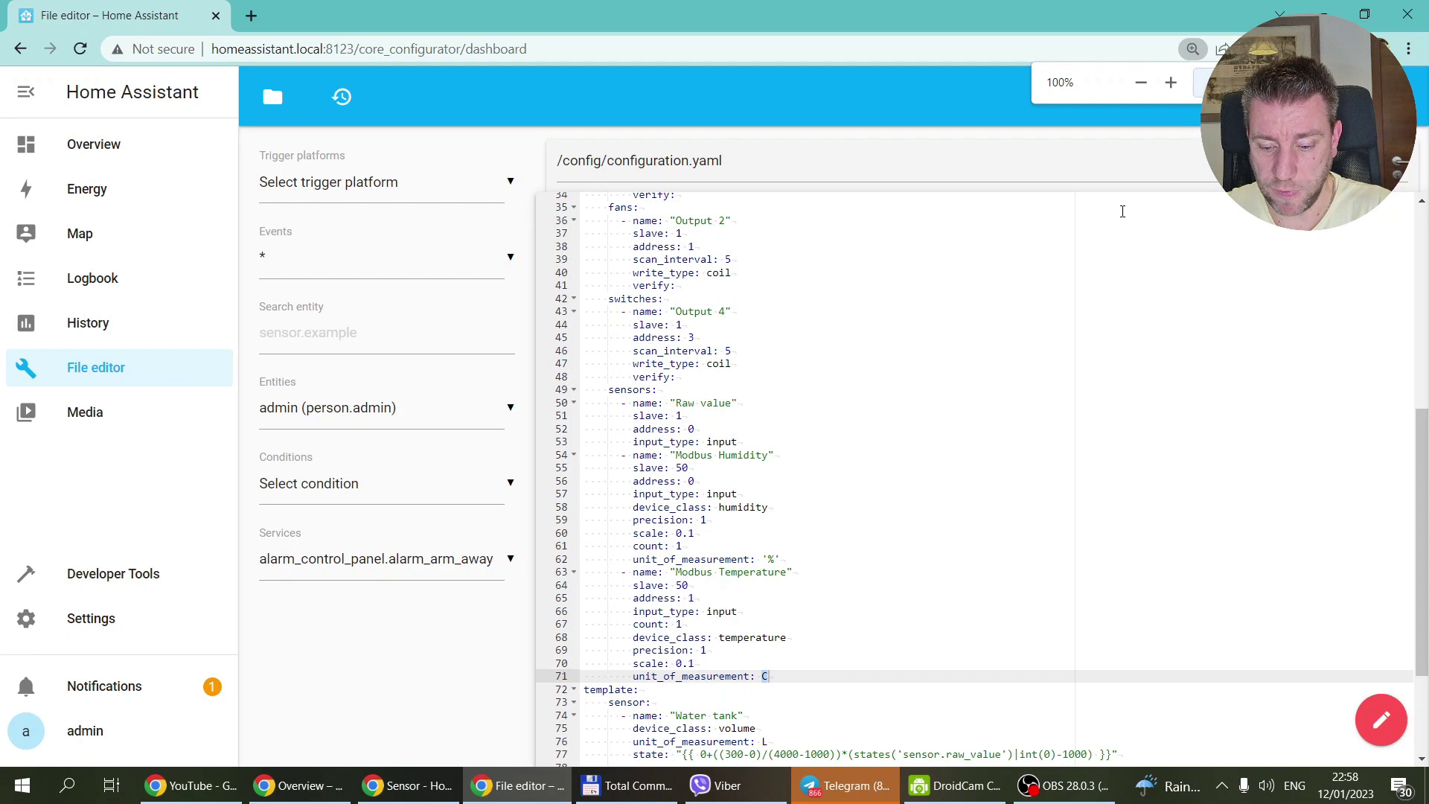
scroll(793, 434, "up", 10)
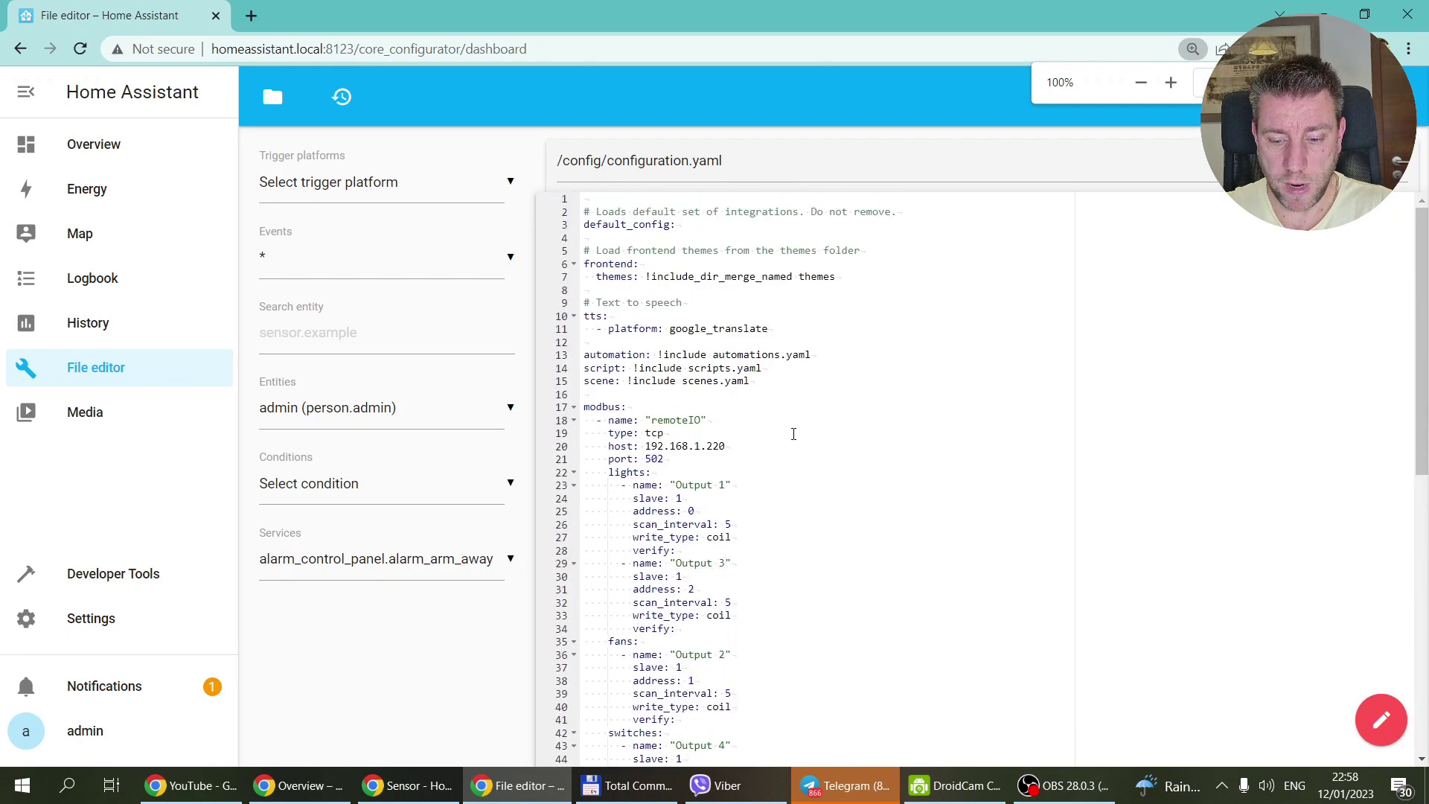
scroll(793, 434, "down", 14)
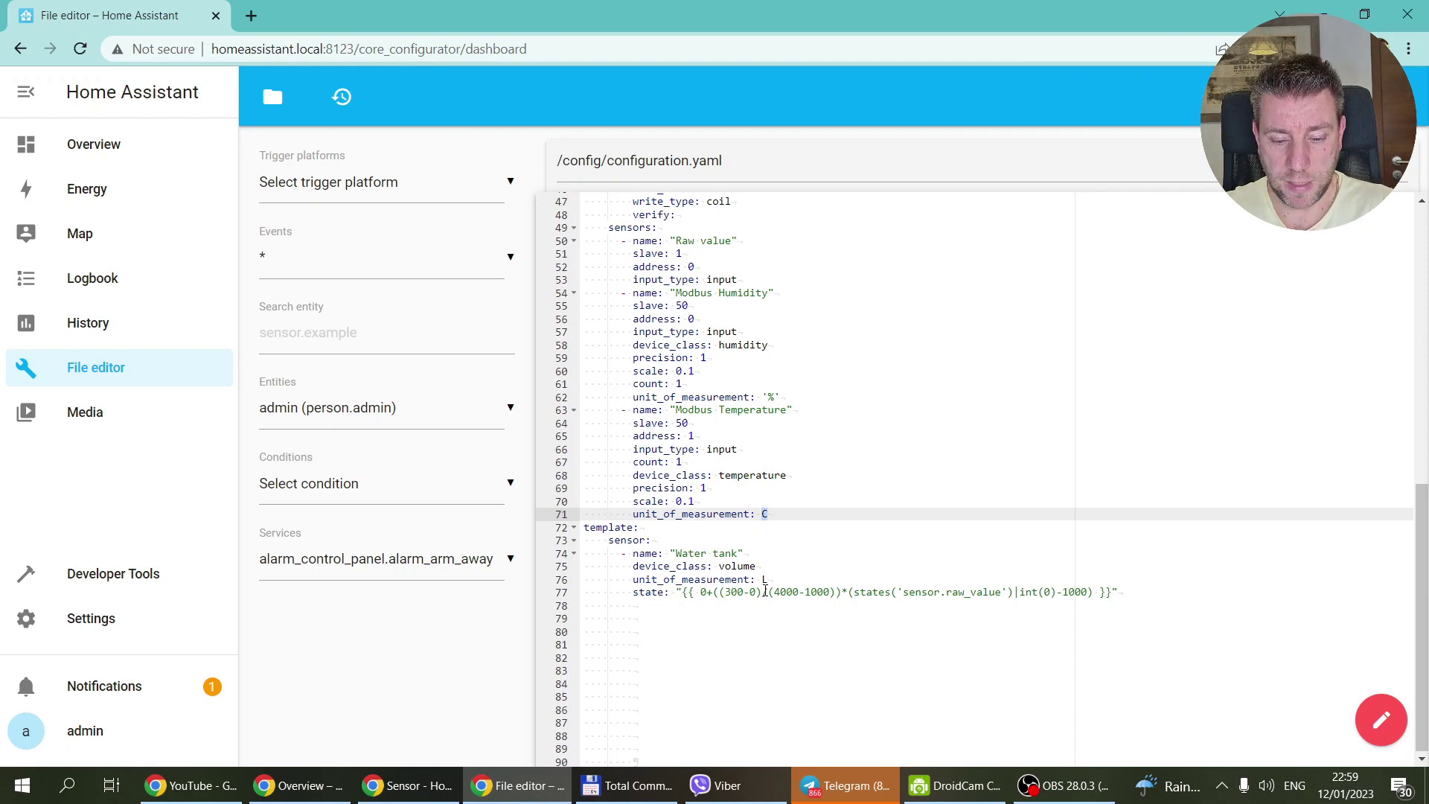
Search 'homeassistant modbus' in a new tab and open the Modbus - Home Assistant integration page
left_click(256, 16)
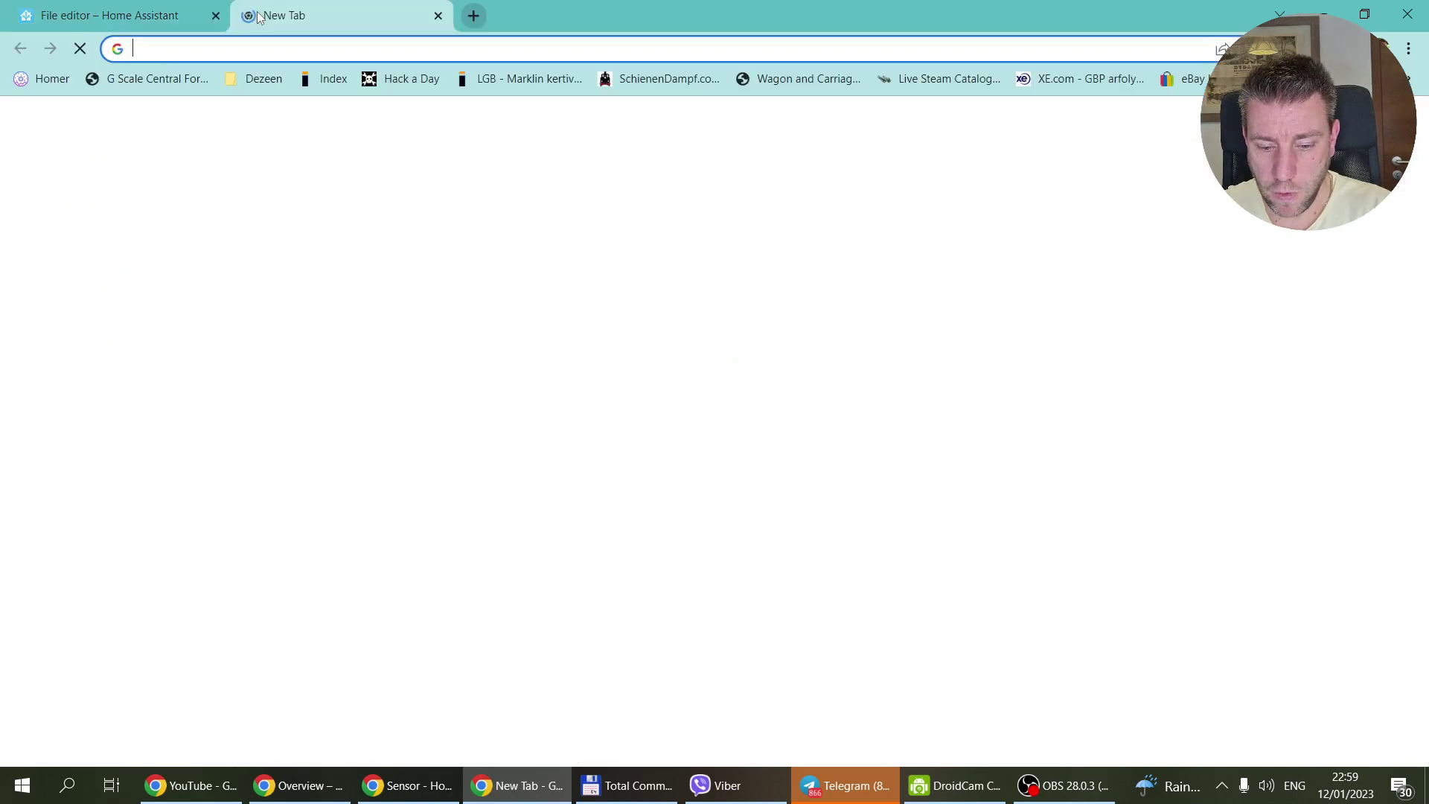
type("home as")
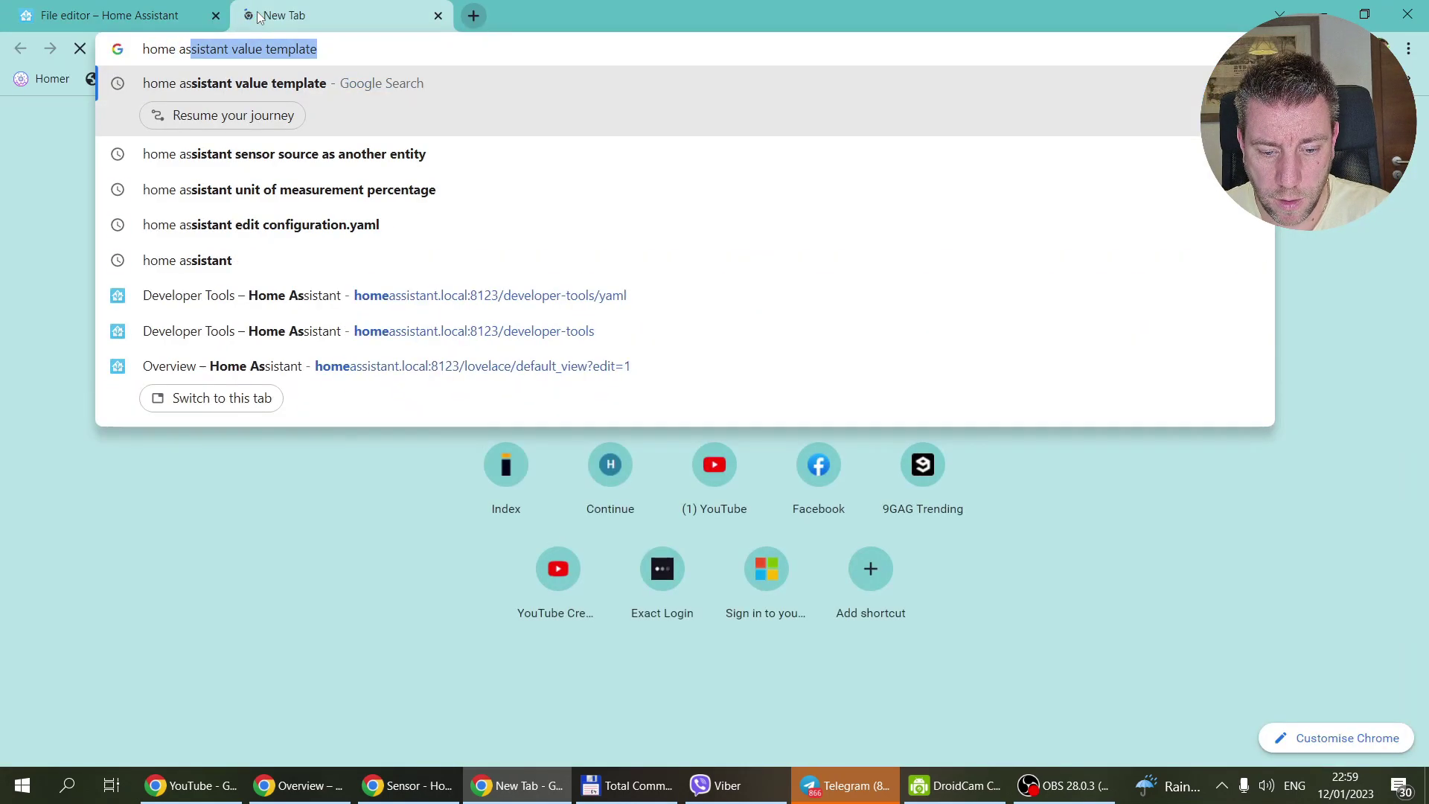
type("sis")
key("BackSpace")
type("t")
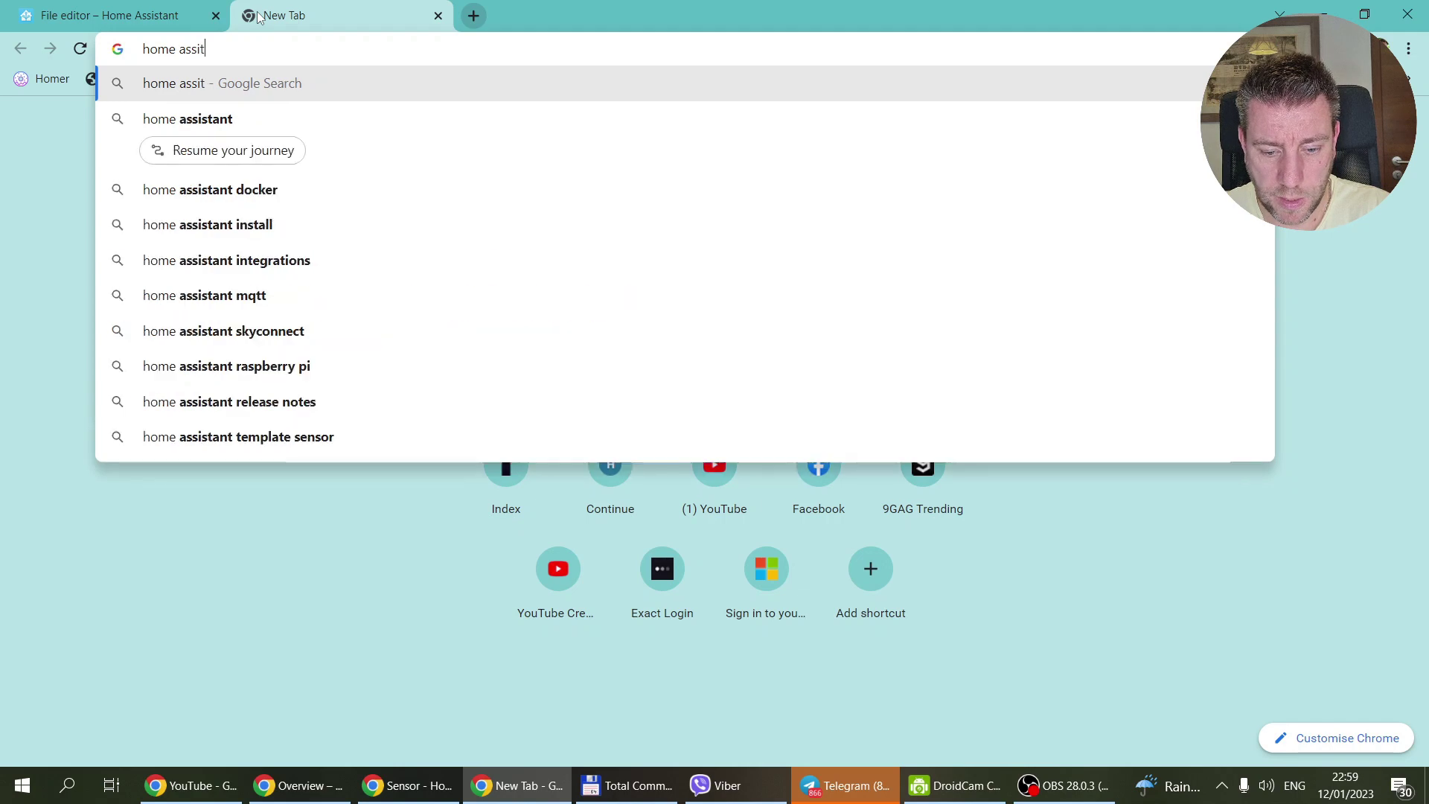
type("ant mod")
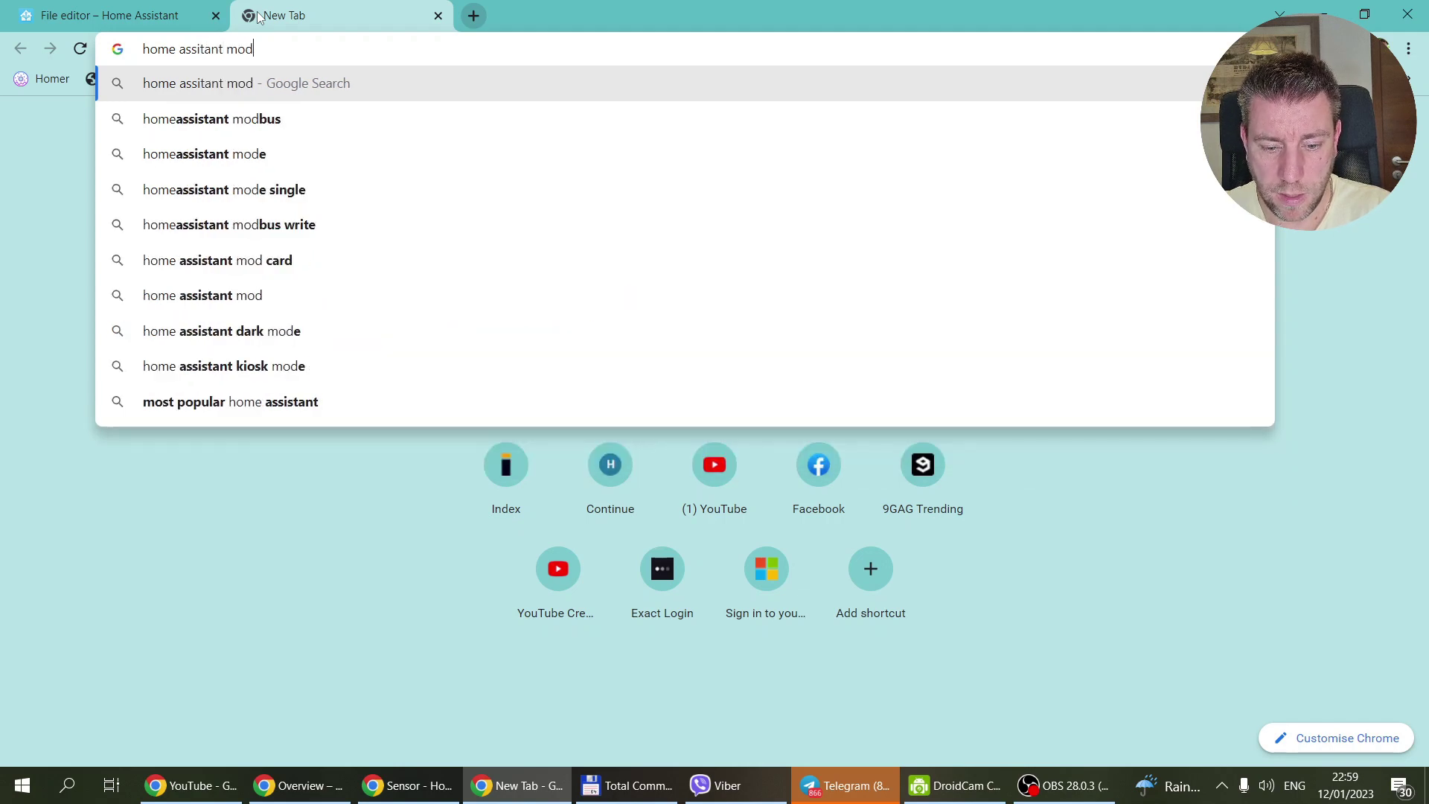
key("Down")
key("Return")
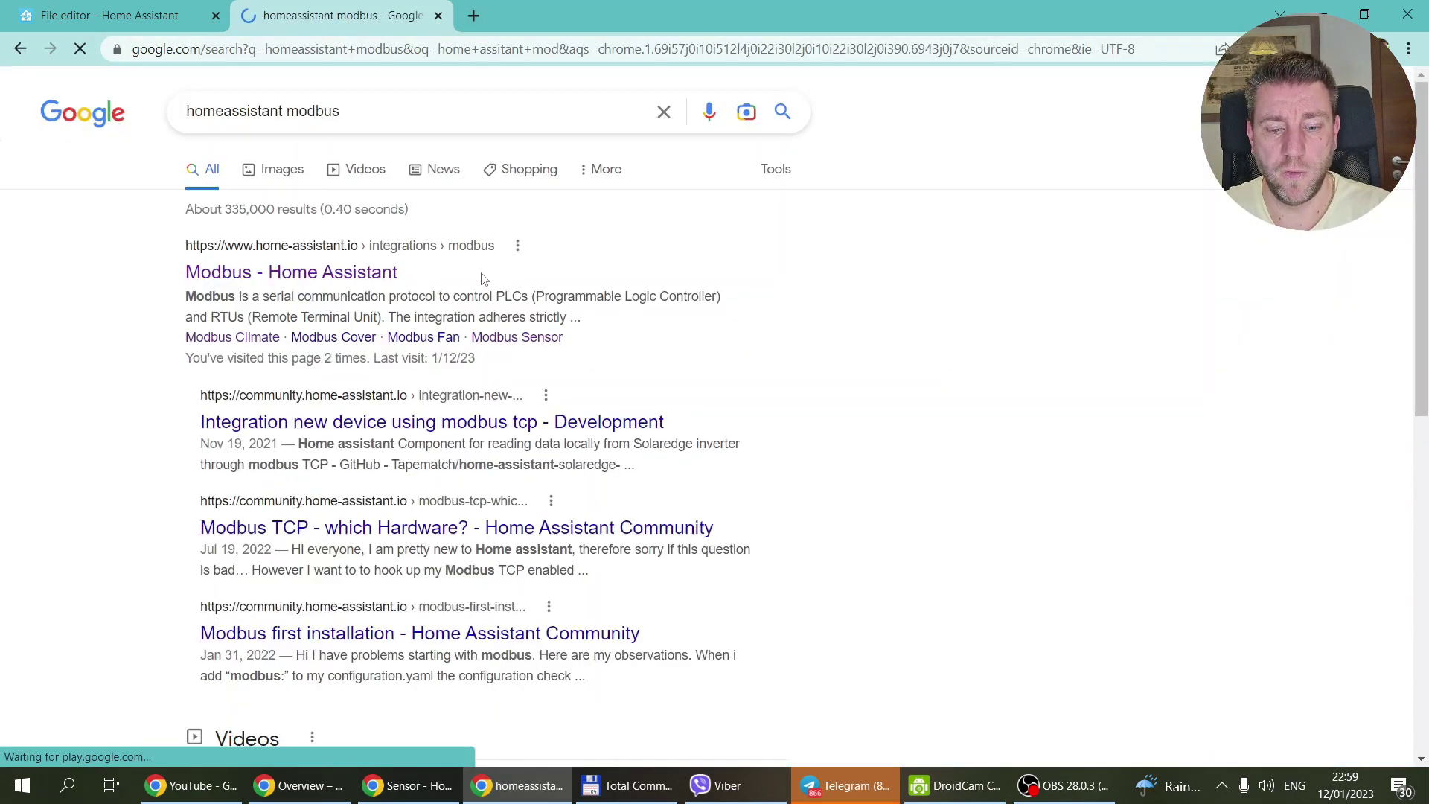
left_click(324, 280)
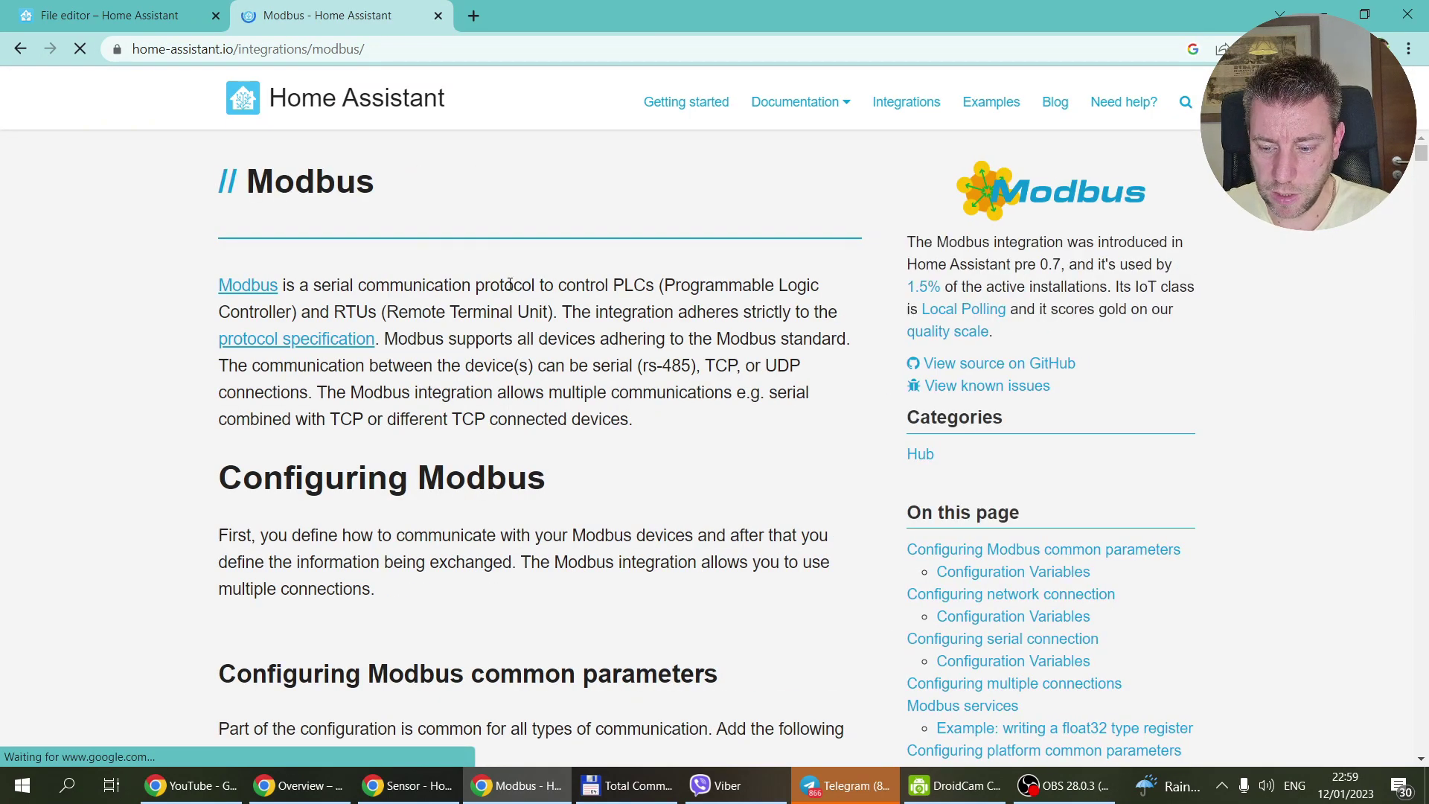
scroll(695, 304, "down", 20)
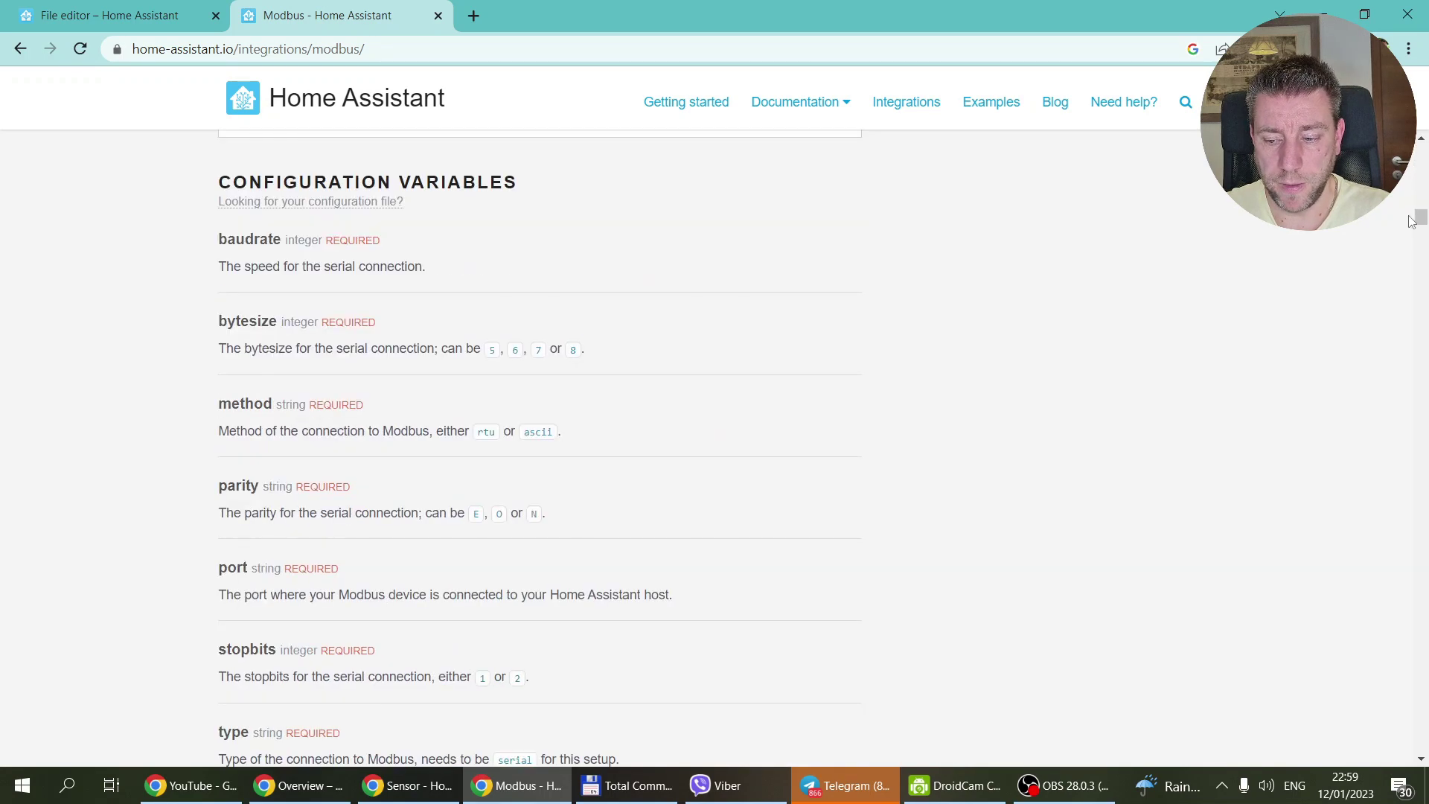
left_click_drag(1420, 217, 1418, 142)
scroll(990, 480, "down", 1)
scroll(990, 480, "down", 10)
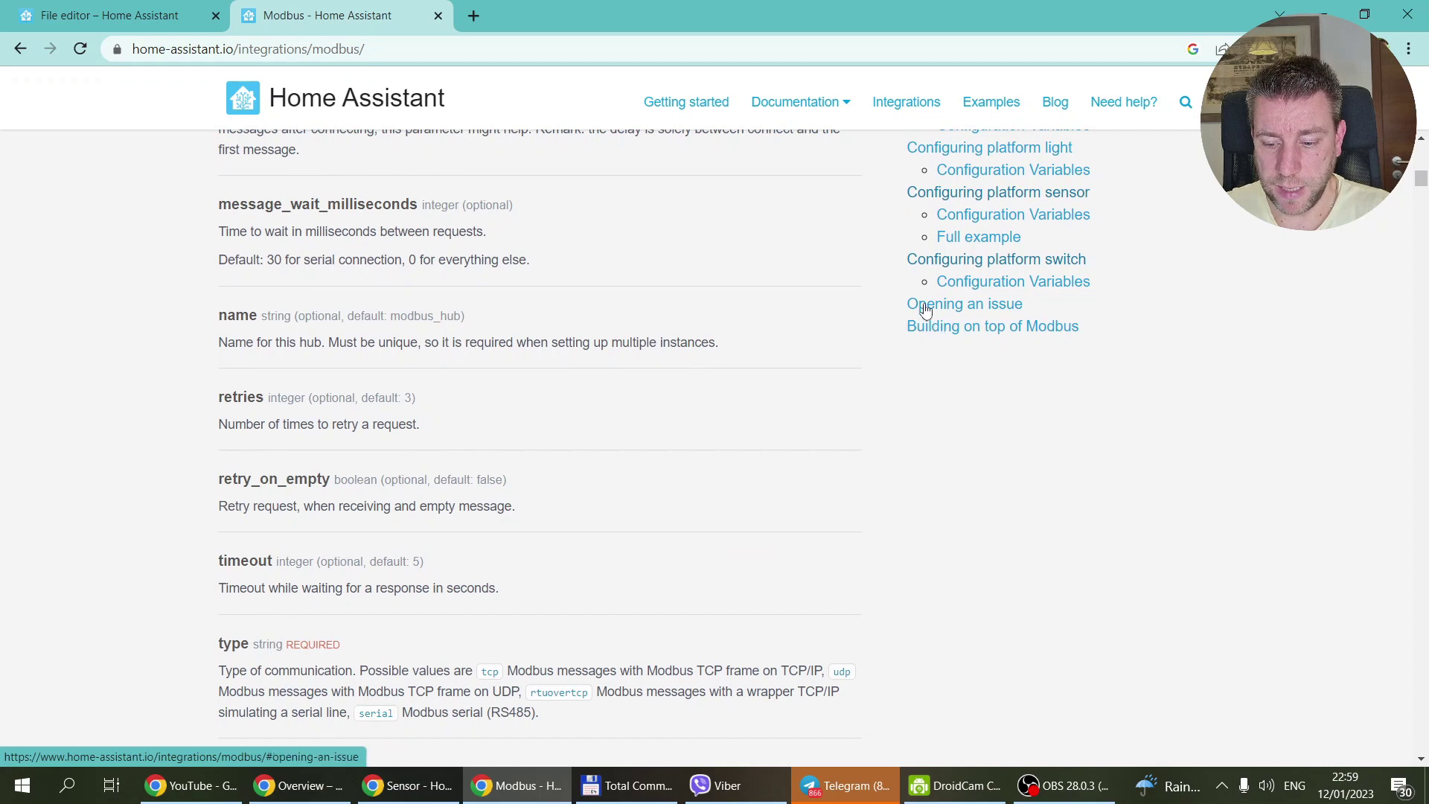
scroll(965, 286, "up", 10)
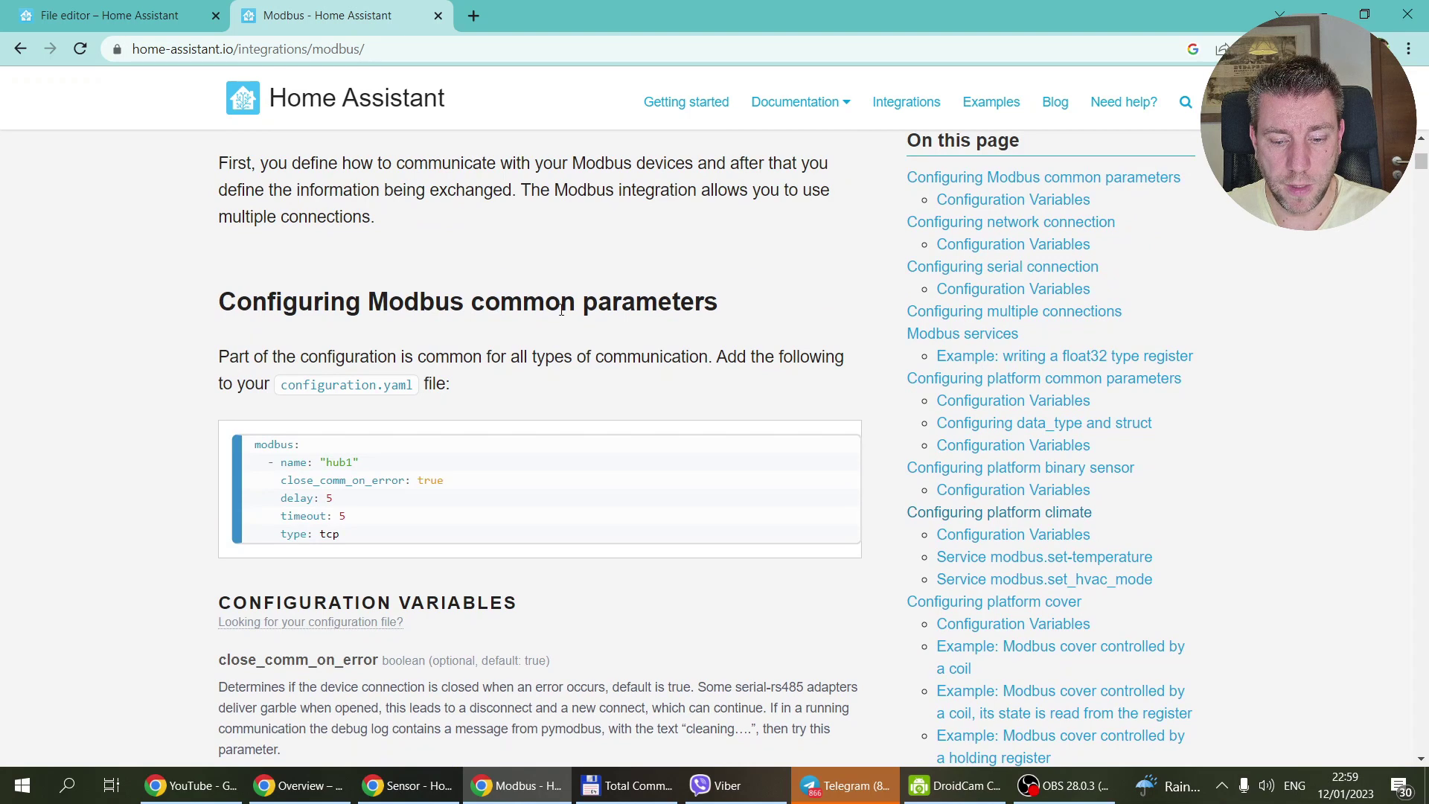
scroll(529, 294, "up", 5)
scroll(533, 302, "down", 5)
scroll(533, 302, "down", 1)
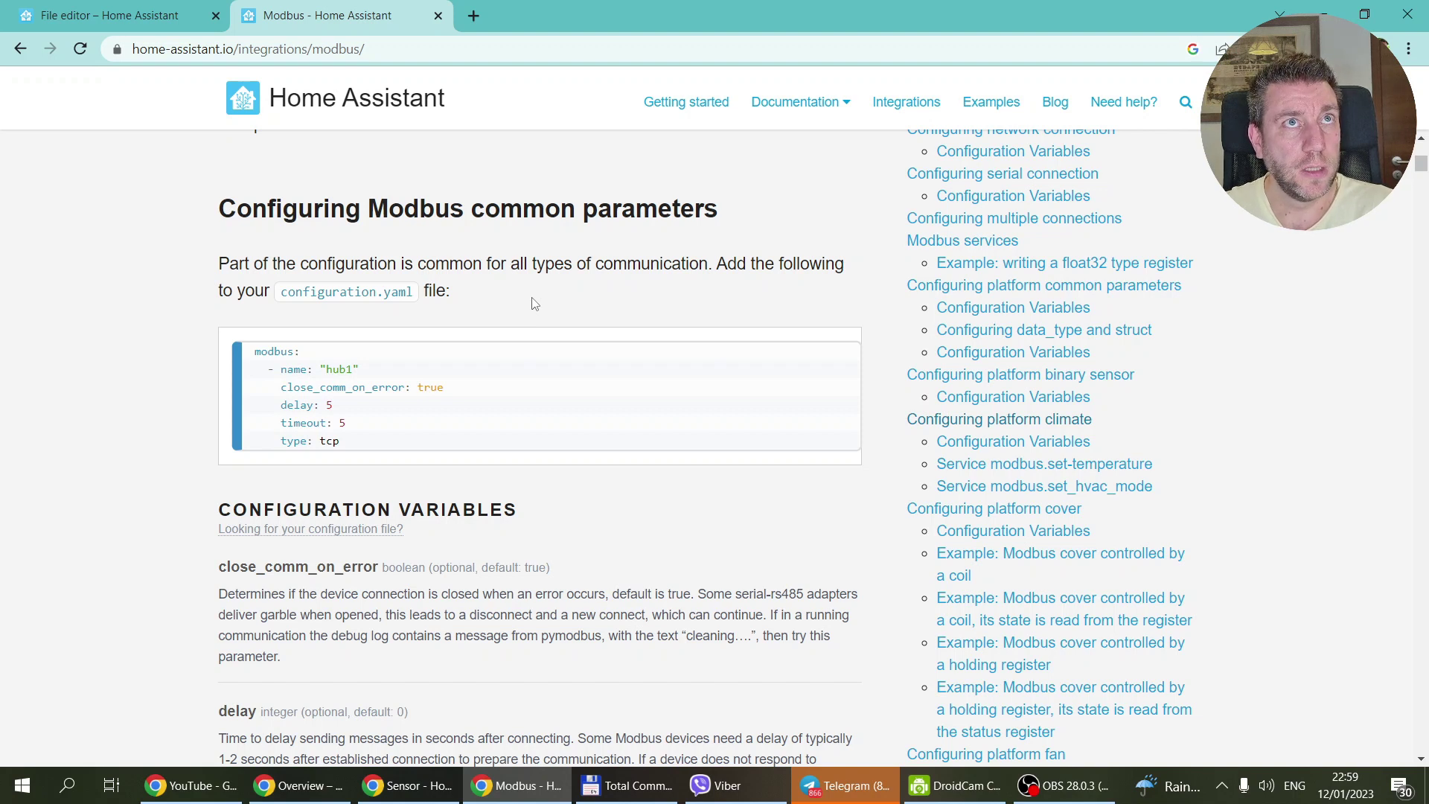
scroll(535, 303, "down", 20)
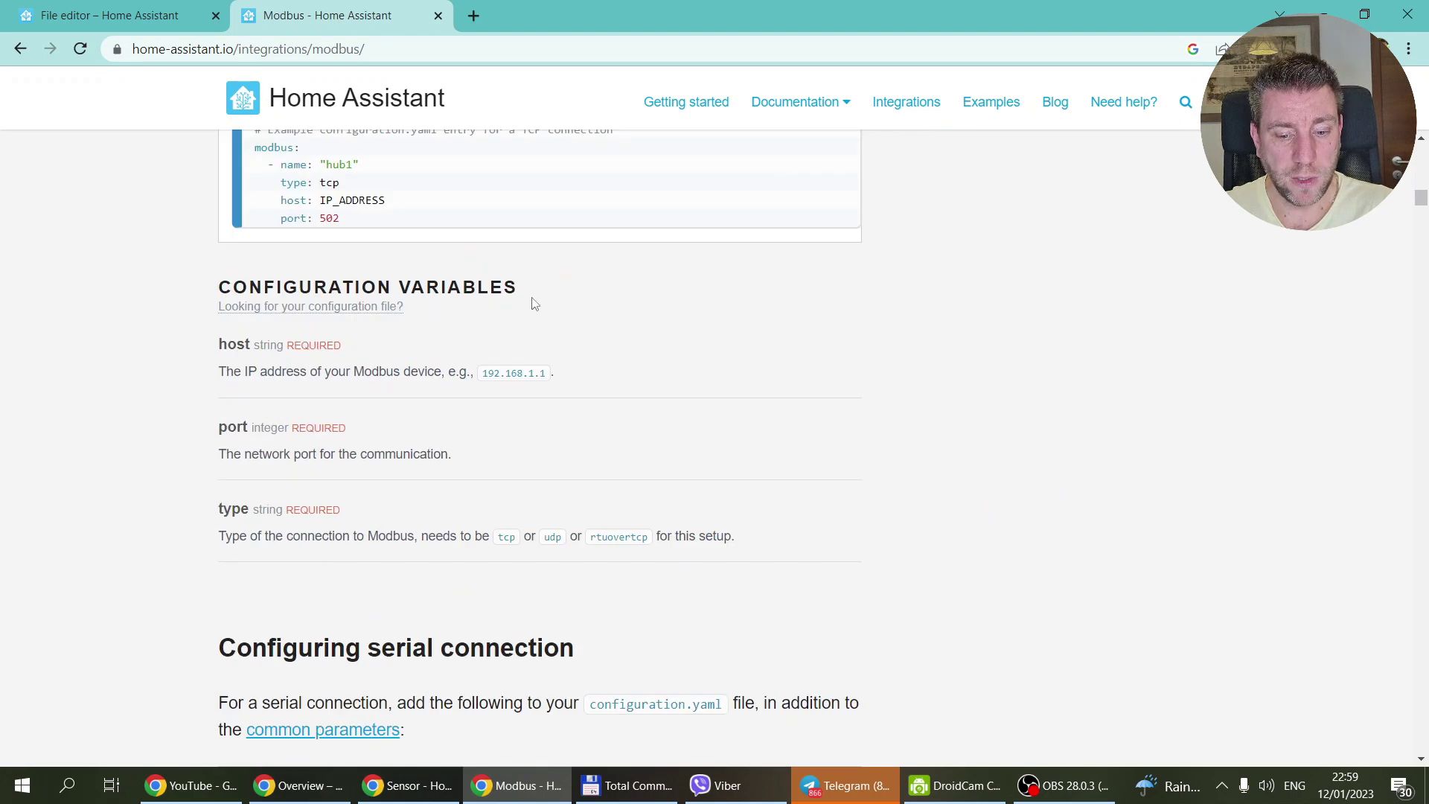
scroll(535, 303, "down", 5)
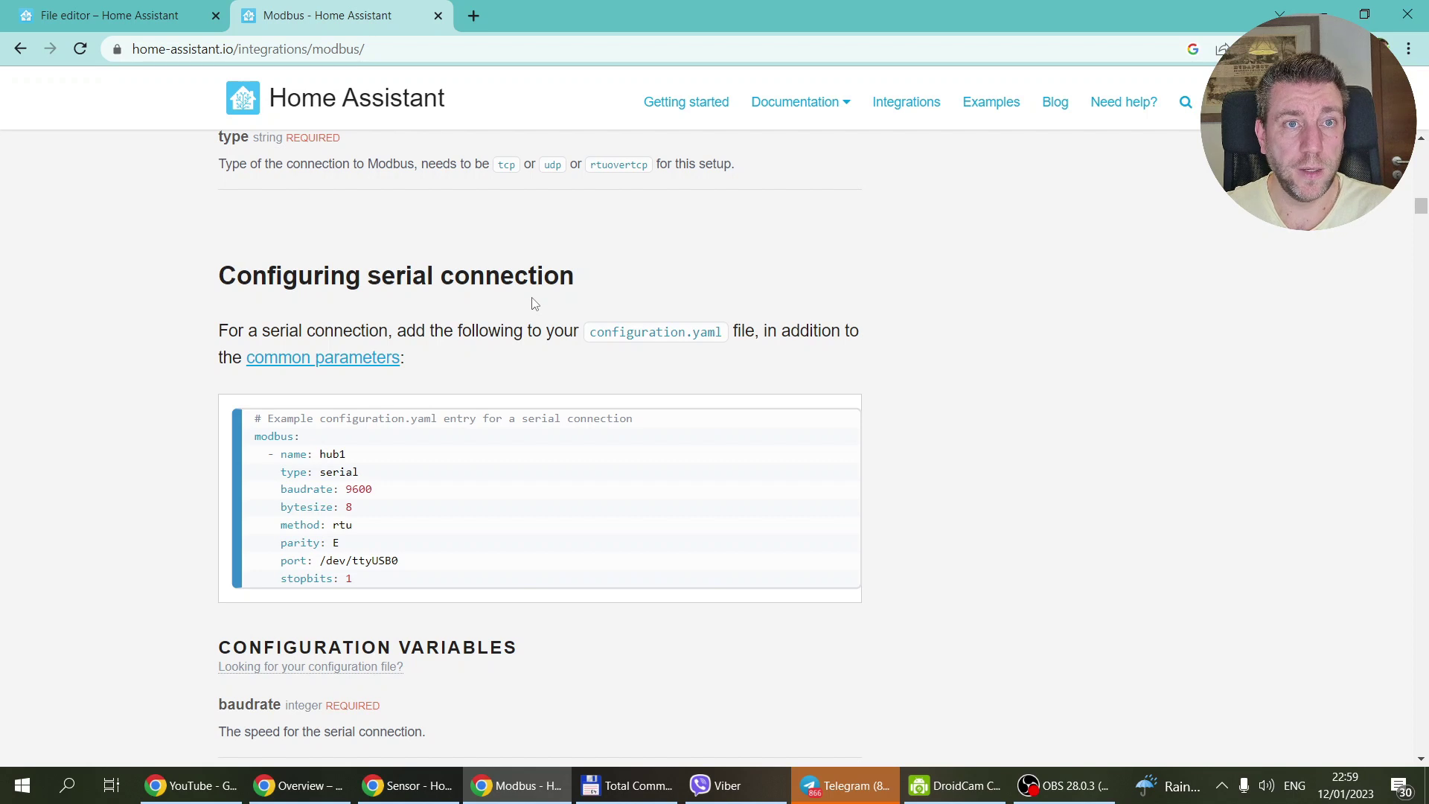
scroll(535, 303, "down", 20)
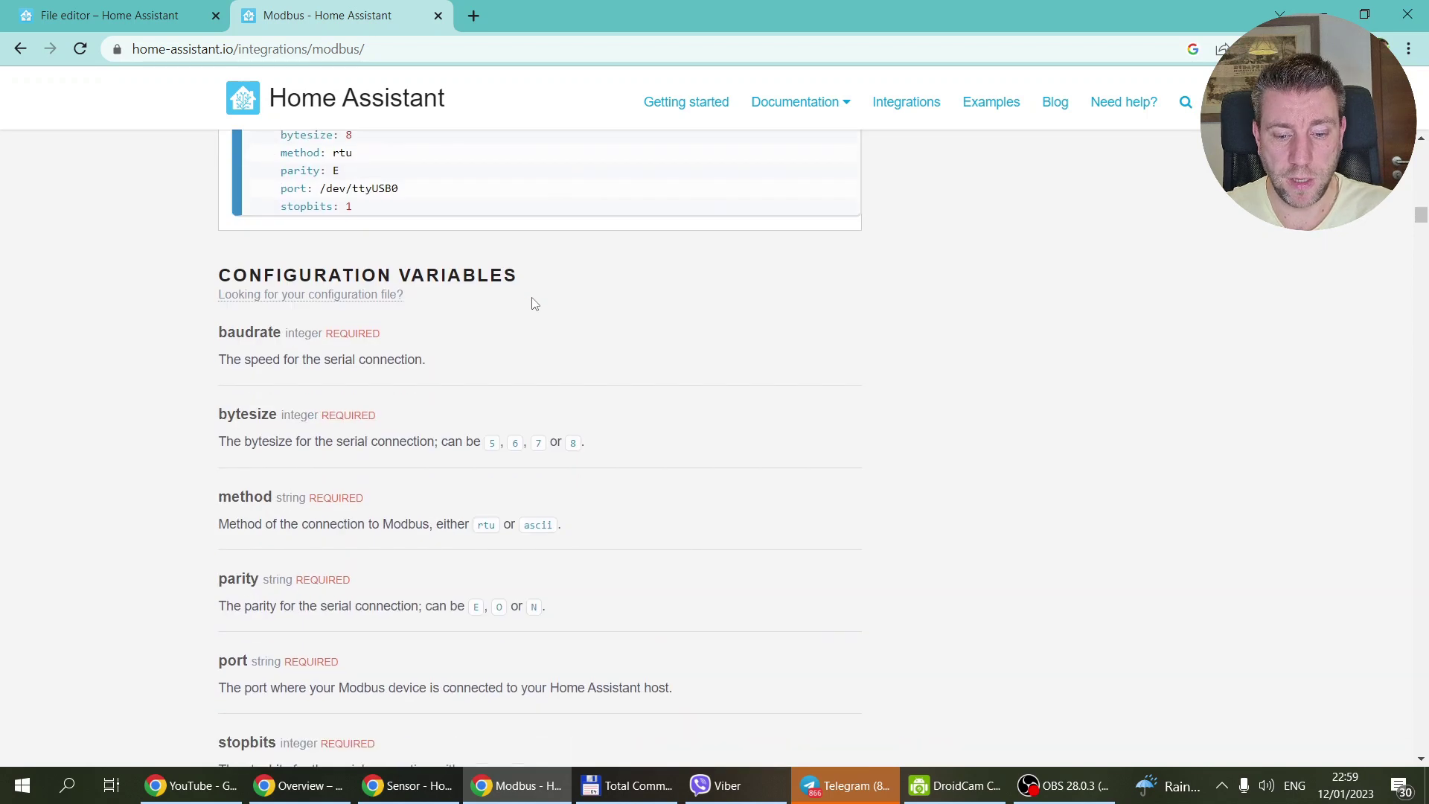
scroll(535, 303, "up", 2)
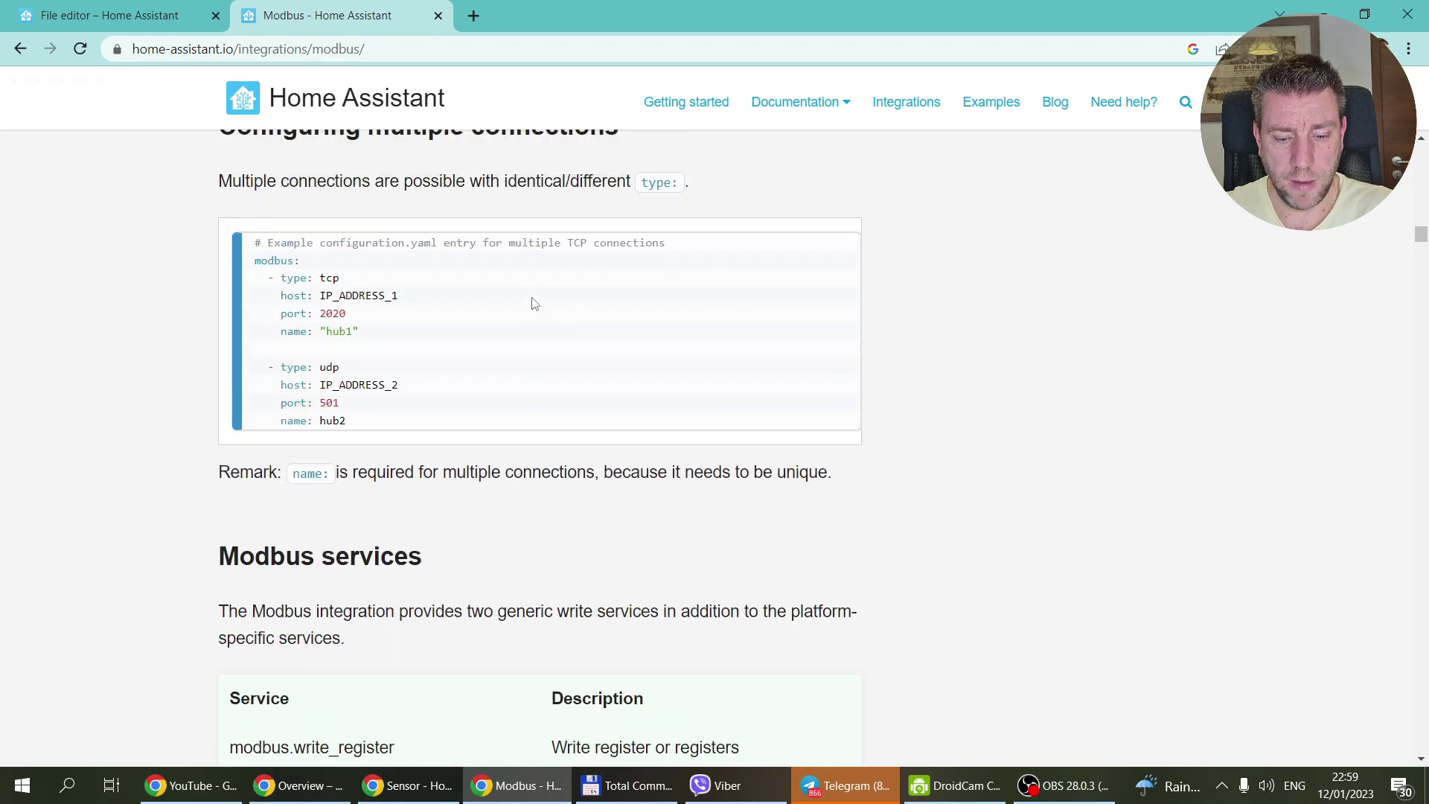
scroll(535, 303, "down", 10)
scroll(535, 303, "down", 20)
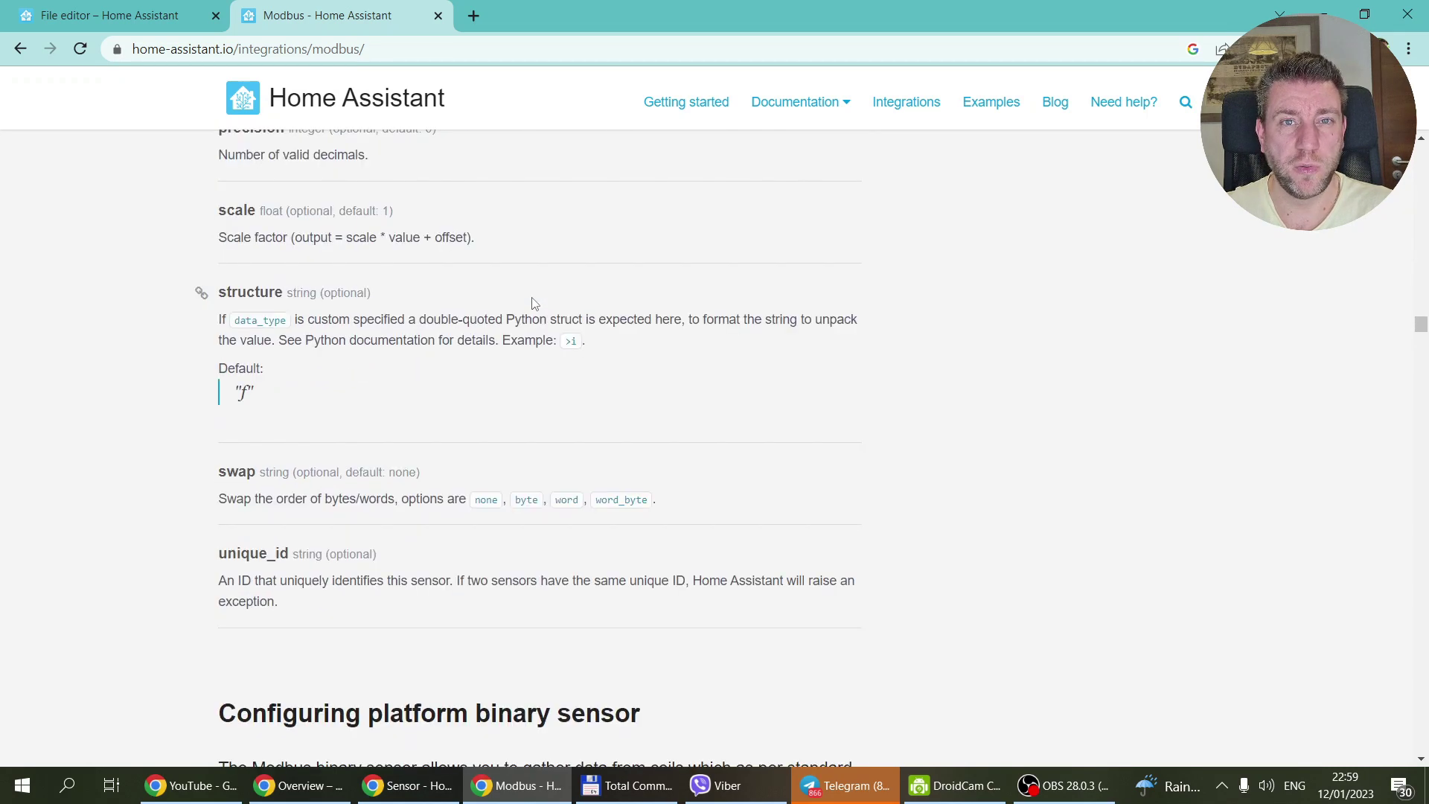
scroll(534, 303, "down", 15)
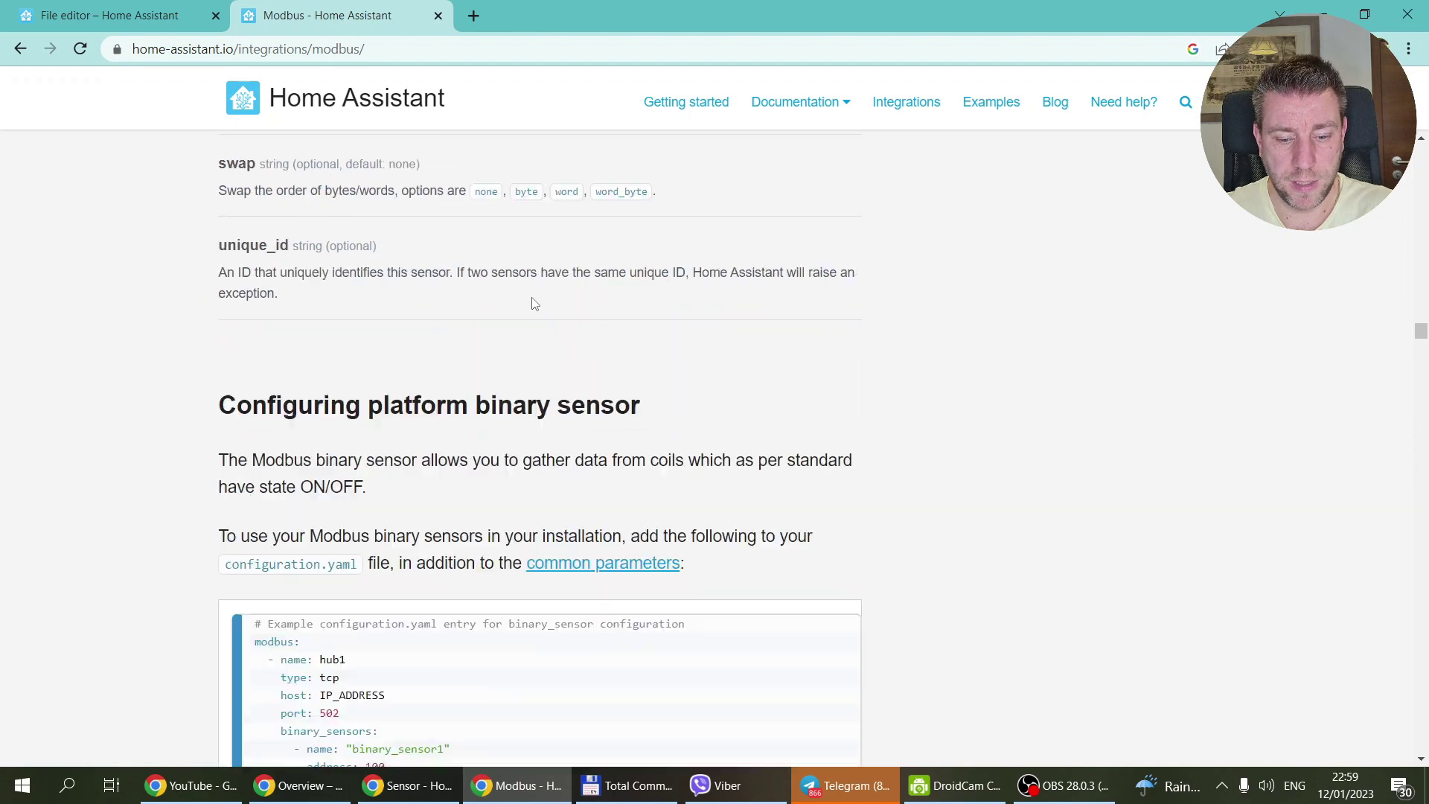
scroll(534, 303, "up", 5)
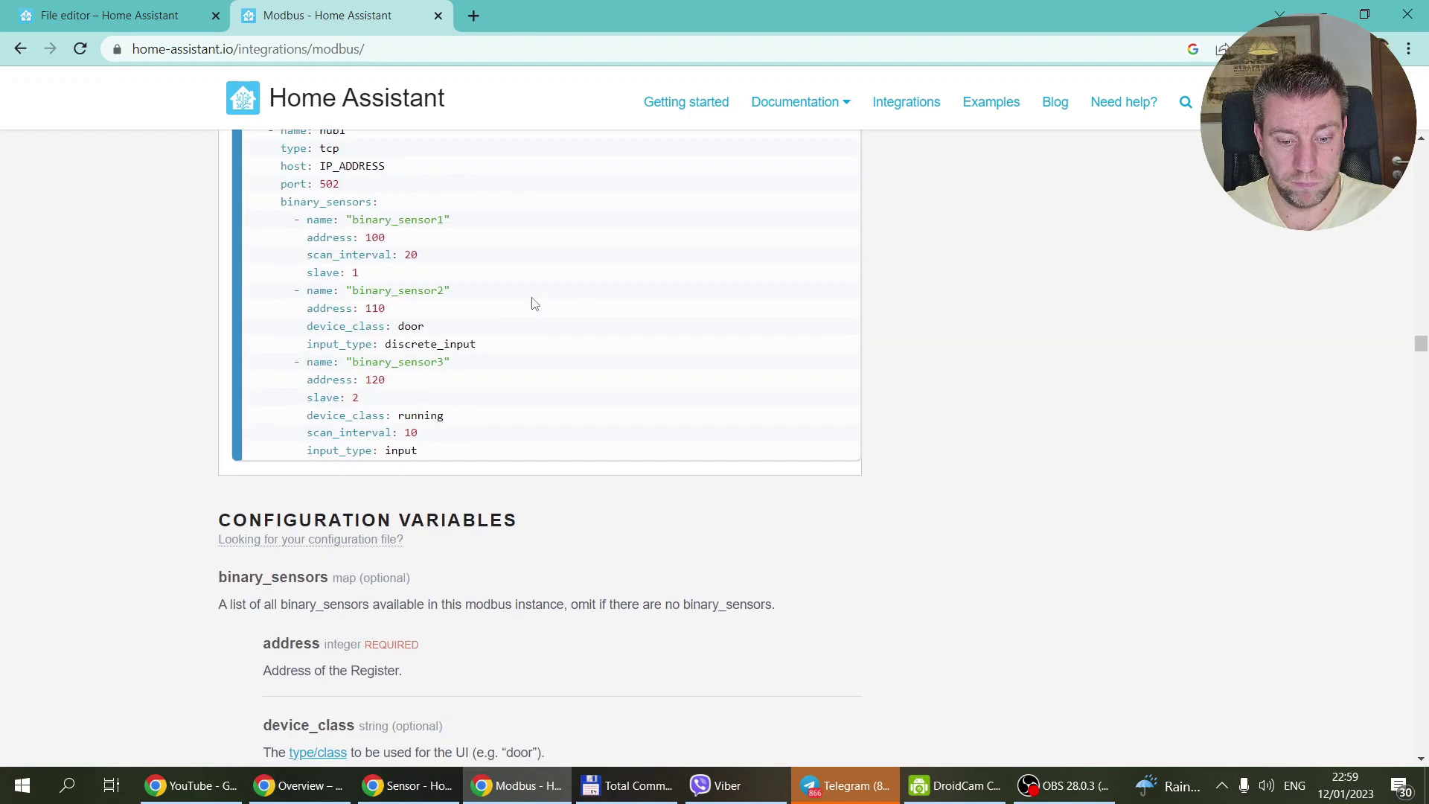
scroll(535, 303, "down", 8)
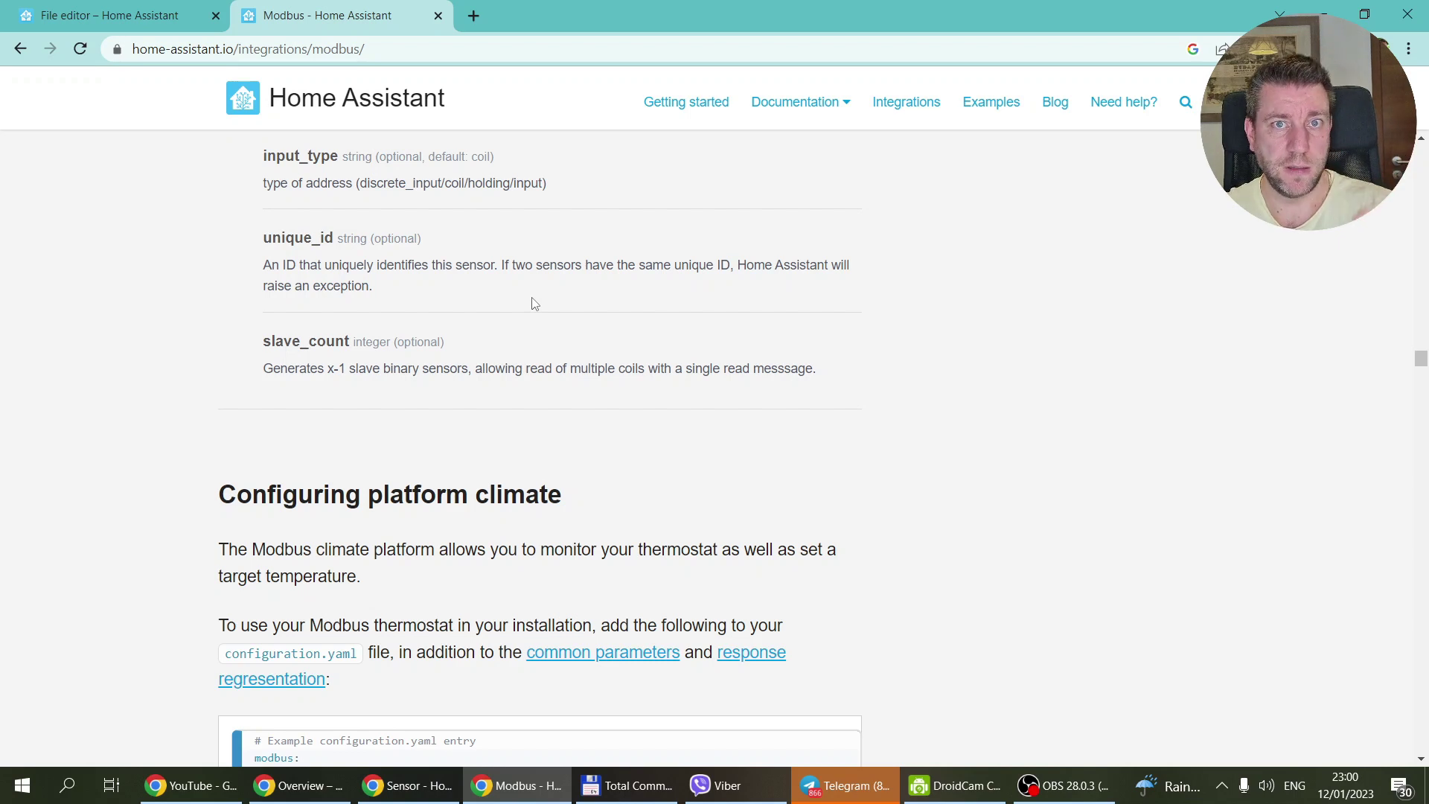
scroll(534, 303, "down", 8)
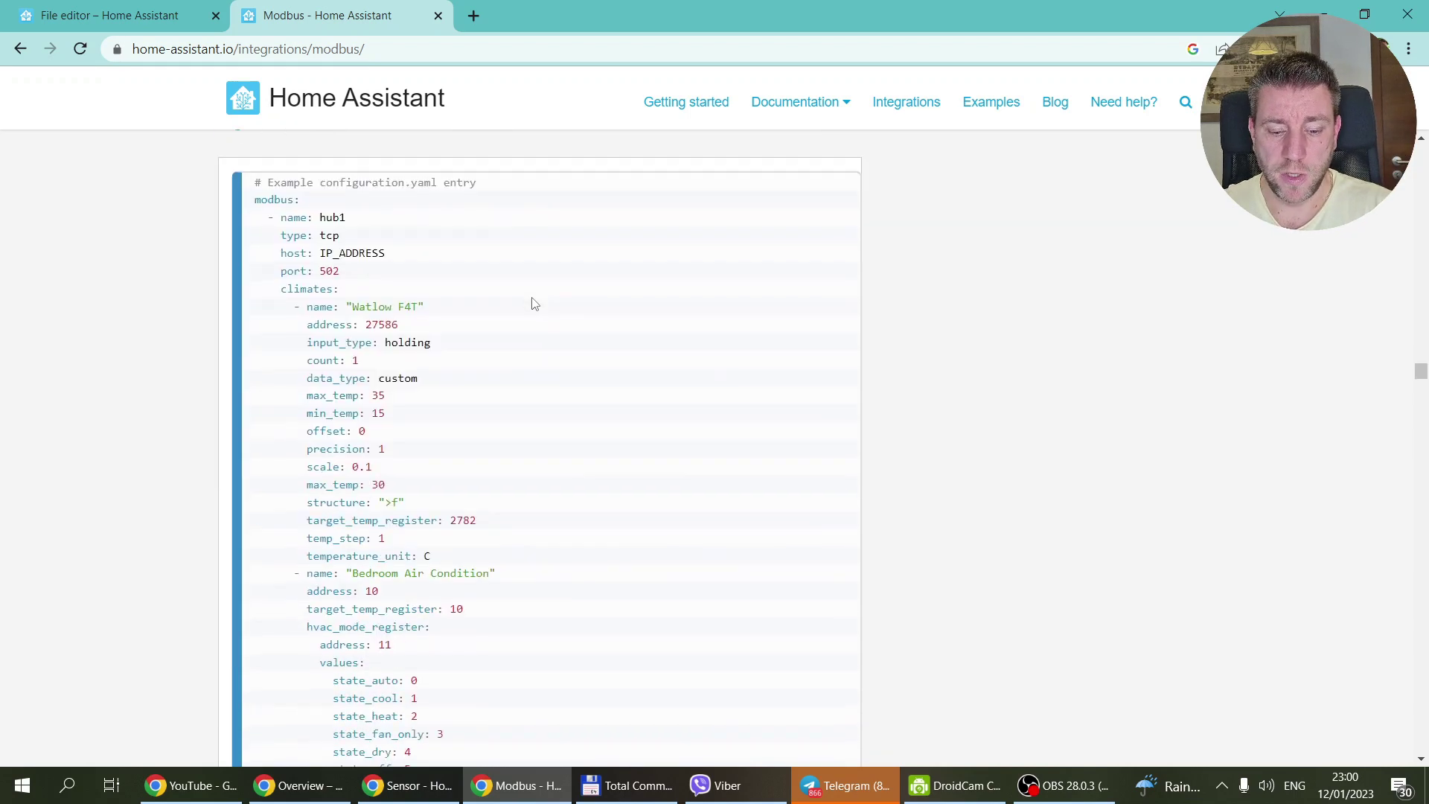
scroll(487, 298, "down", 9)
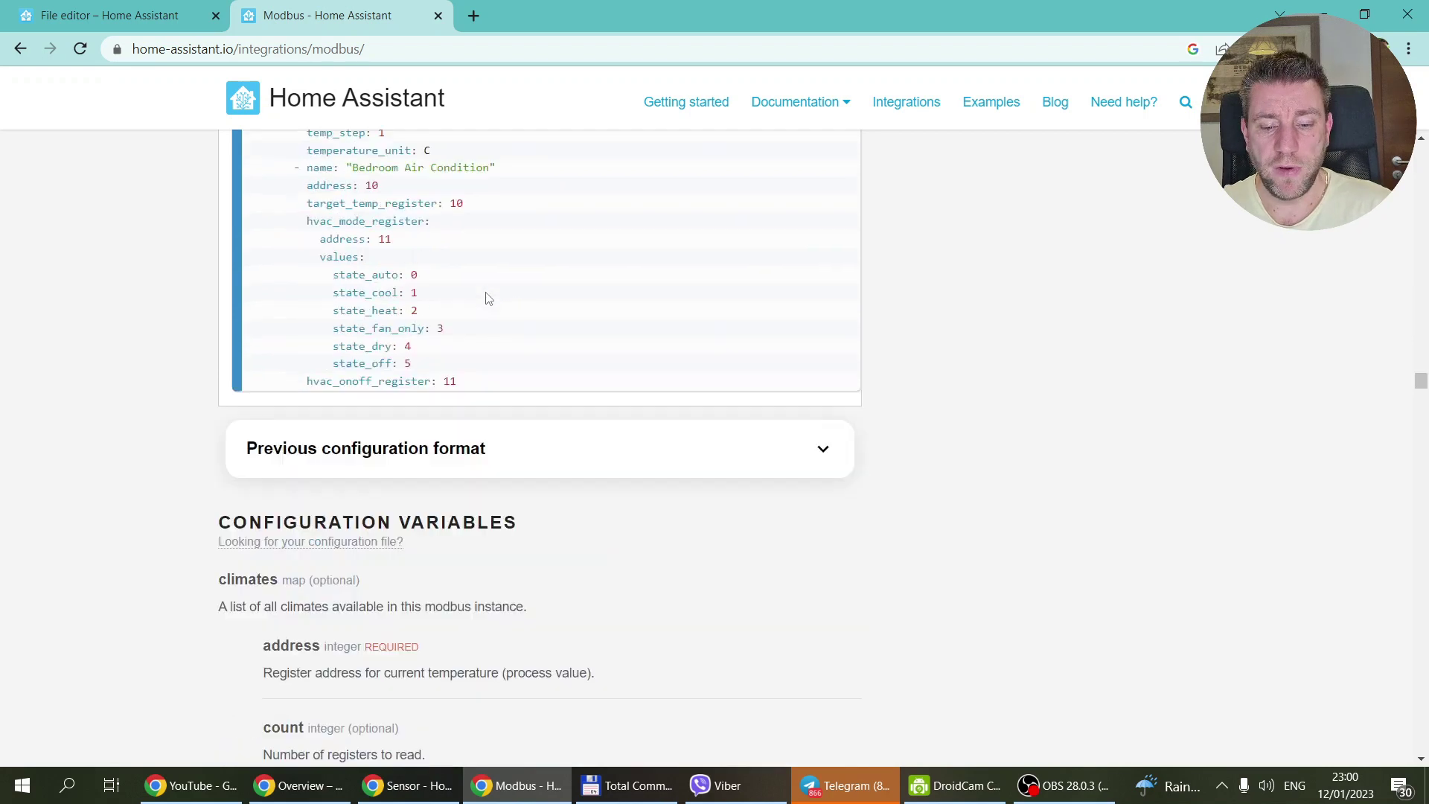
scroll(490, 295, "up", 5)
scroll(490, 295, "down", 20)
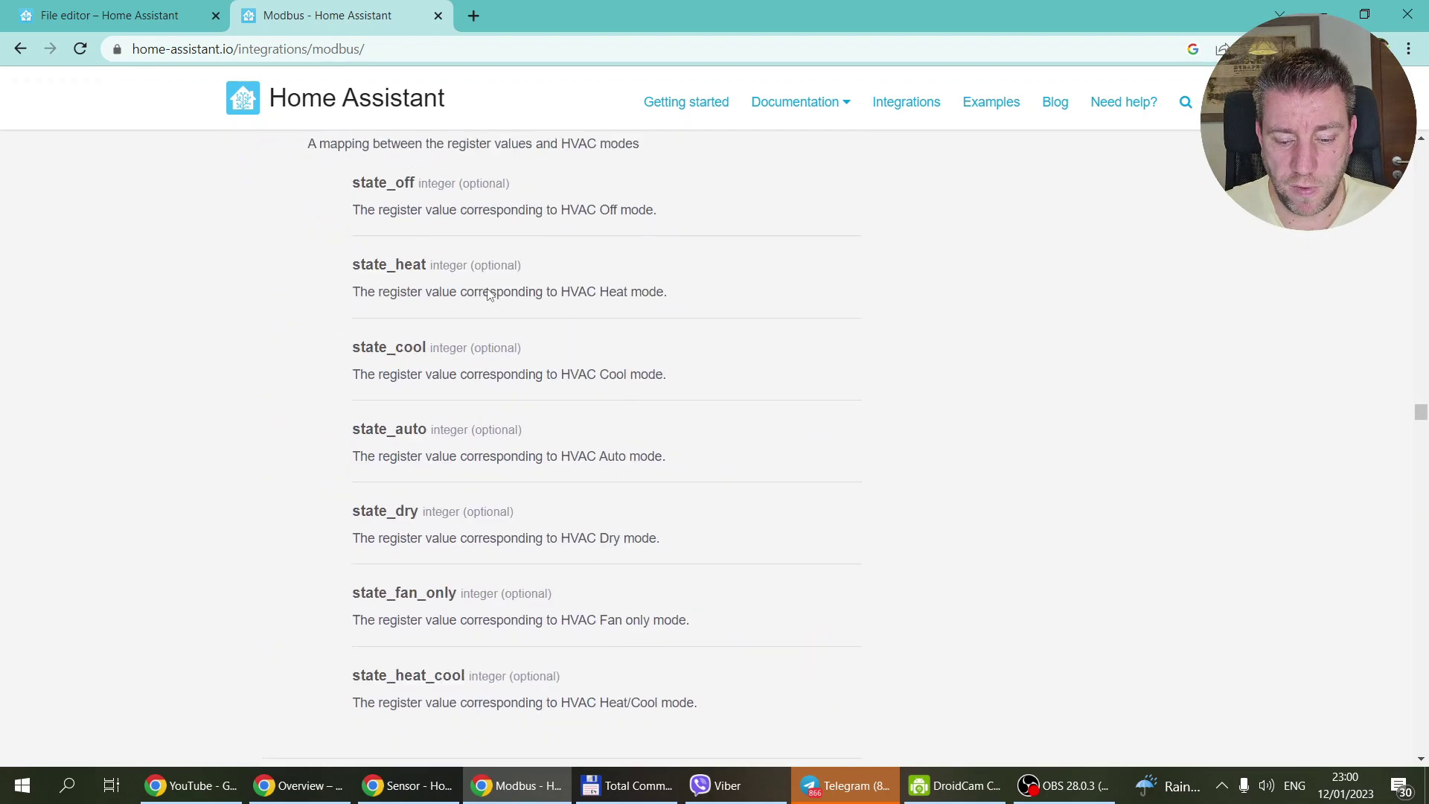
scroll(490, 295, "down", 15)
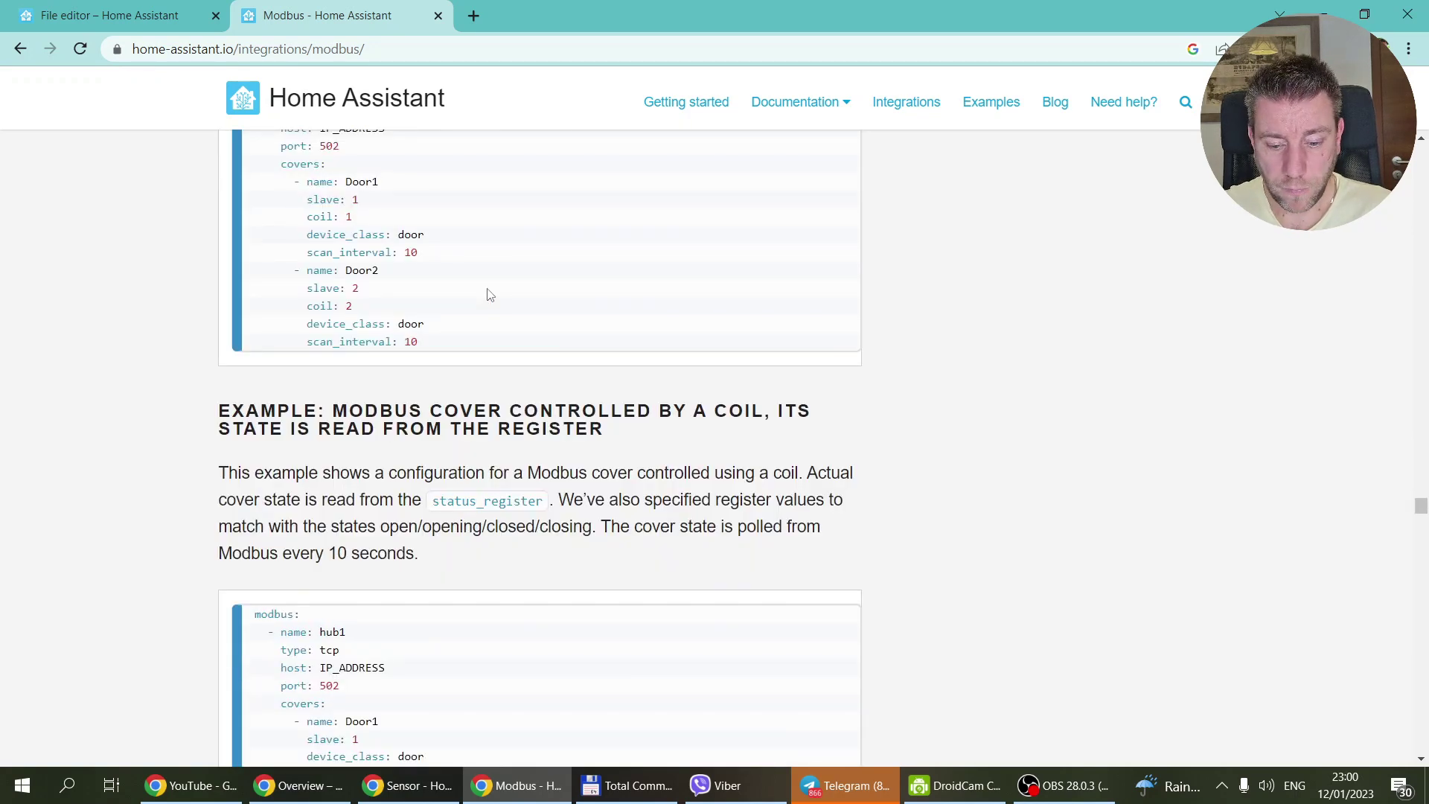
scroll(490, 295, "down", 20)
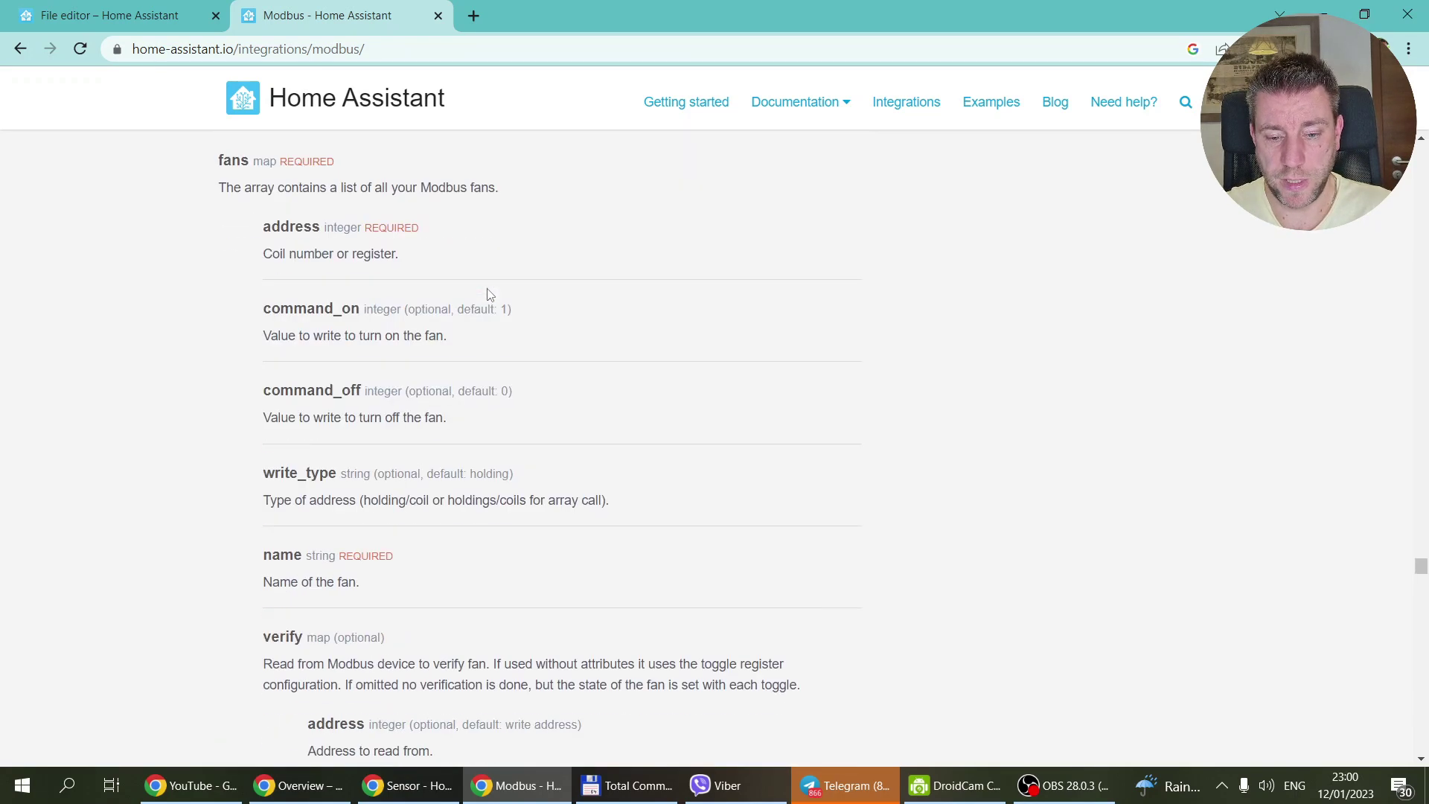
left_click(124, 12)
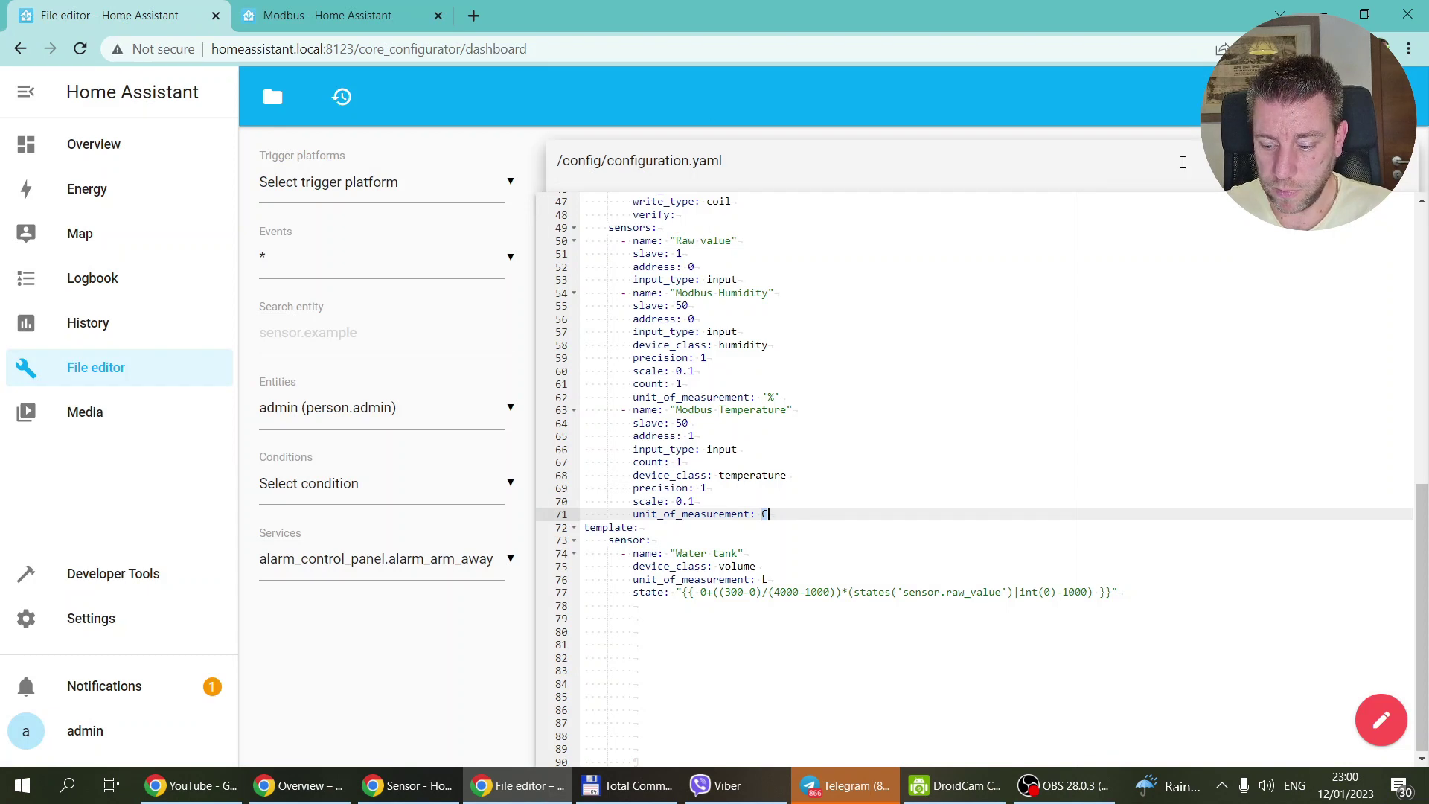
Close configuration.yaml and run Check Configuration from Developer Tools > YAML
left_click(1396, 161)
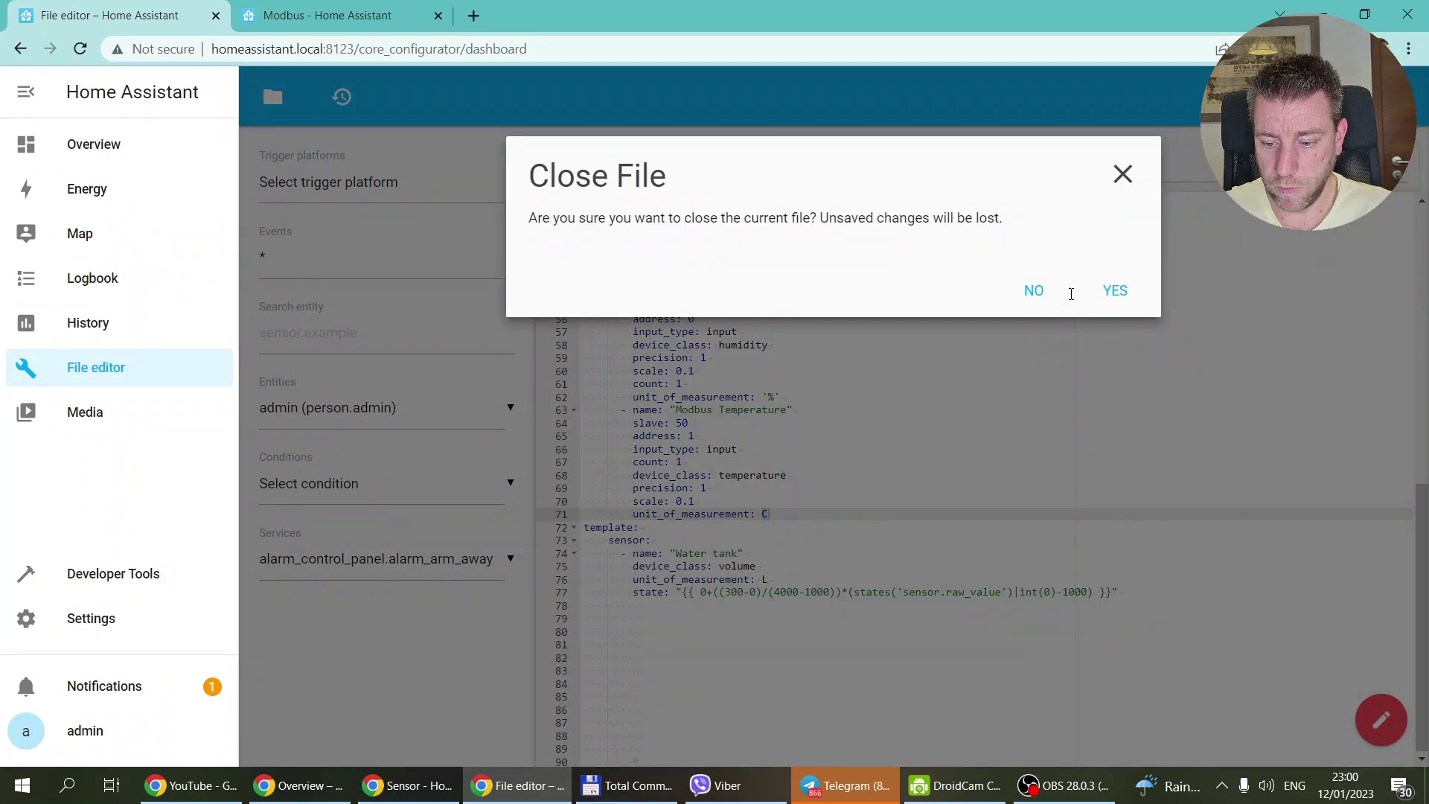
left_click(1113, 291)
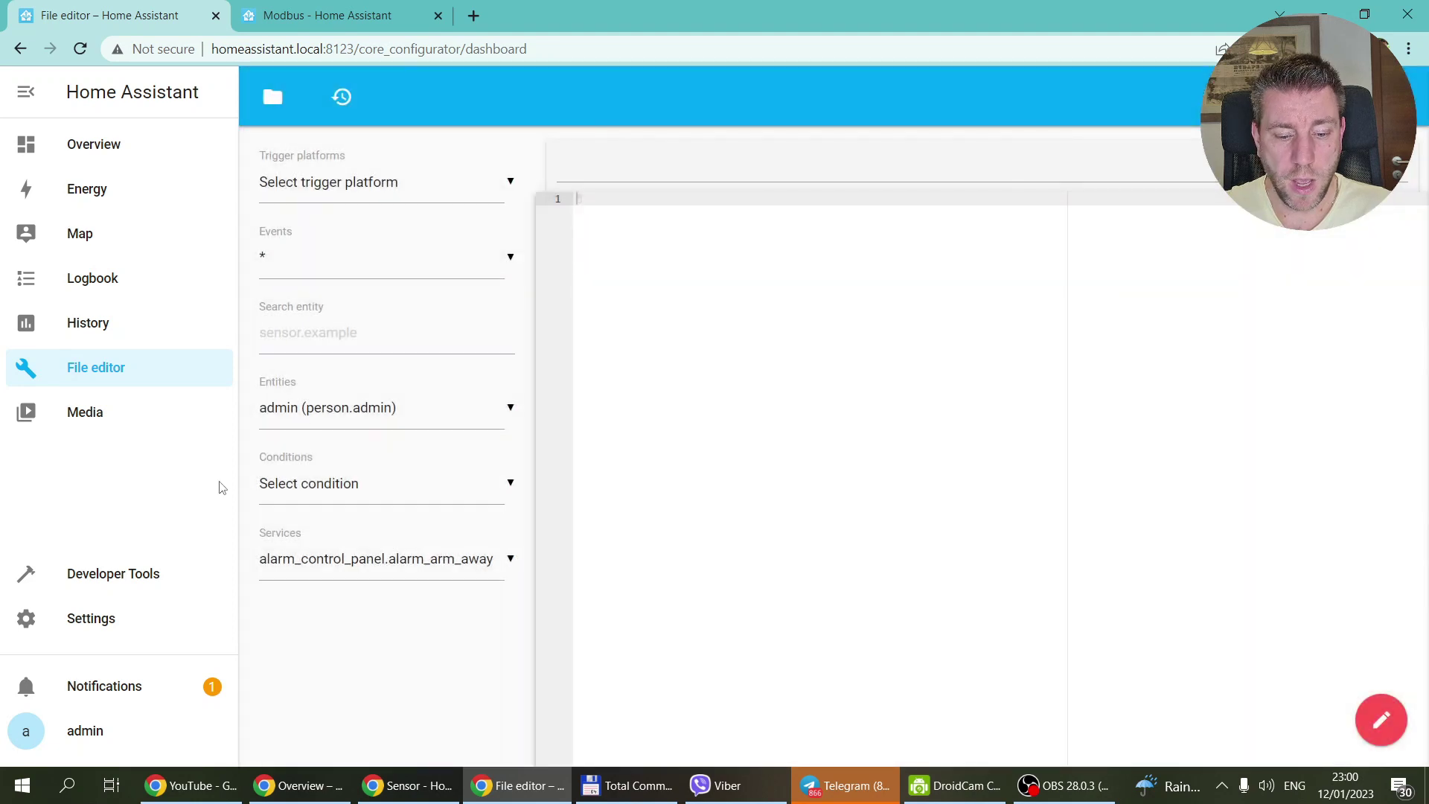
left_click(118, 578)
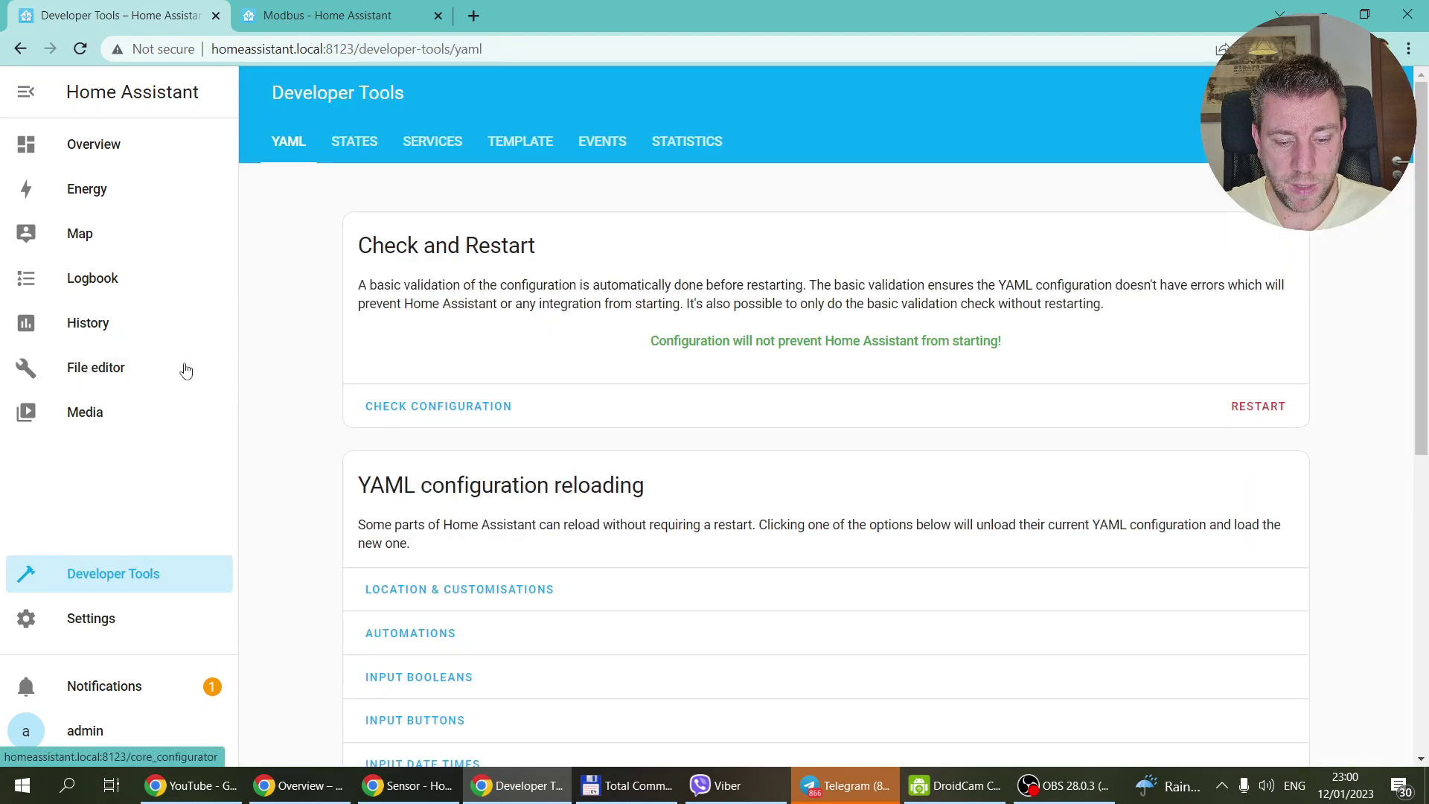
left_click(426, 410)
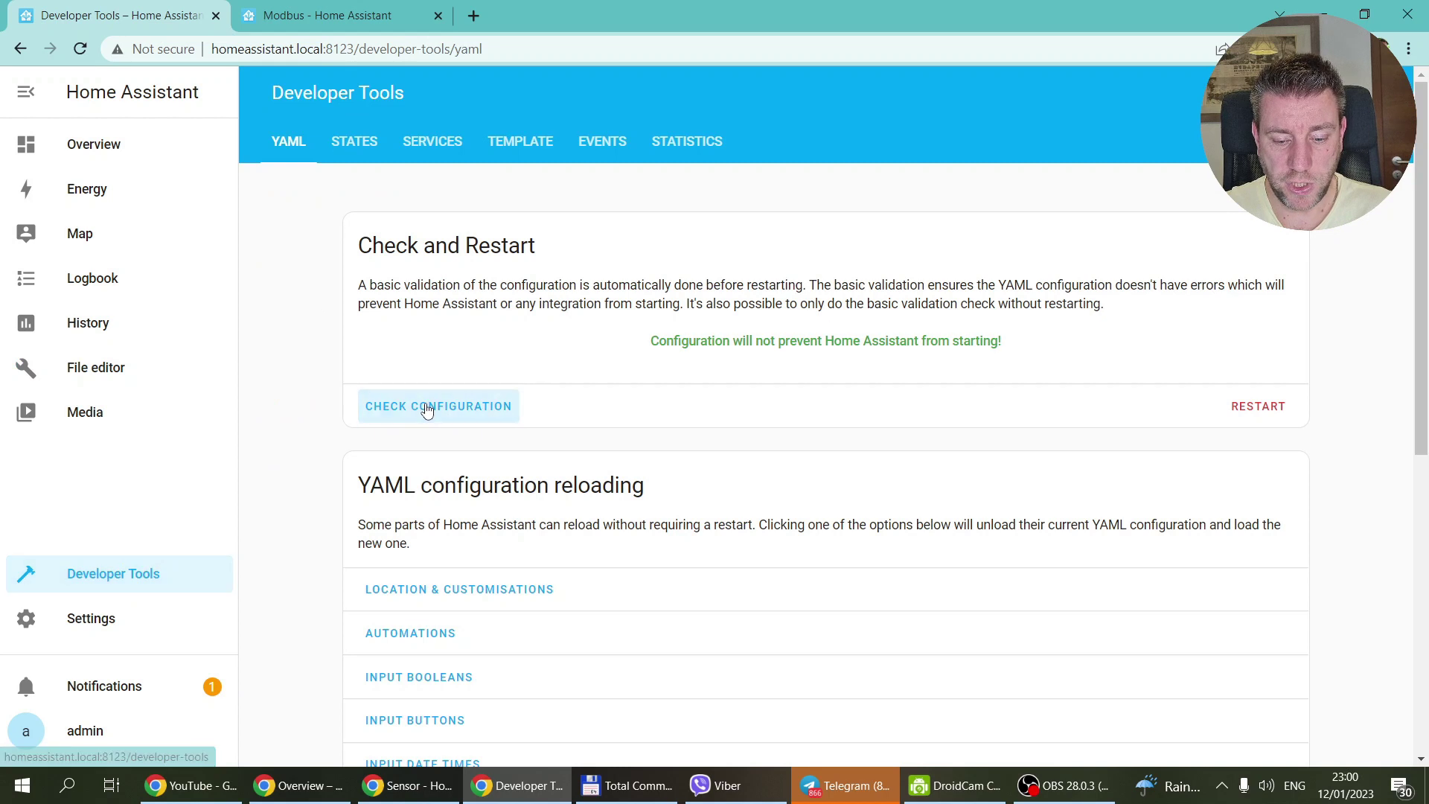